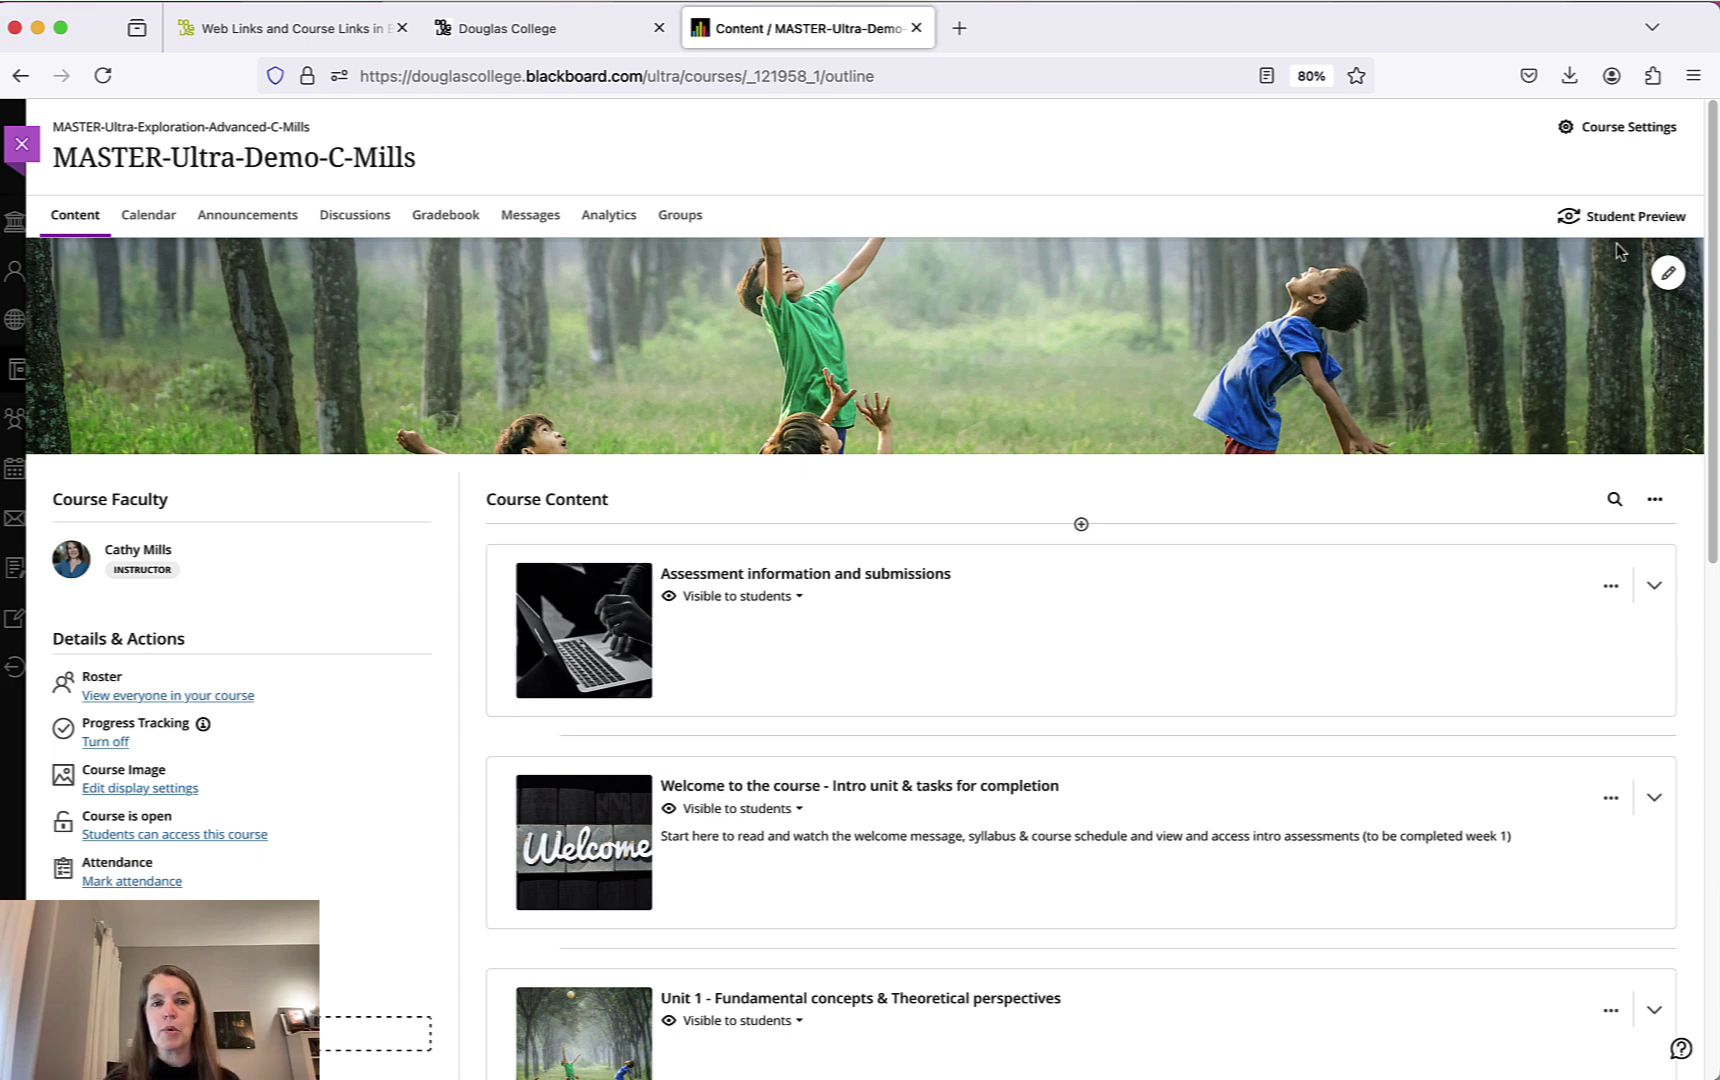
Start a student preview of the MASTER-Ultra-Demo-C-Mills course.
scroll(1610, 300, down, 2)
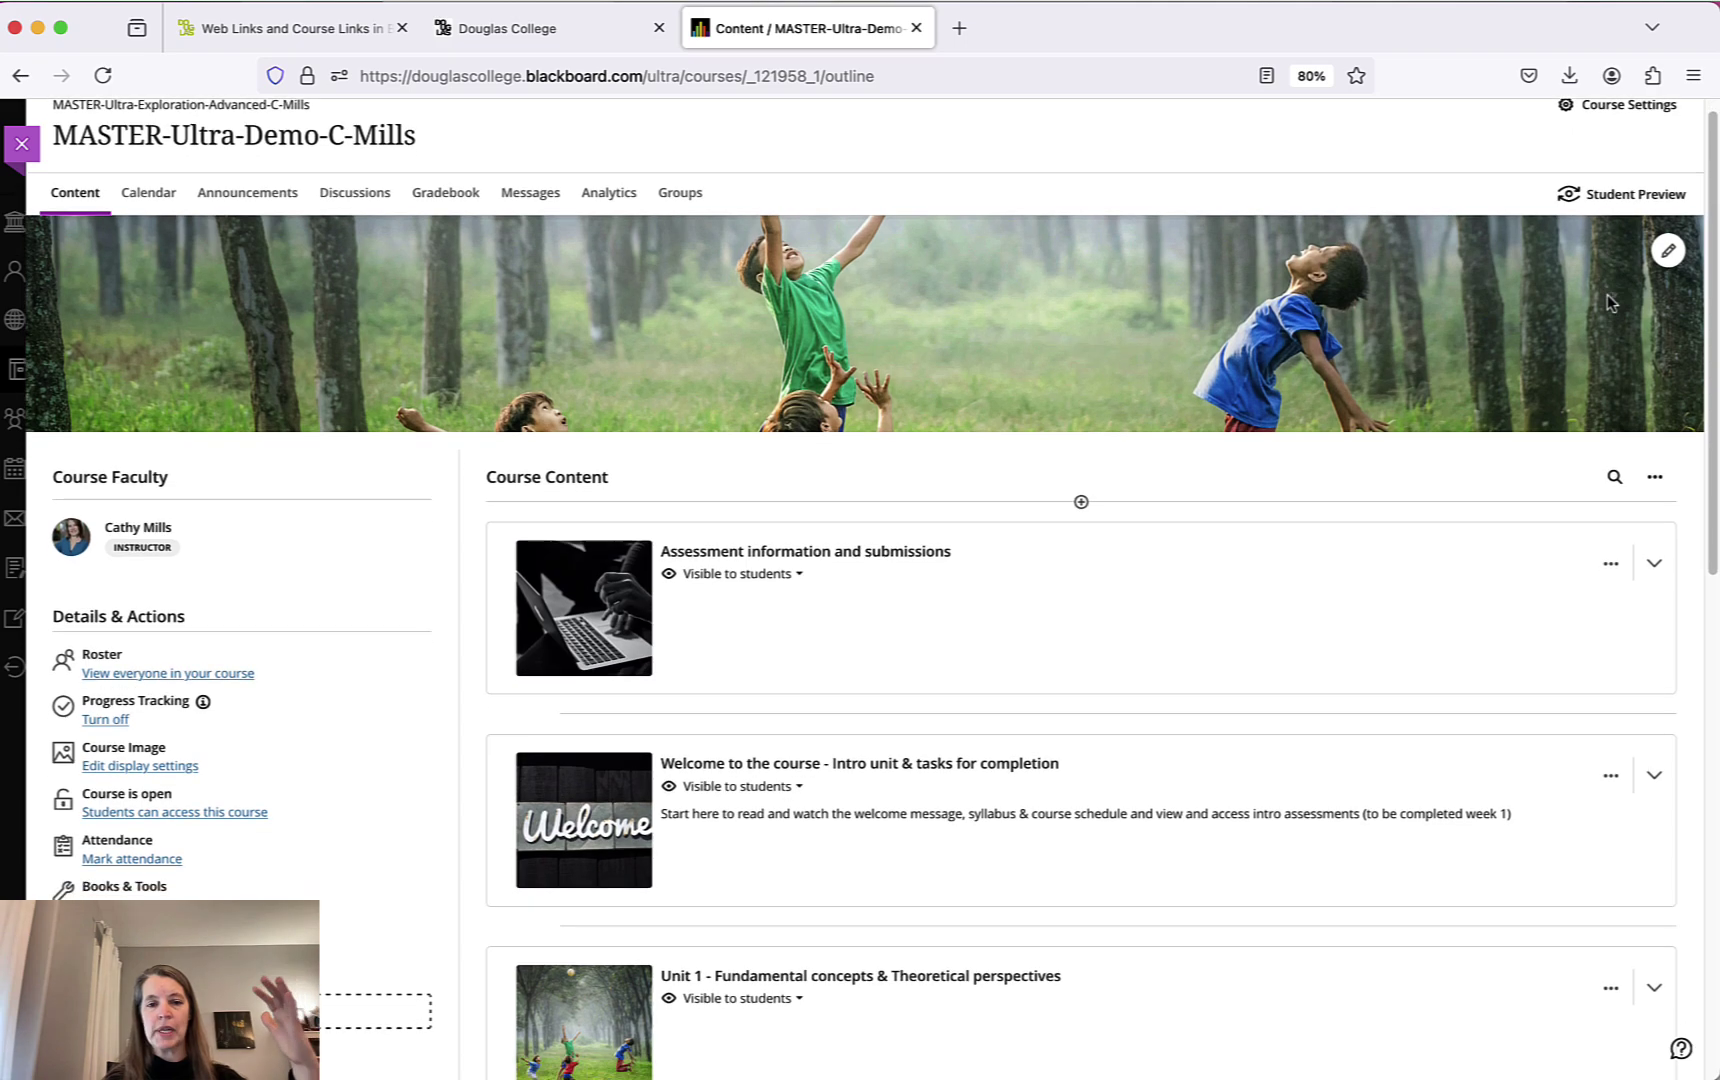
scroll(1603, 345, down, 8)
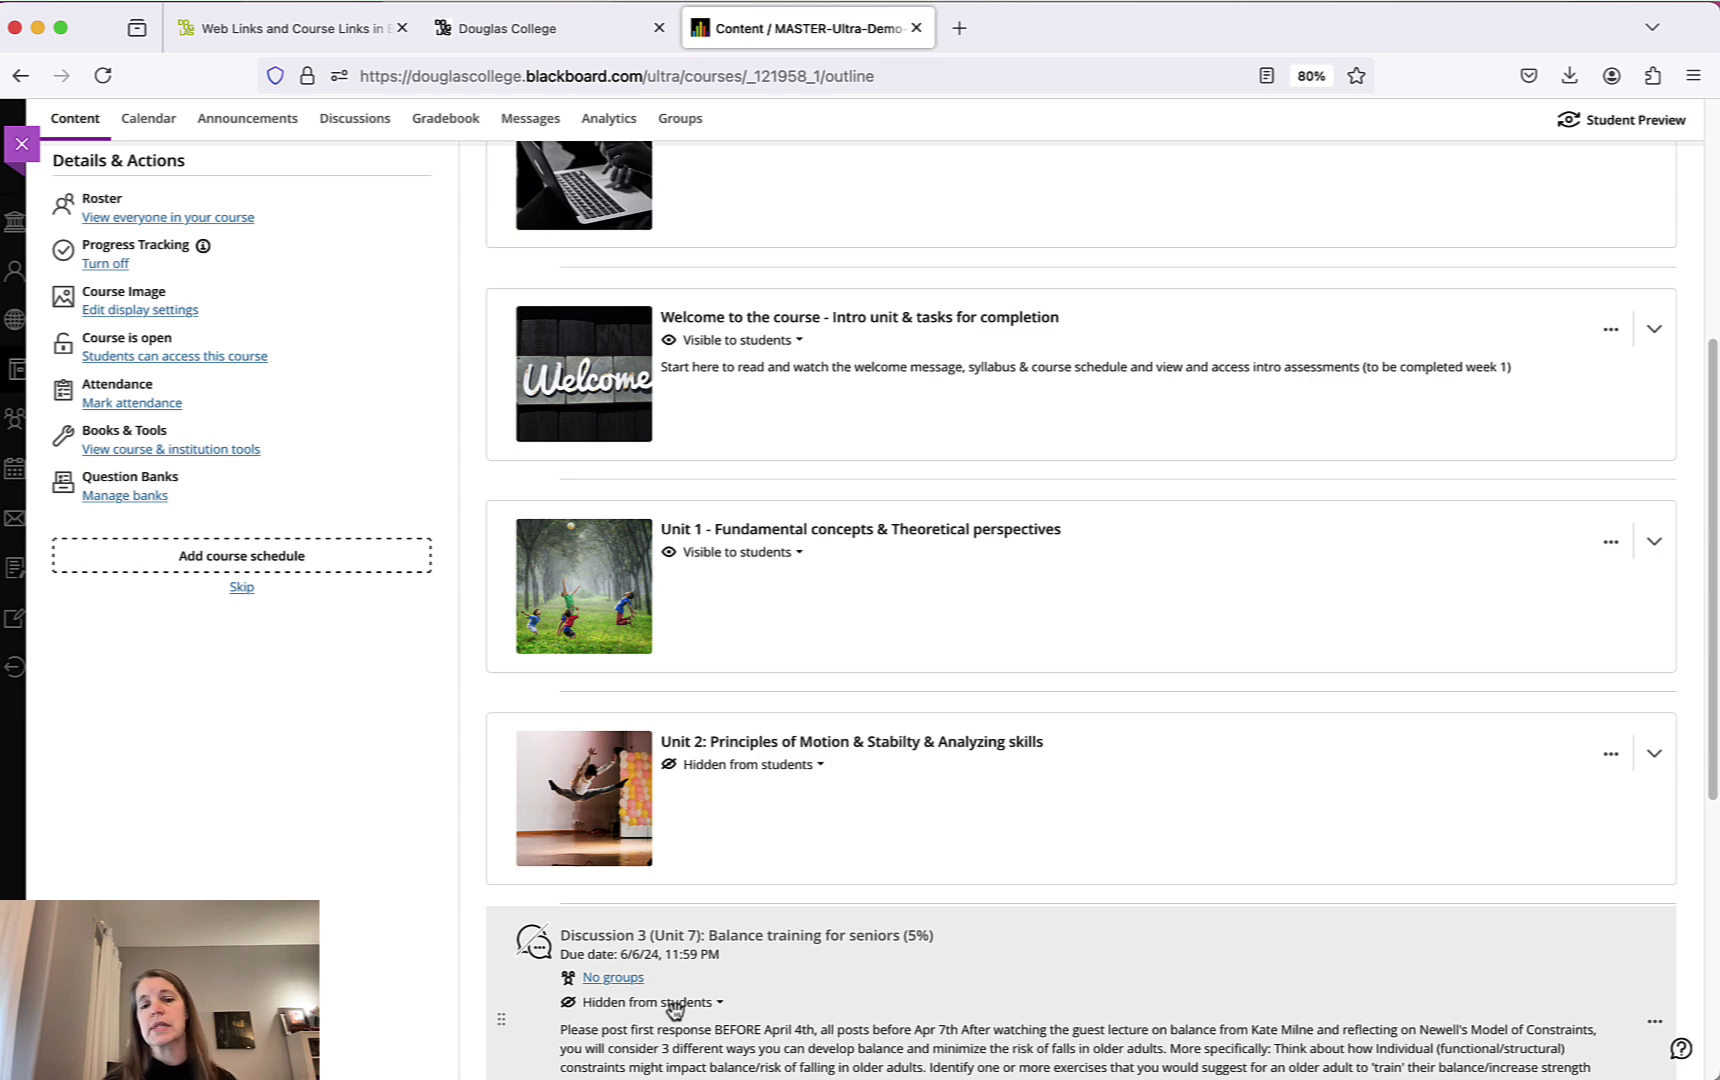
scroll(1010, 845, up, 10)
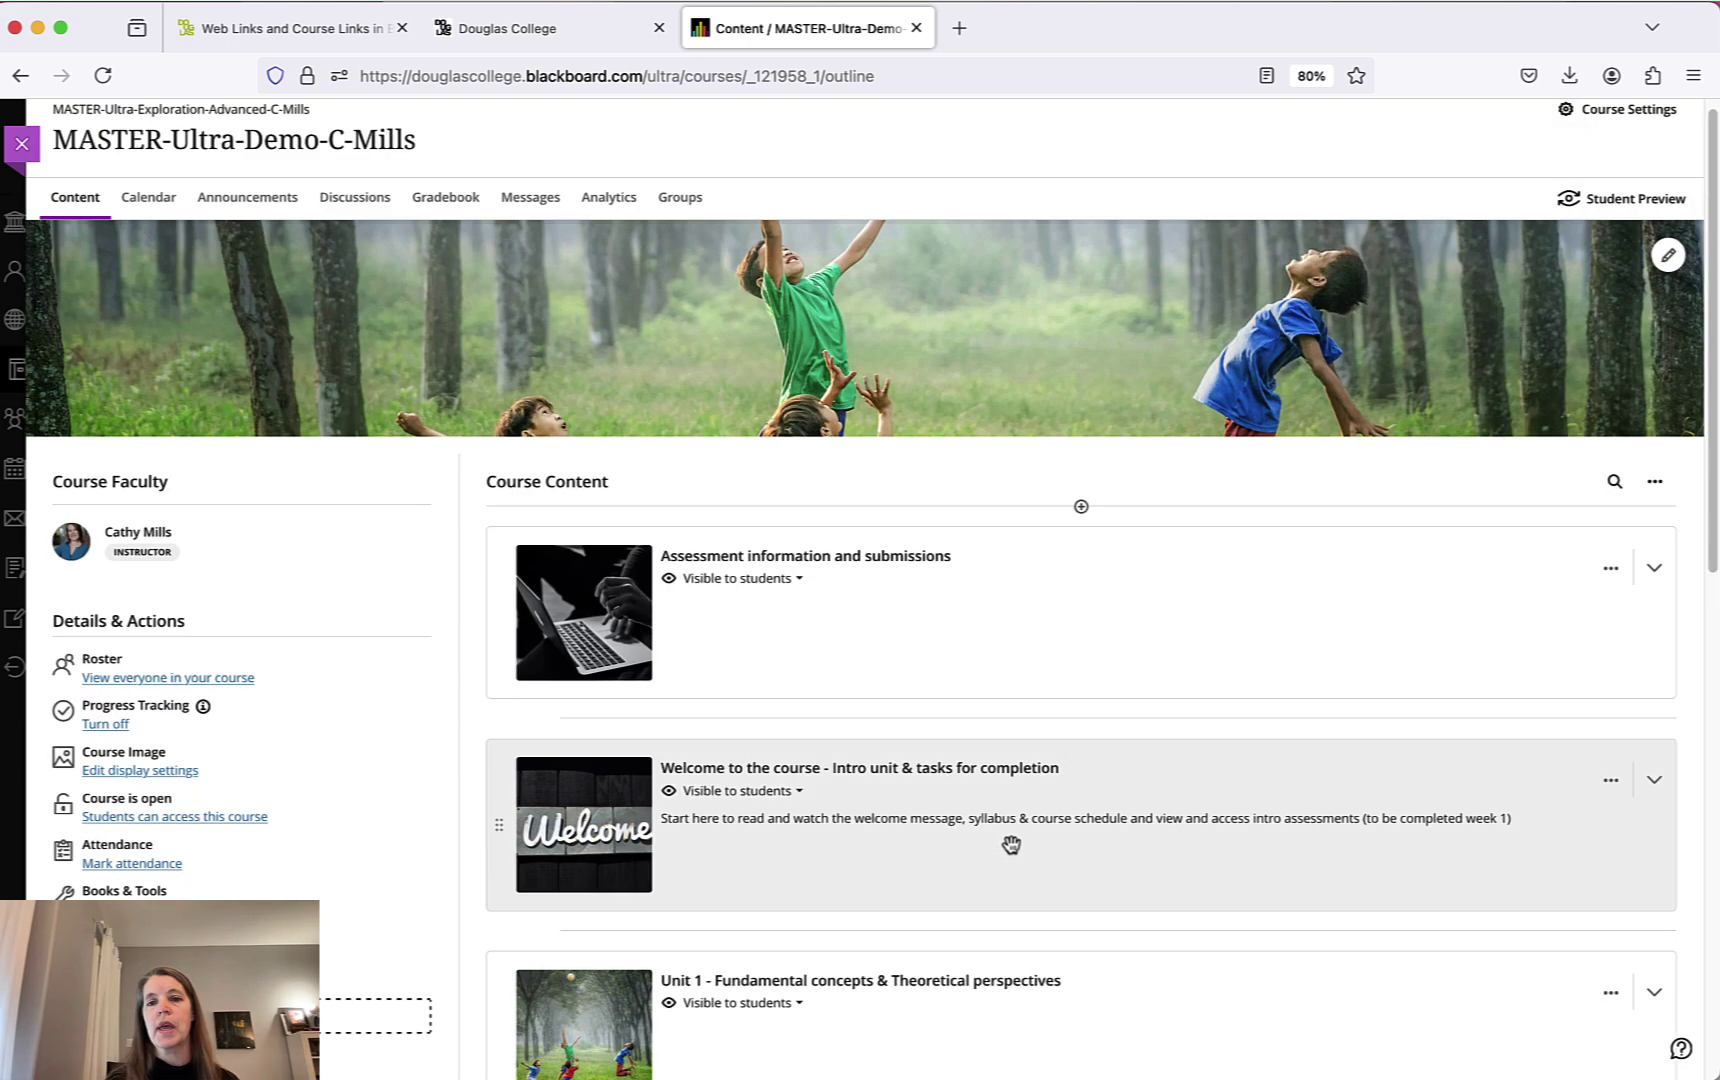
click(1640, 216)
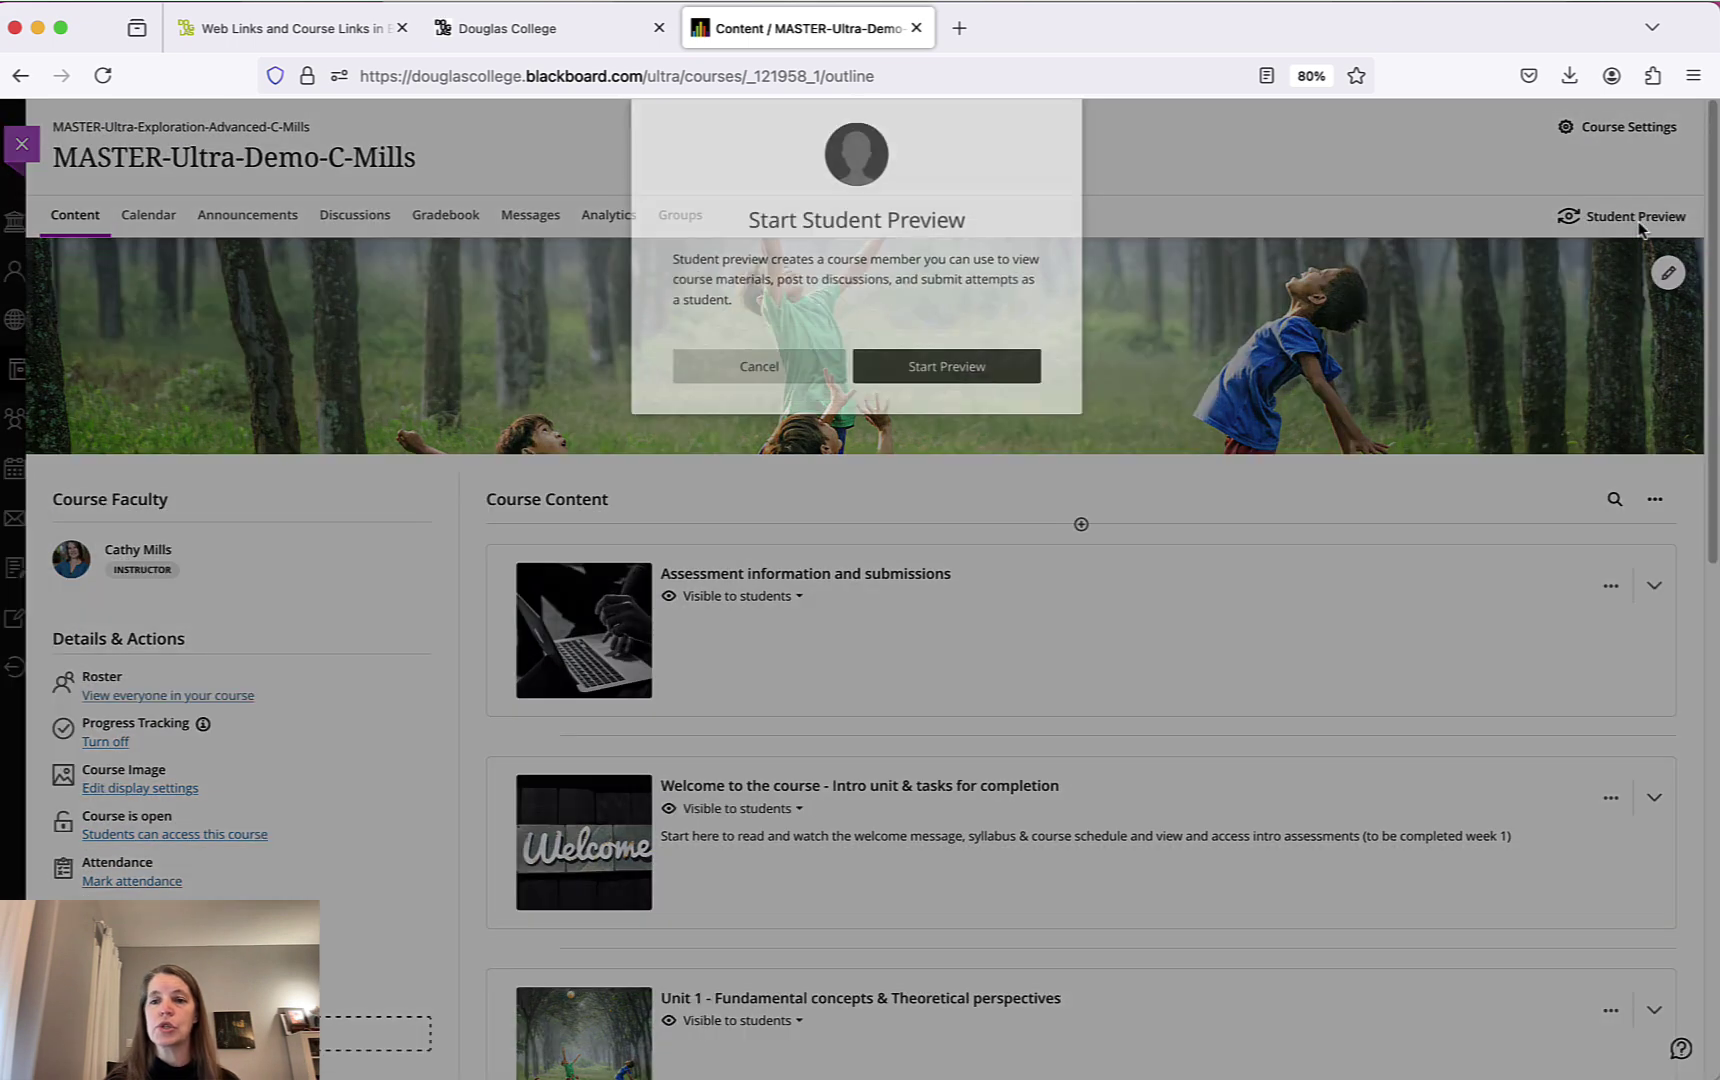
click(1000, 393)
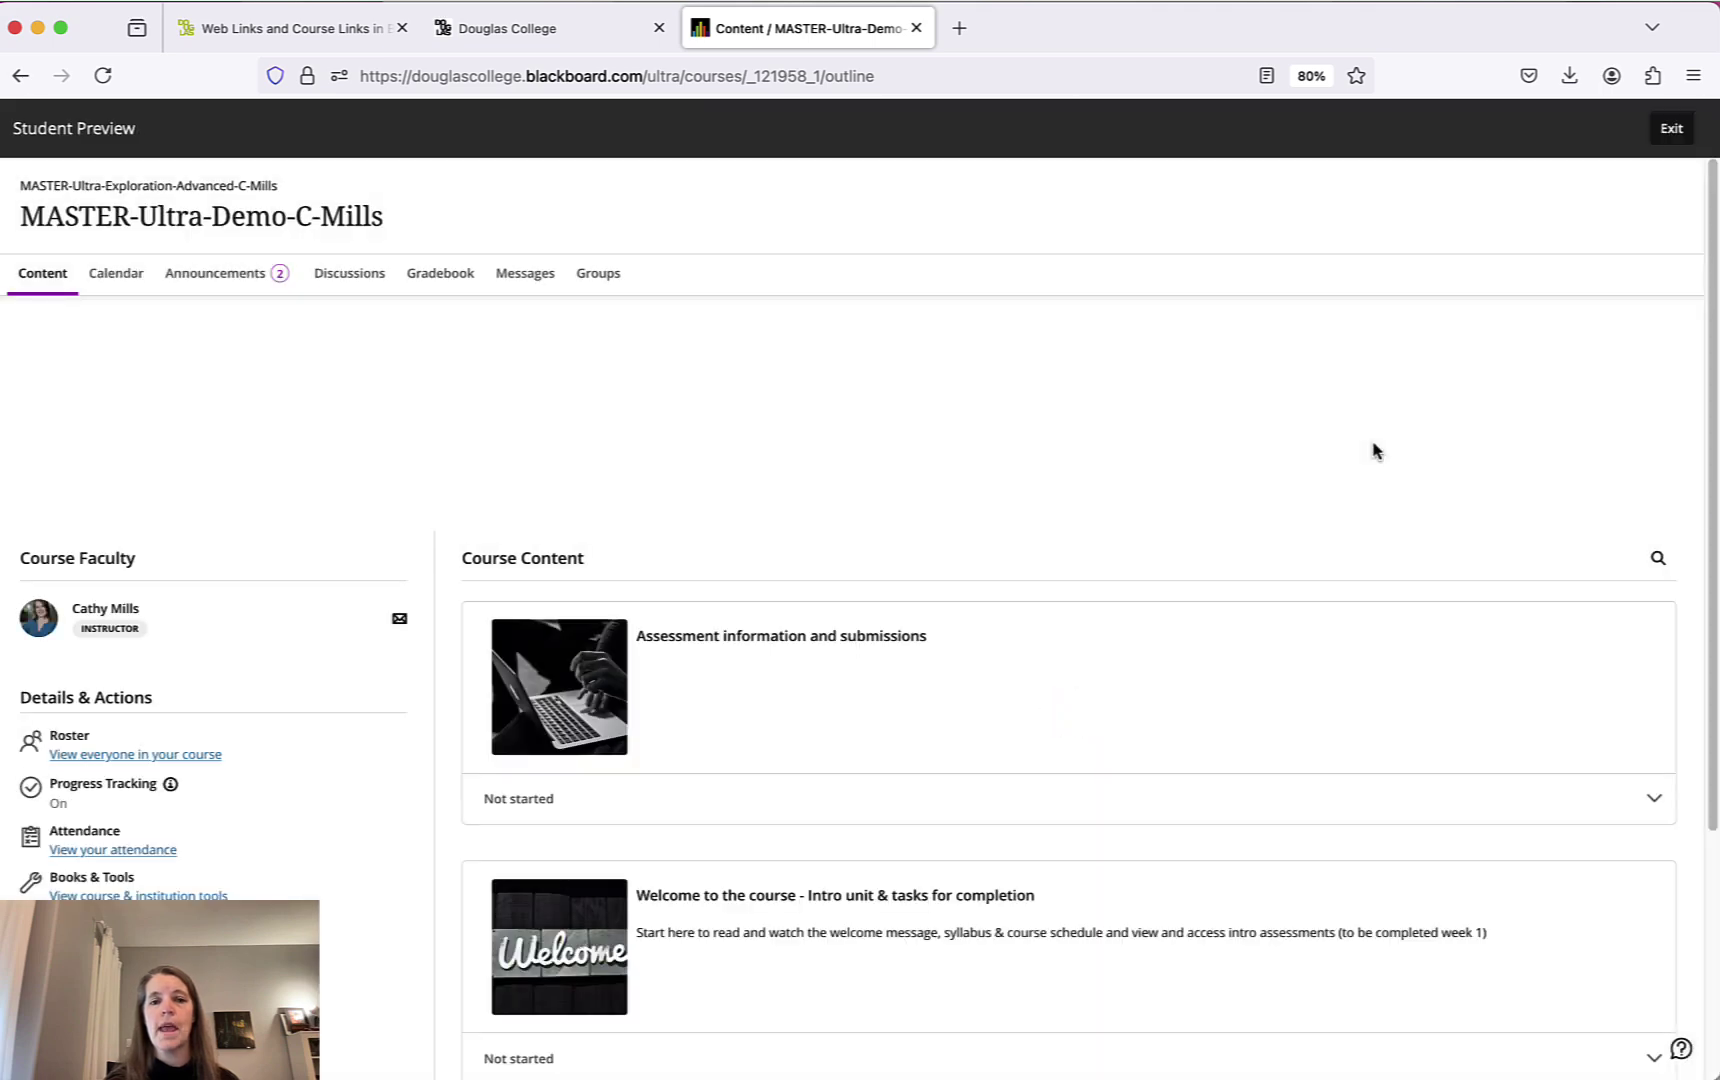
Look through the previewed course content and expand the "Welcome to the course - Intro unit & tasks for completion" module.
scroll(1375, 462, down, 1)
scroll(1375, 488, down, 3)
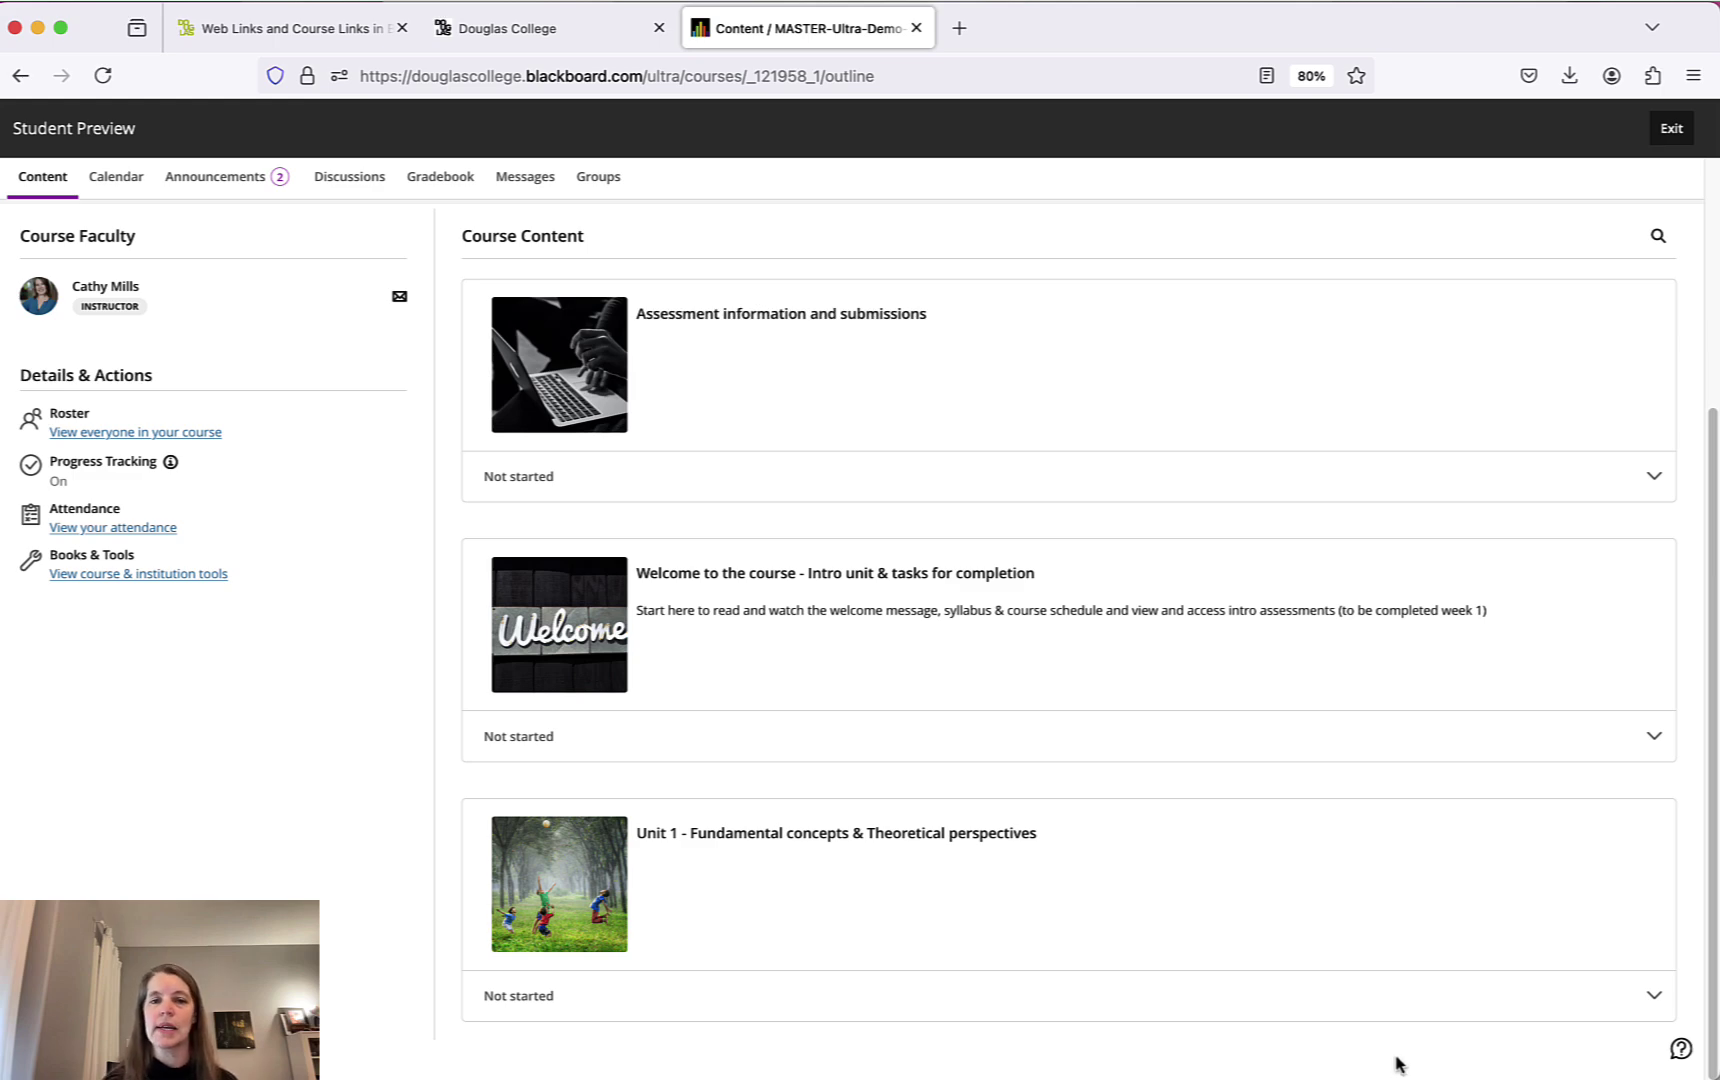
scroll(1396, 1063, up, 3)
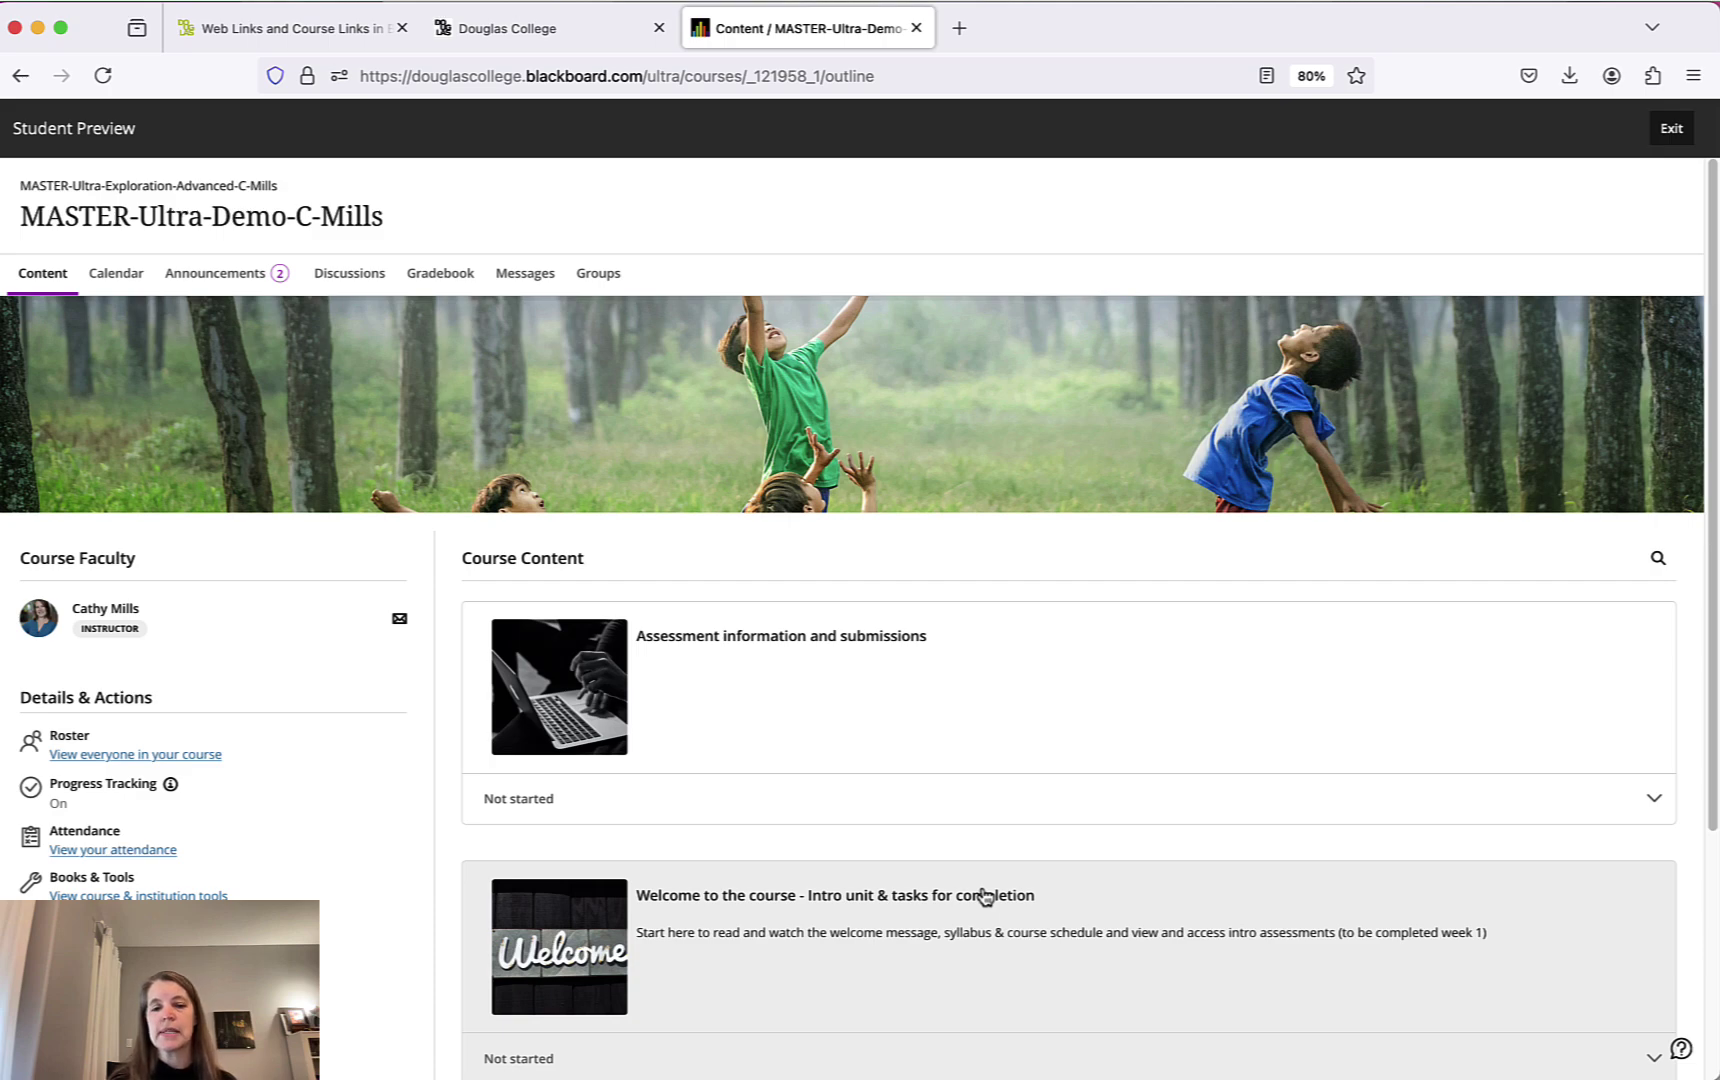
click(985, 896)
scroll(984, 893, down, 5)
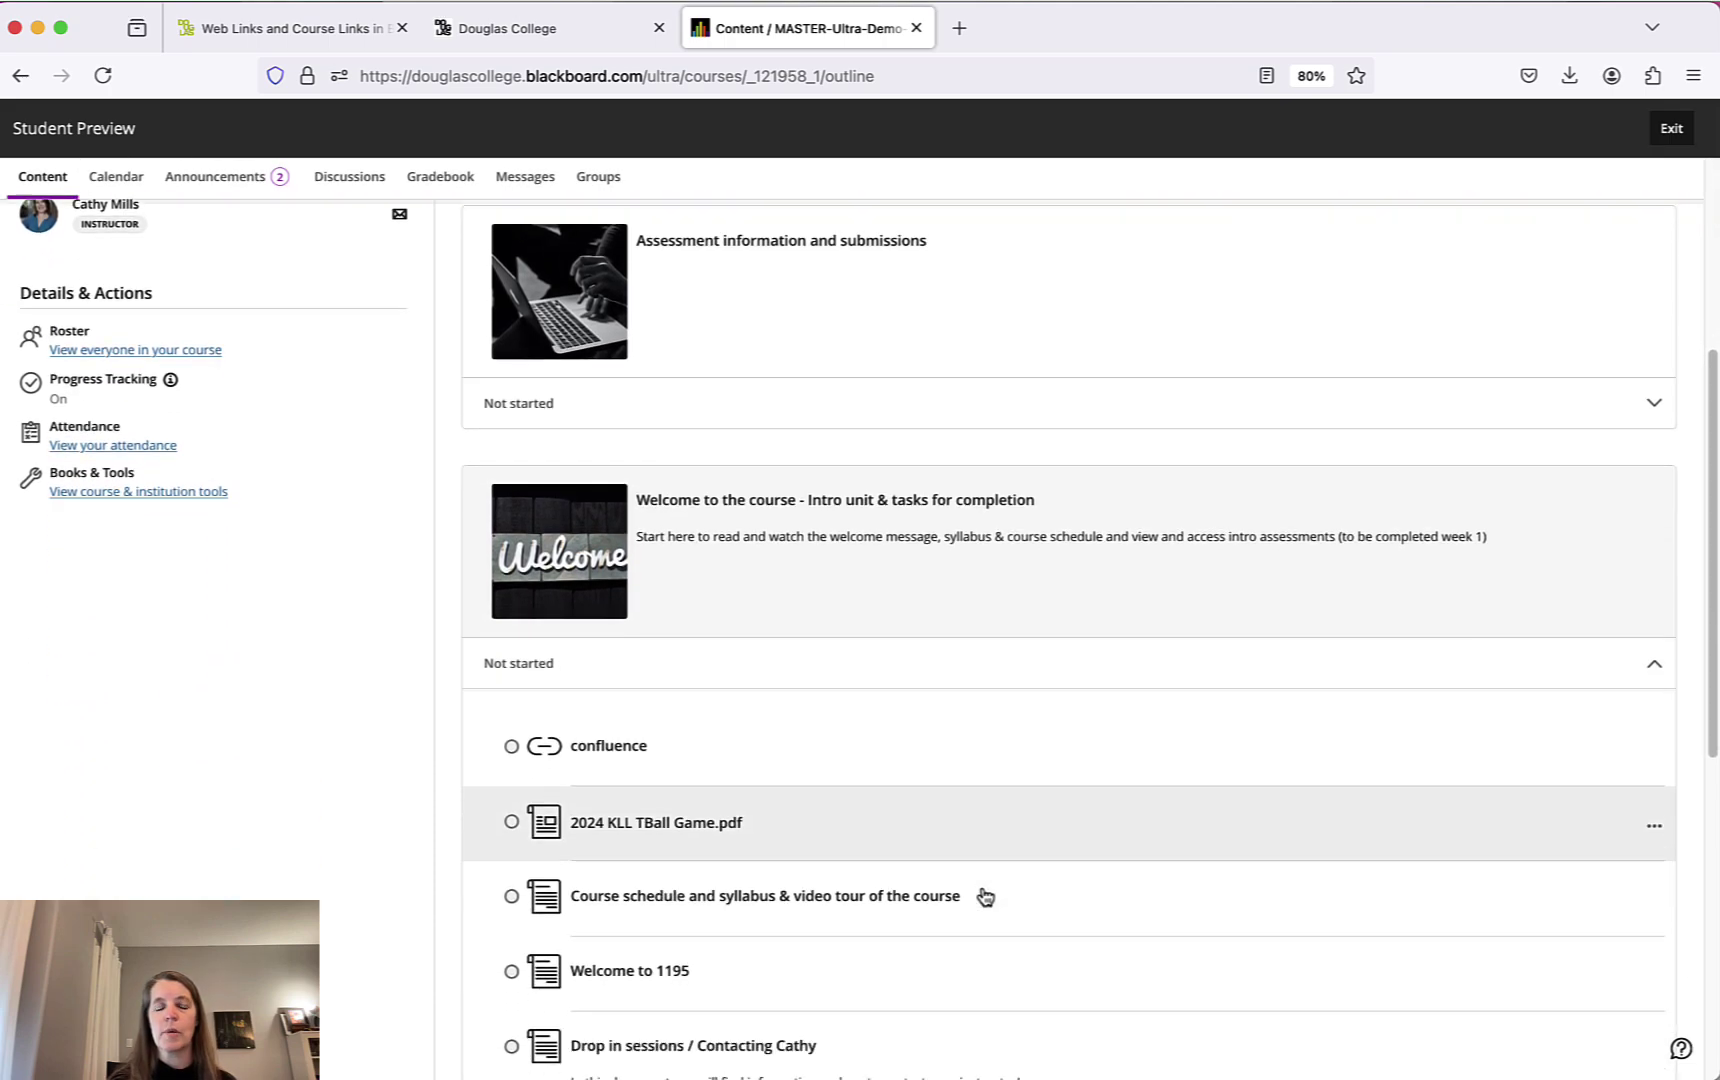
scroll(979, 830, down, 2)
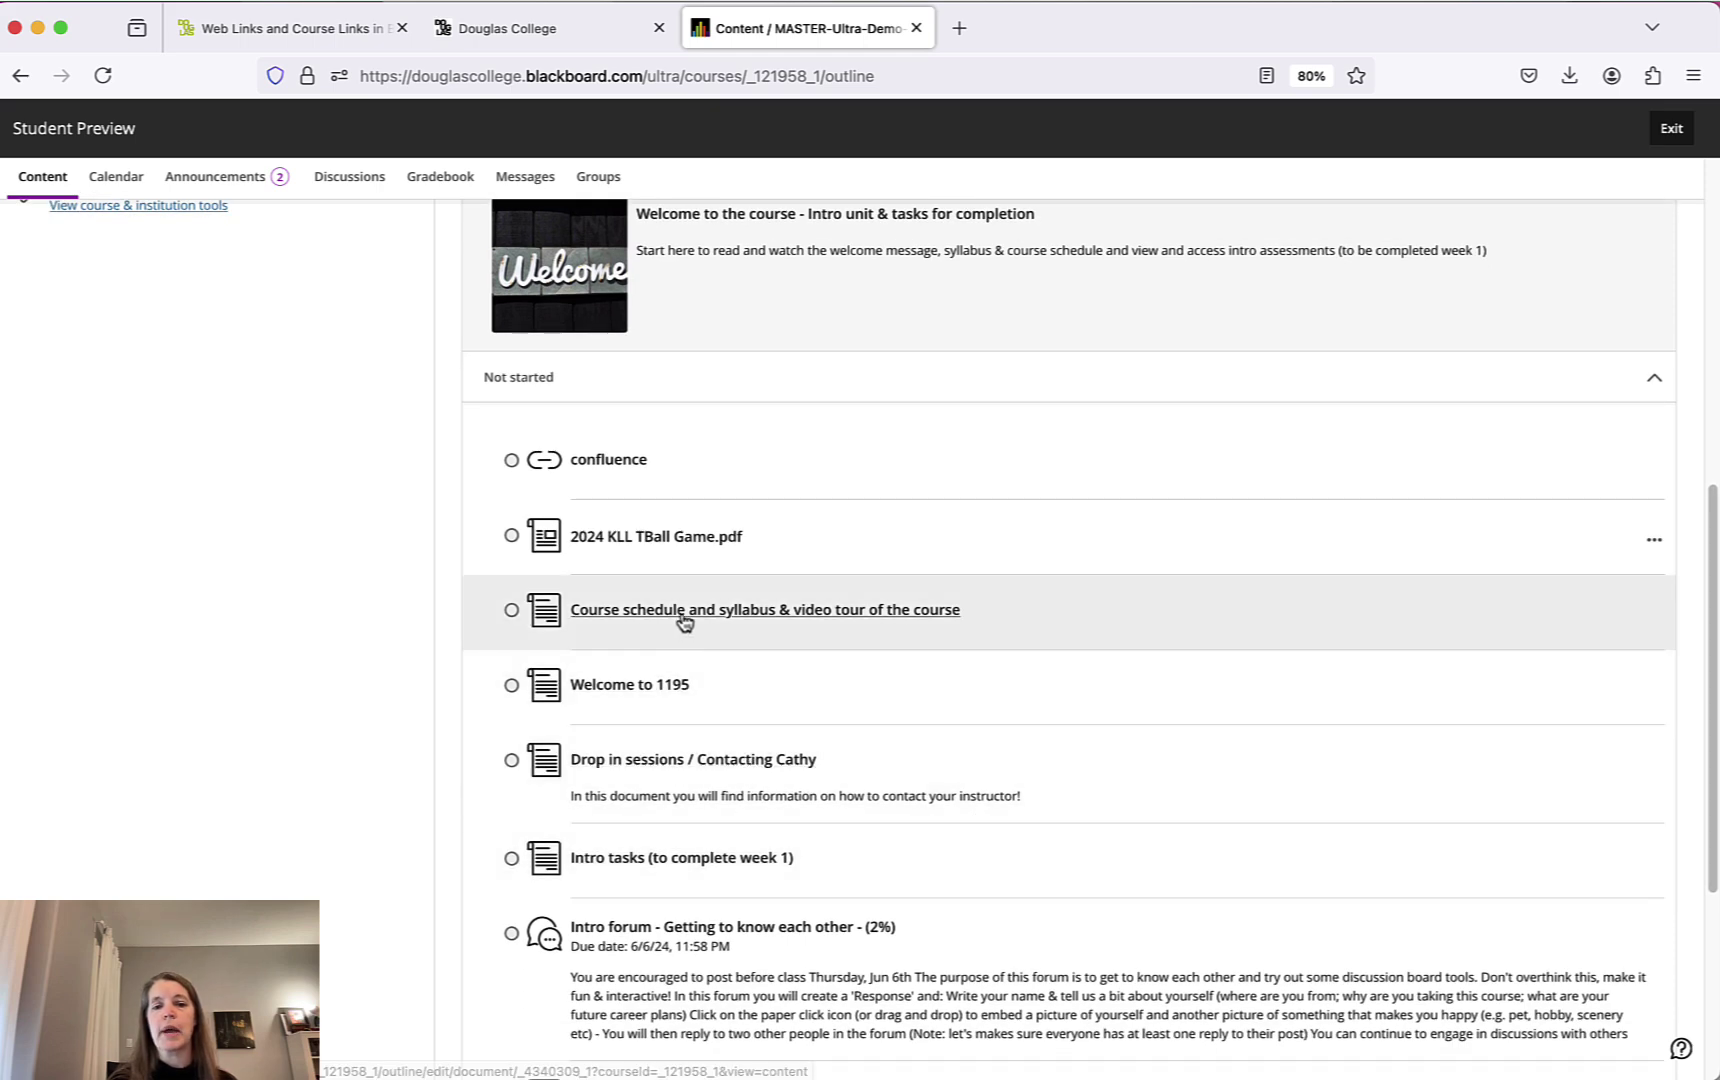
Open the "Course schedule and syllabus & video tour of the course" document and view its embedded syllabus PDF, leaving the file preview collapsed.
click(684, 612)
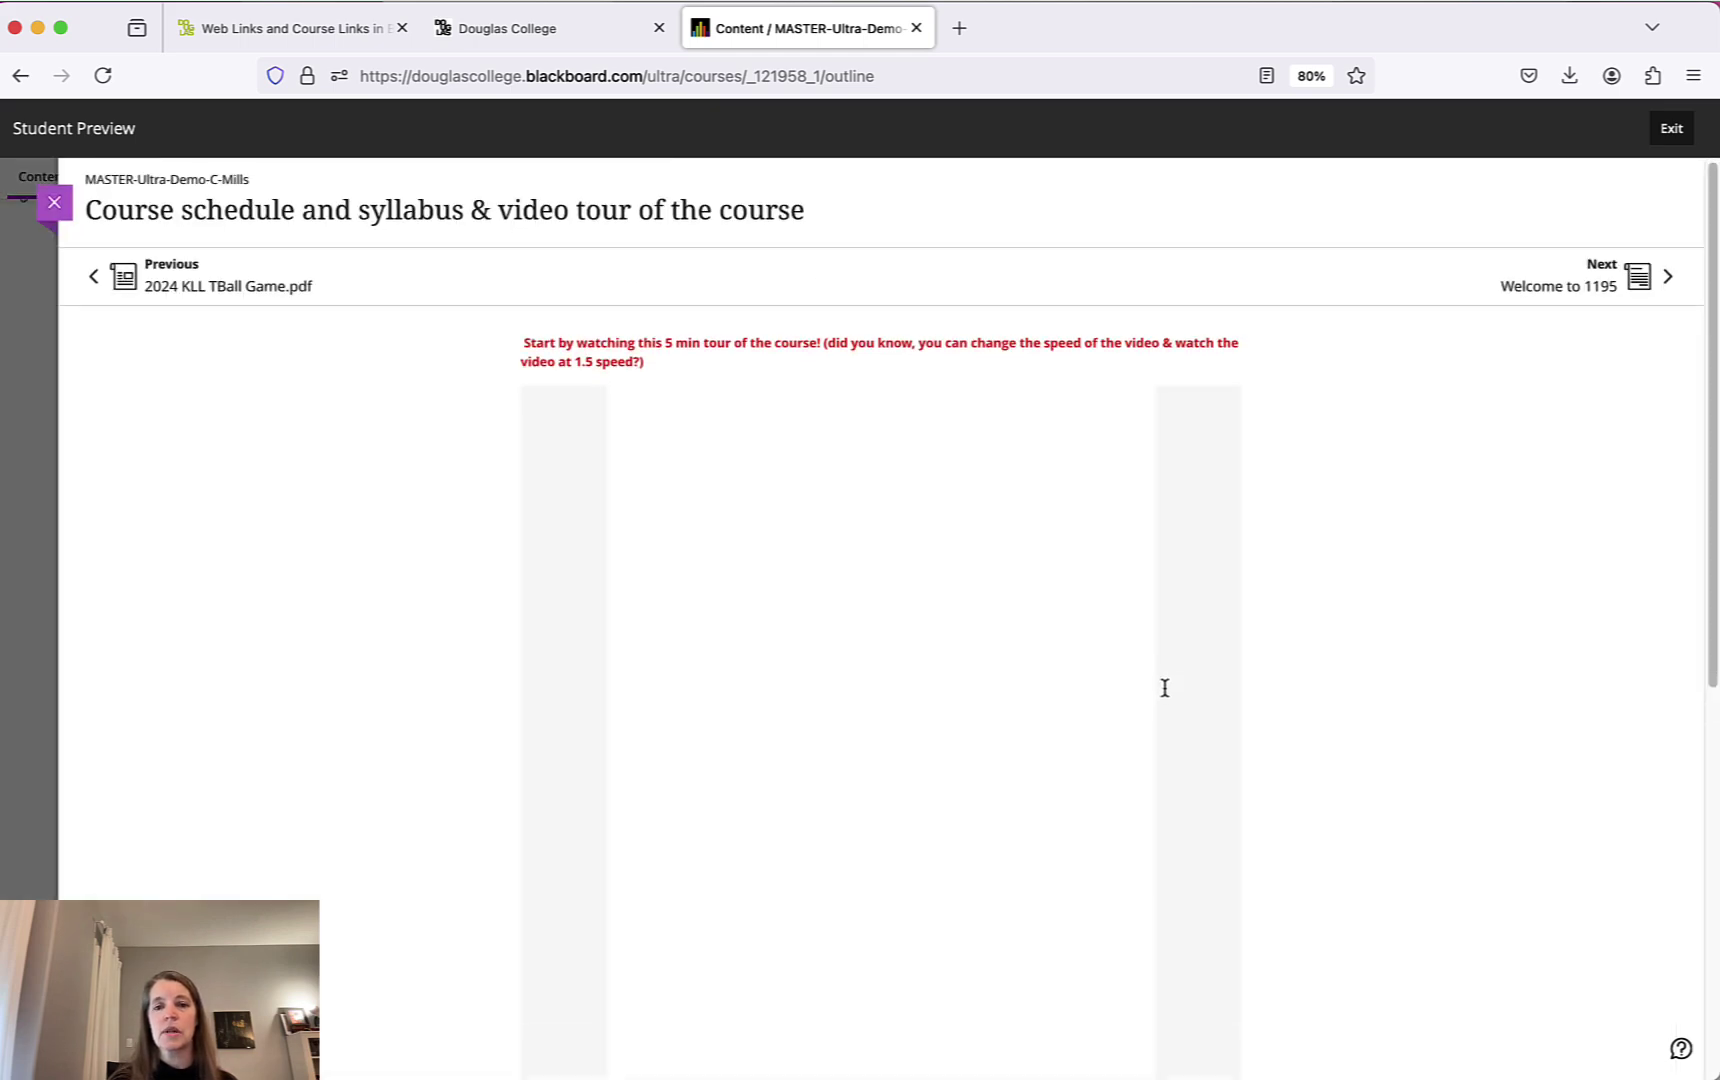
scroll(1163, 705, down, 3)
scroll(1160, 730, down, 4)
click(1217, 764)
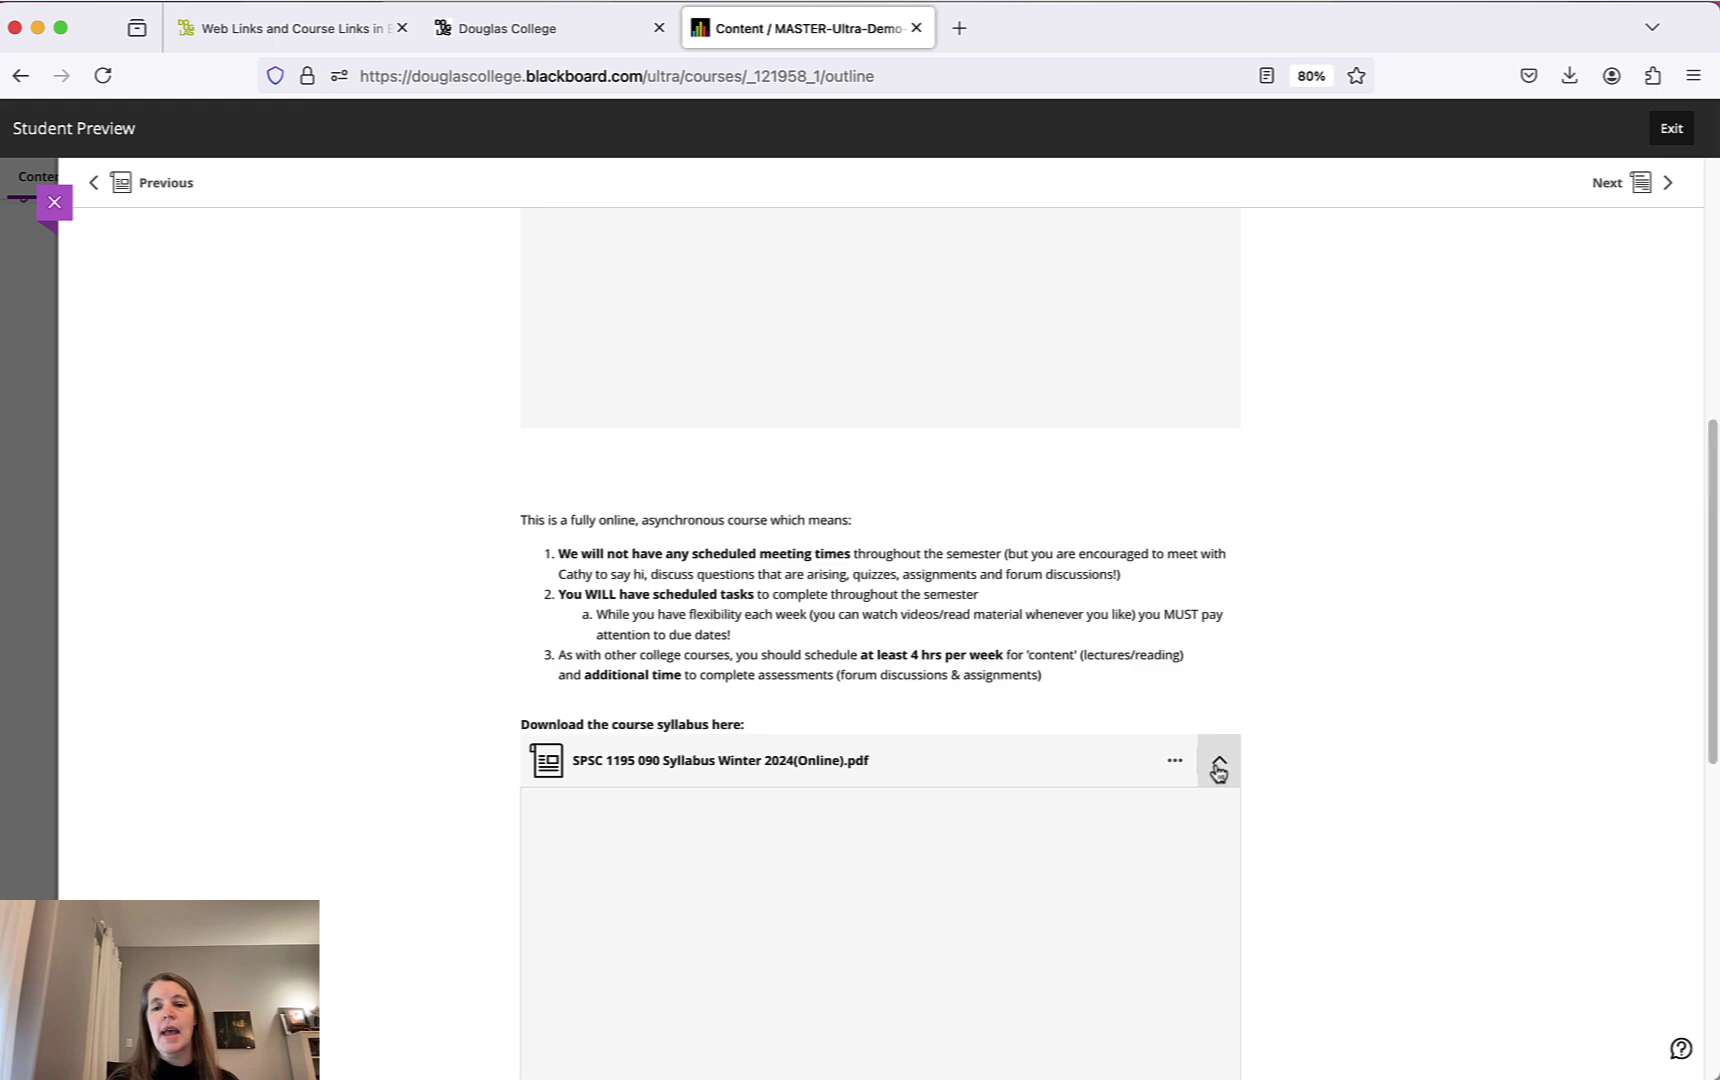
scroll(1217, 770, down, 4)
scroll(1217, 773, up, 2)
click(1218, 624)
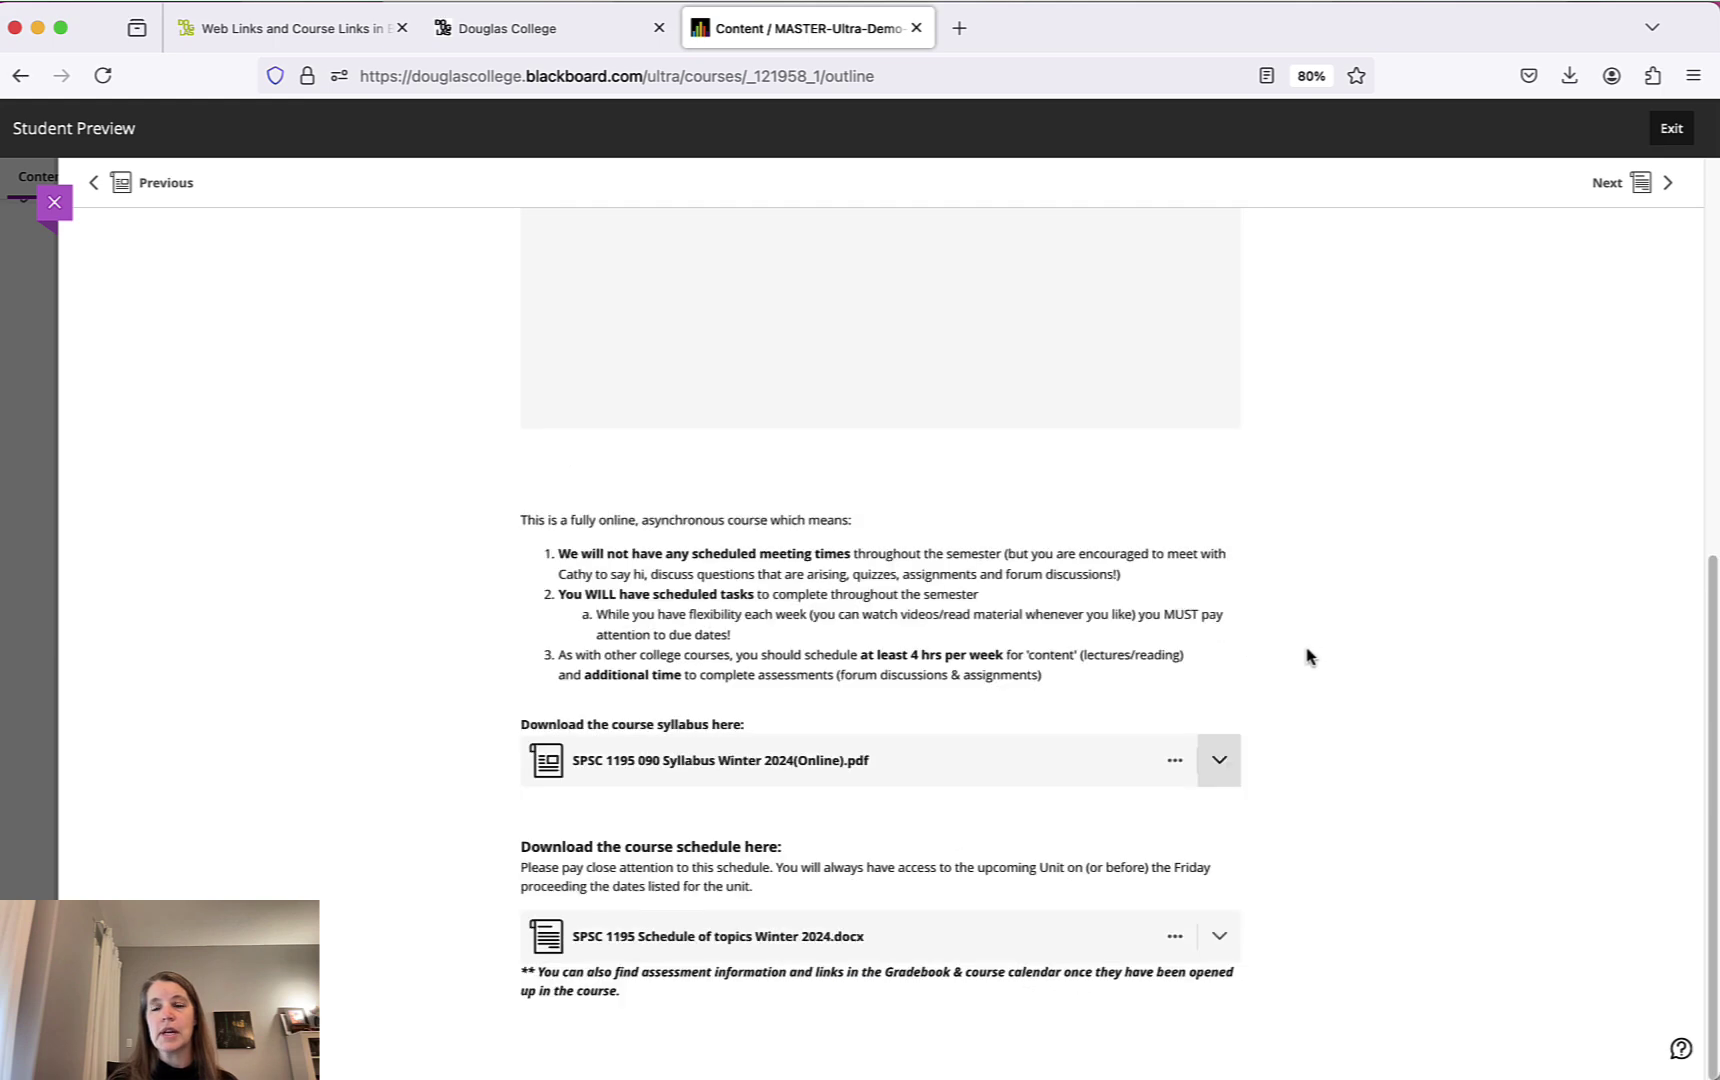
Go on to the "Welcome to 1195" document, close it and collapse the welcome module.
scroll(1306, 653, up, 6)
click(1655, 287)
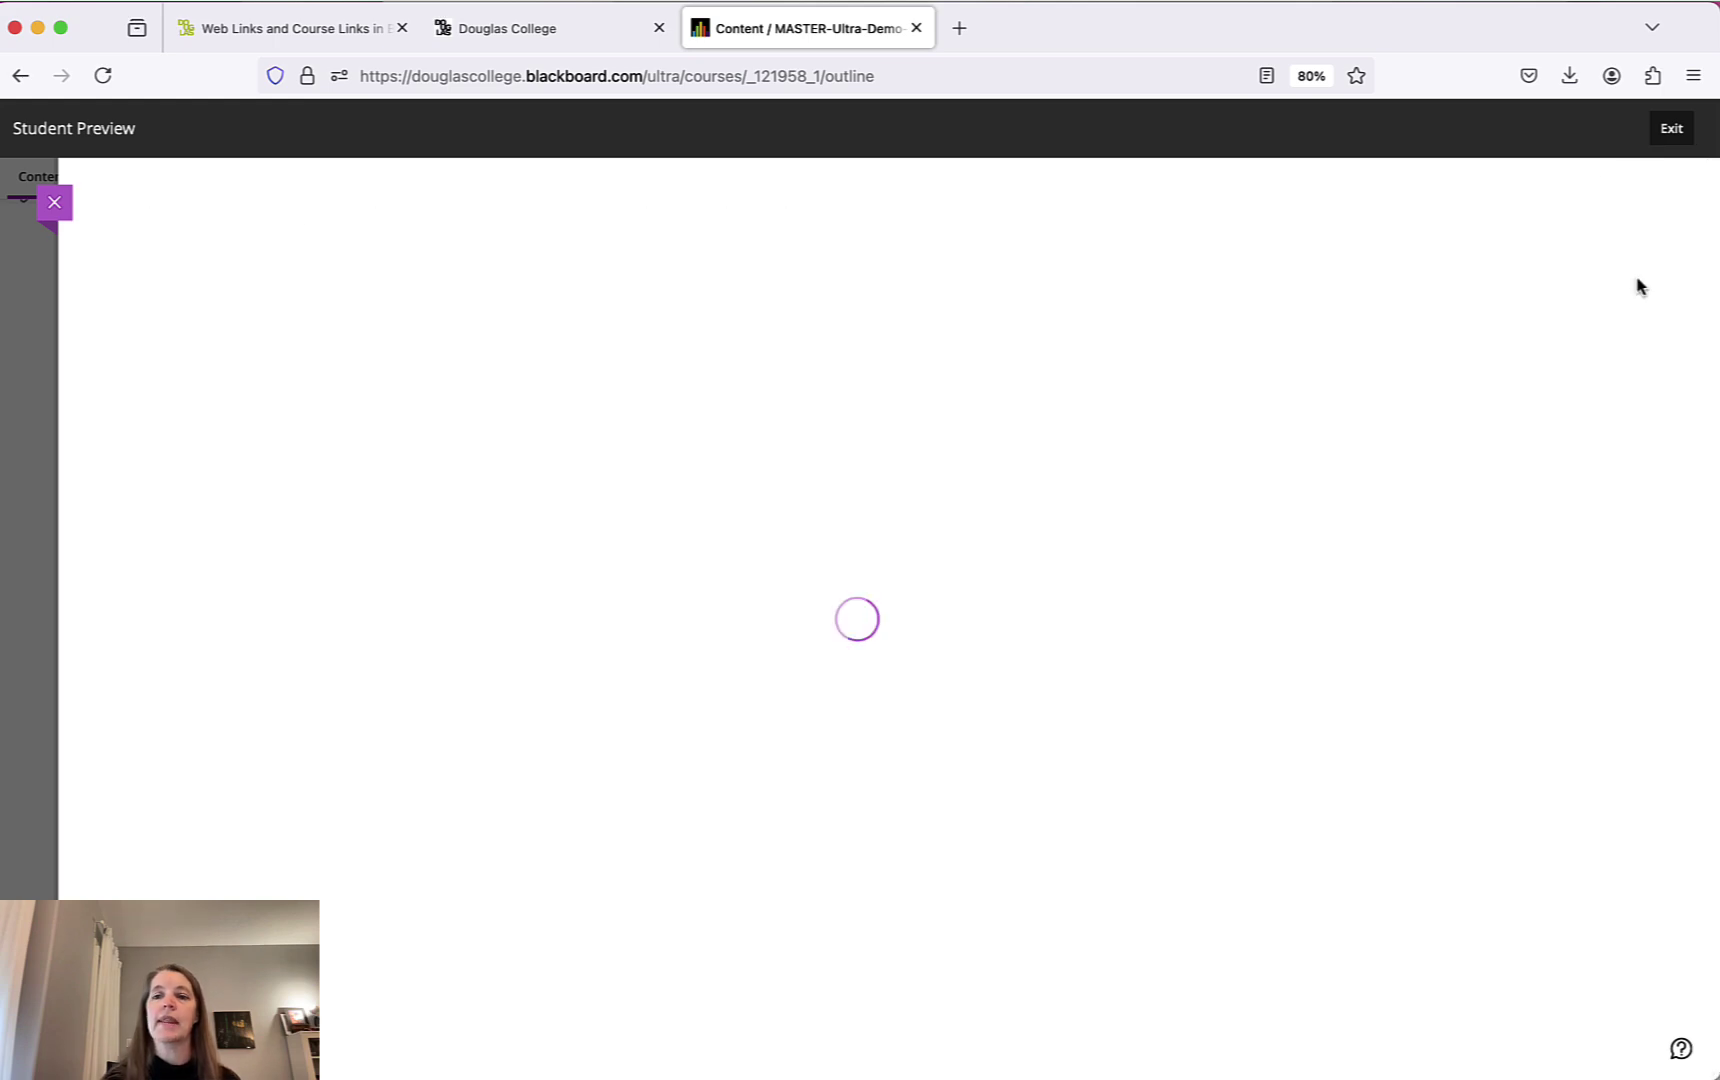
click(54, 202)
scroll(1530, 661, up, 3)
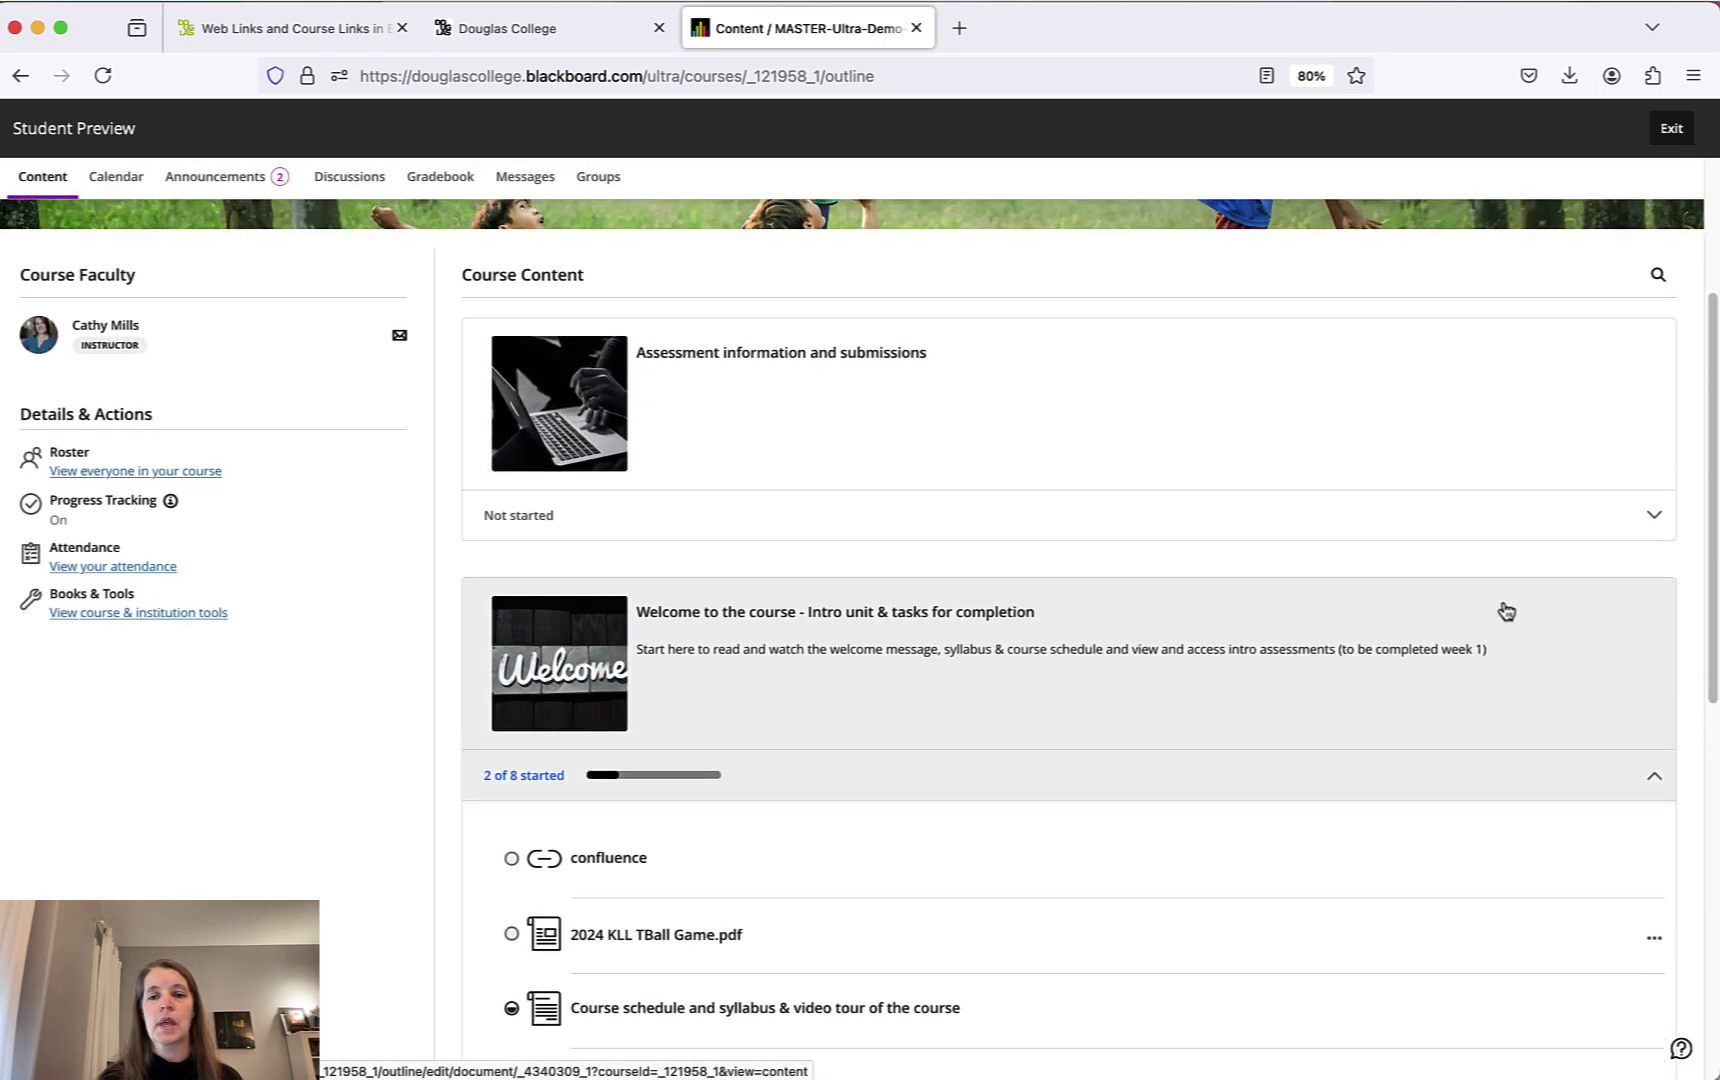
click(1643, 718)
scroll(1641, 722, up, 3)
scroll(1644, 727, up, 1)
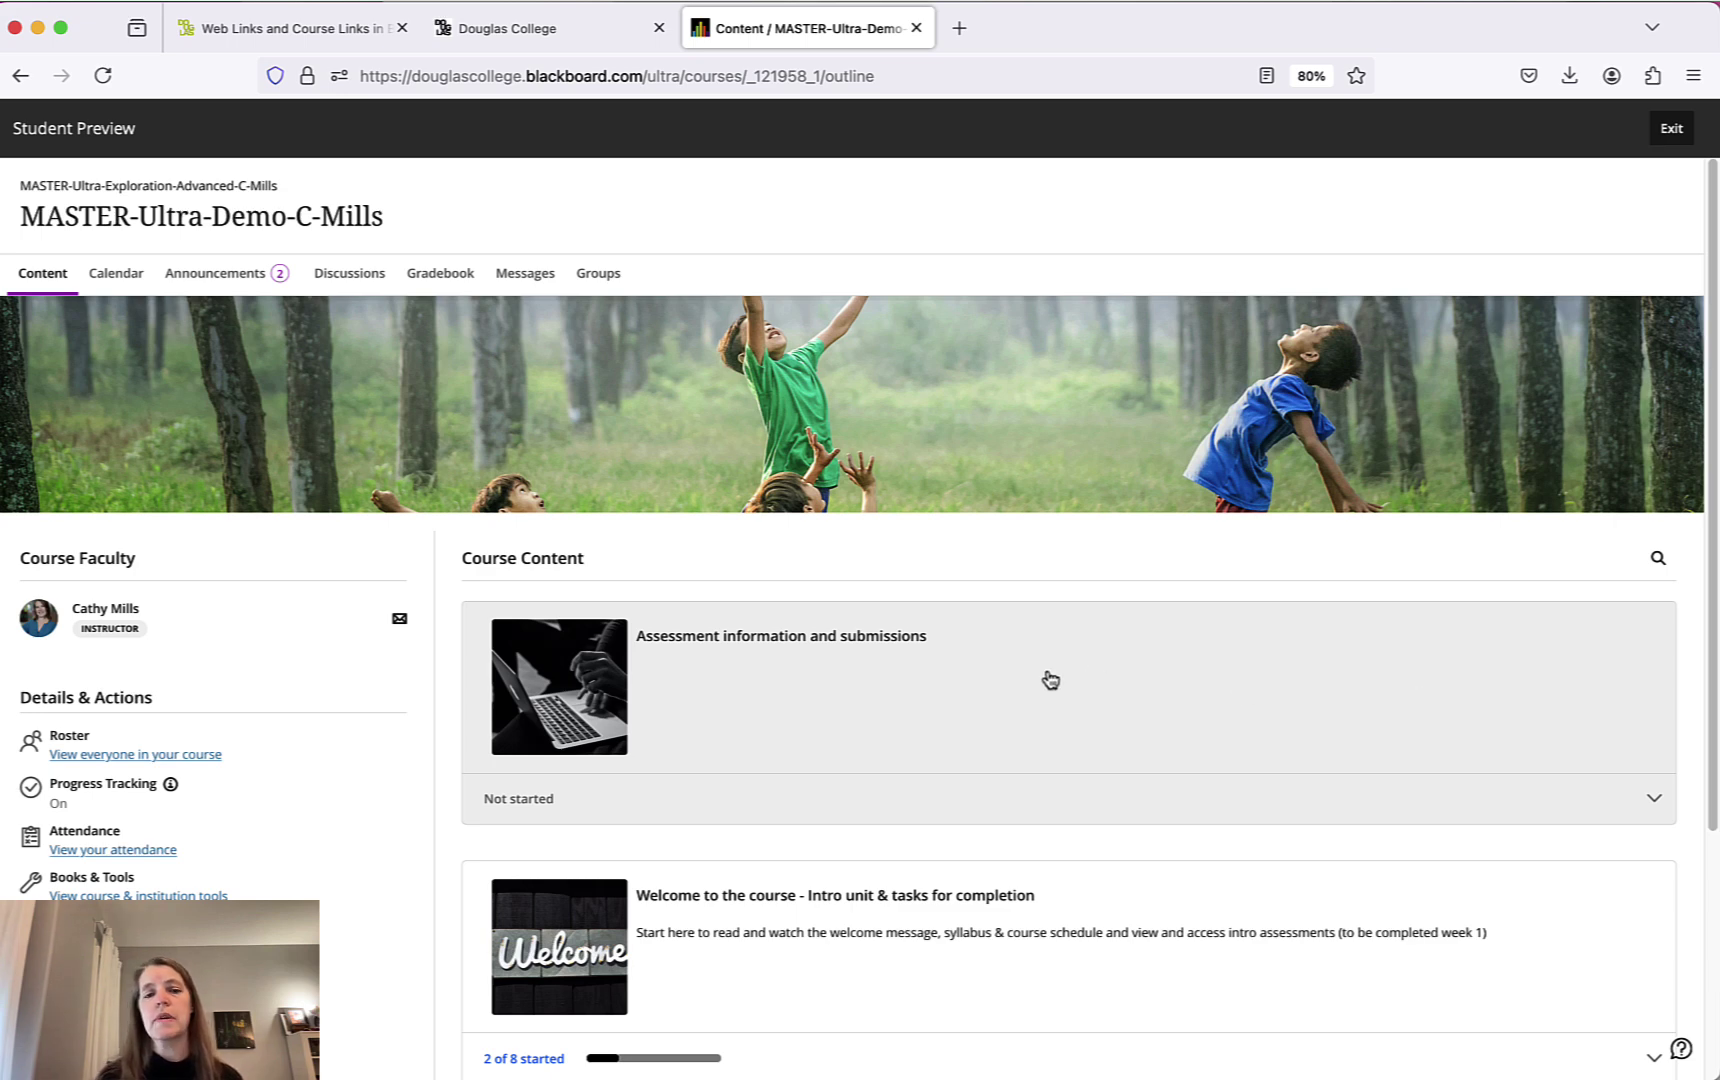
Expand "Assessment information and submissions" along with its Unit Quizzes and Intro tasks folders.
click(893, 640)
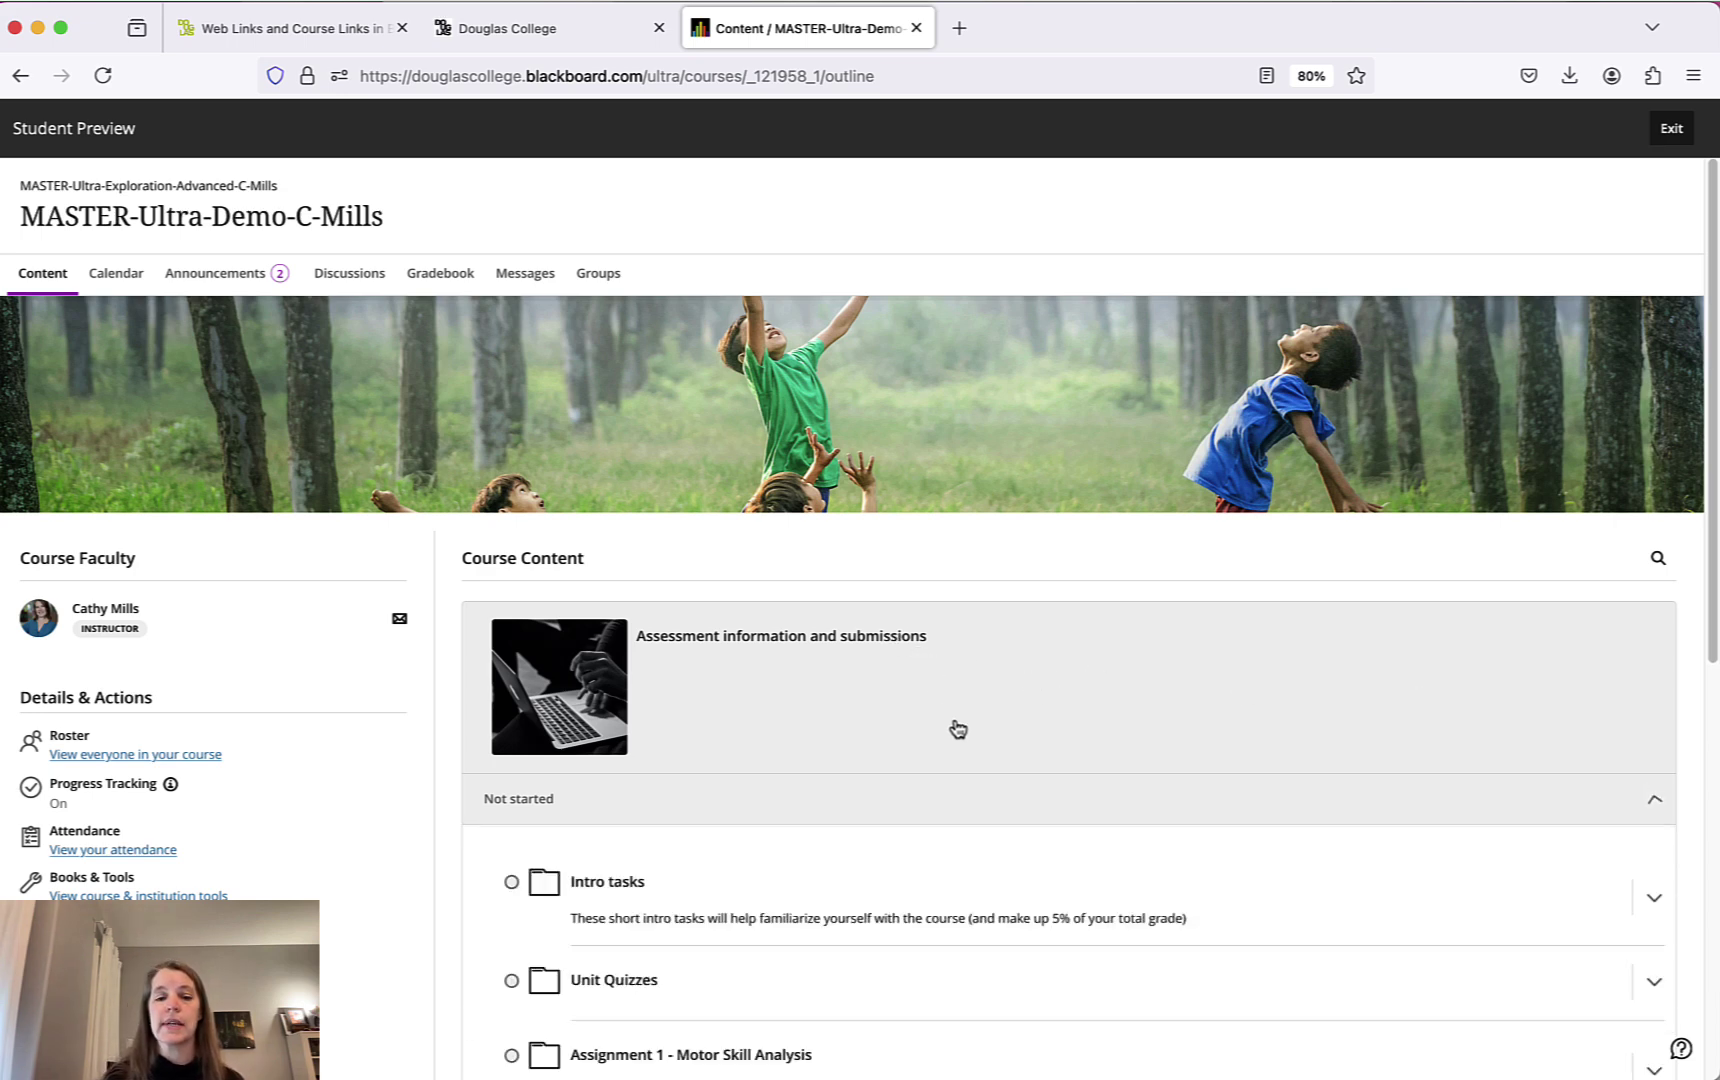
scroll(952, 726, down, 2)
click(1020, 856)
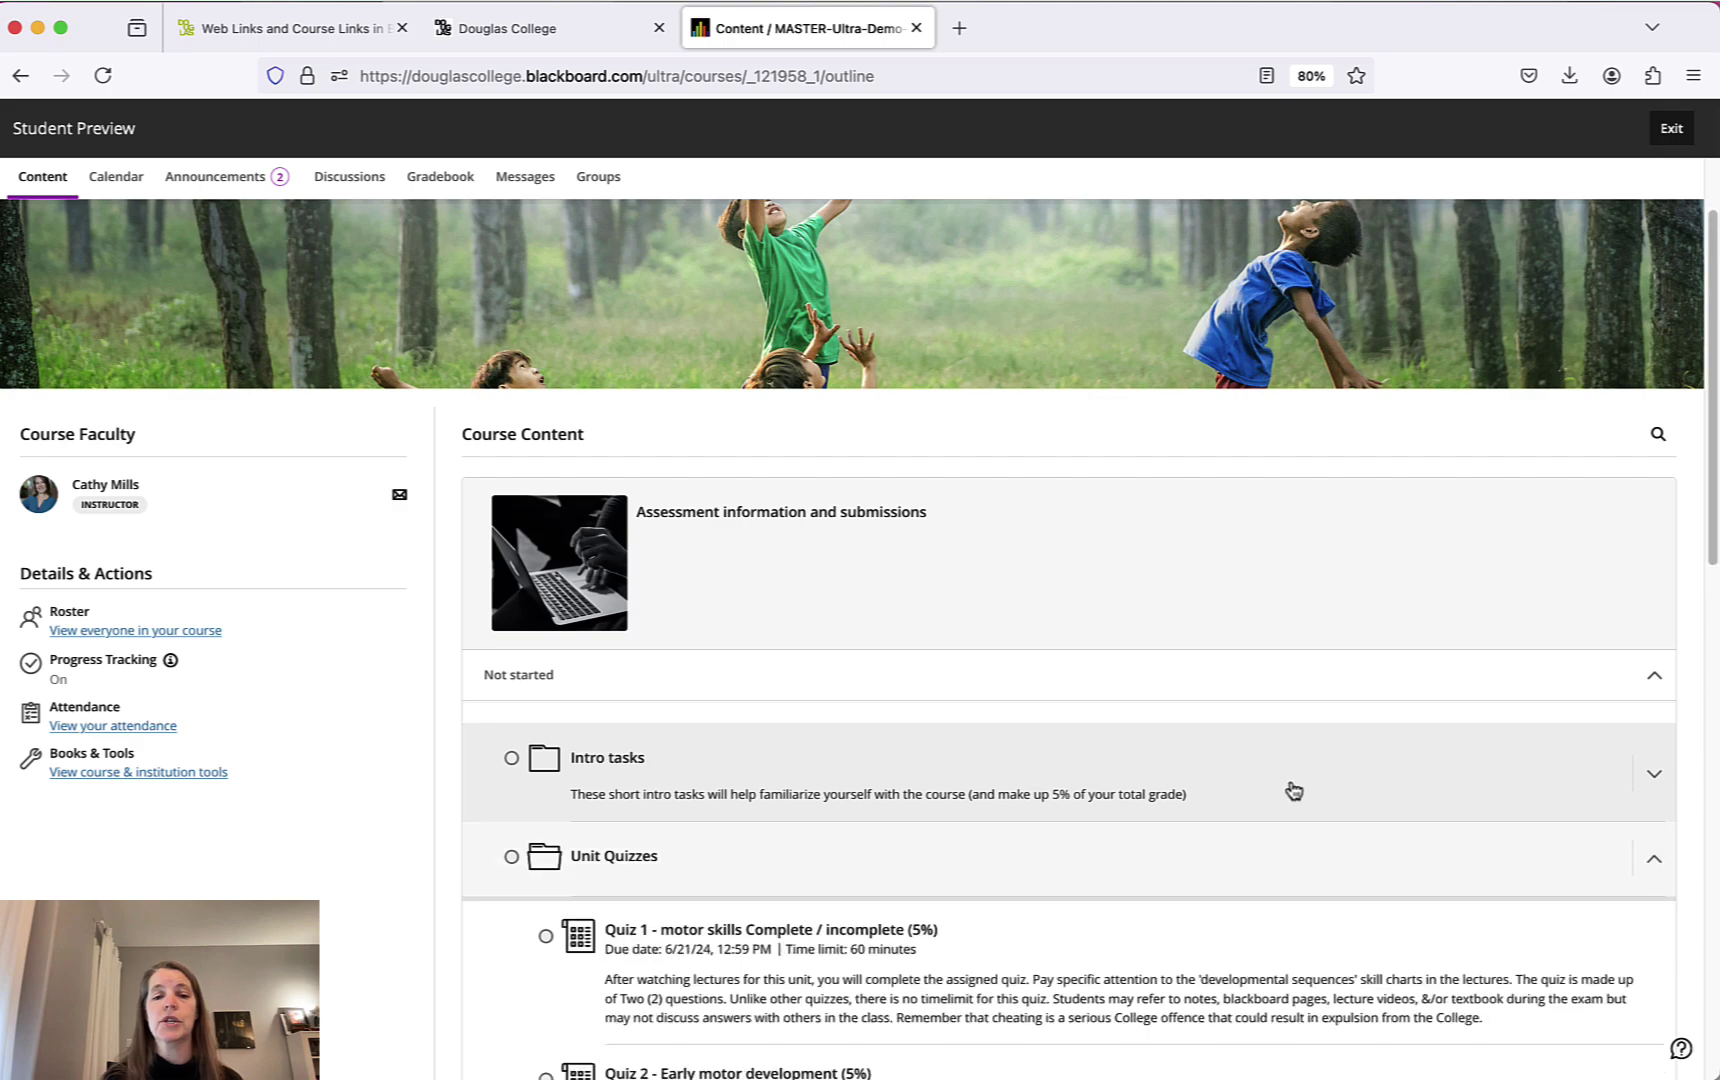
scroll(1175, 795, down, 2)
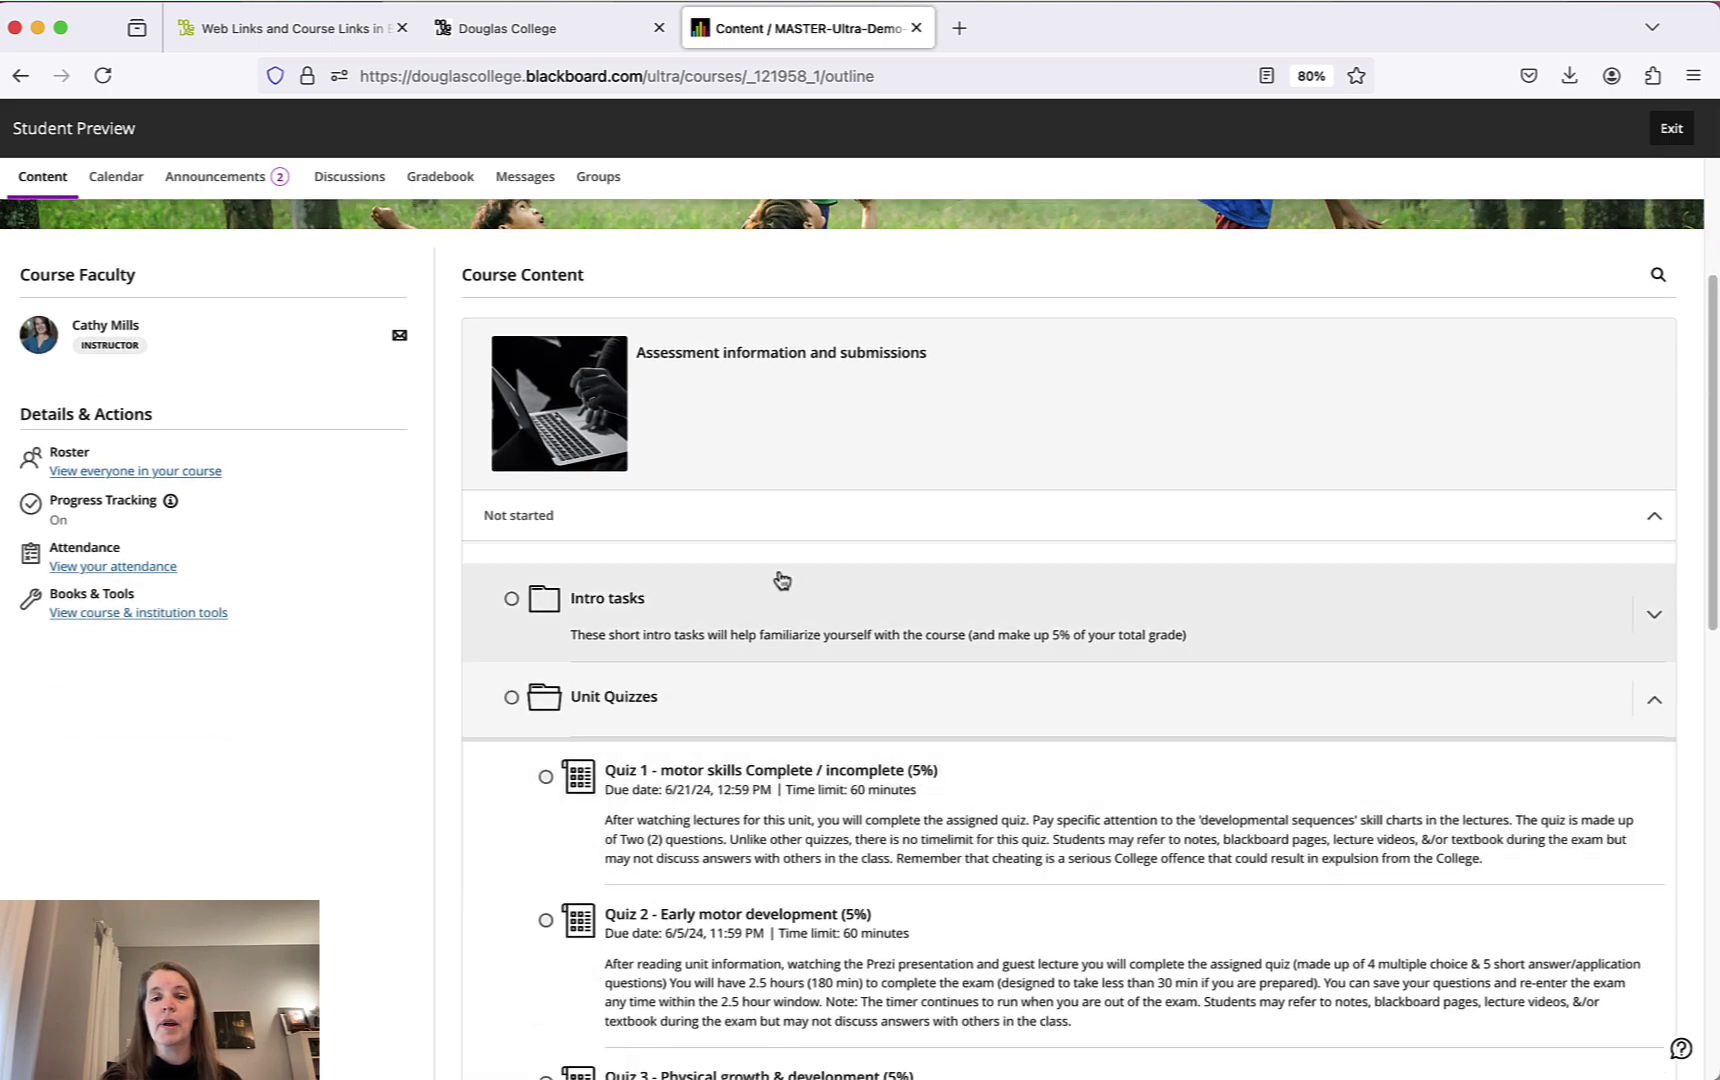
click(924, 645)
scroll(944, 660, down, 1)
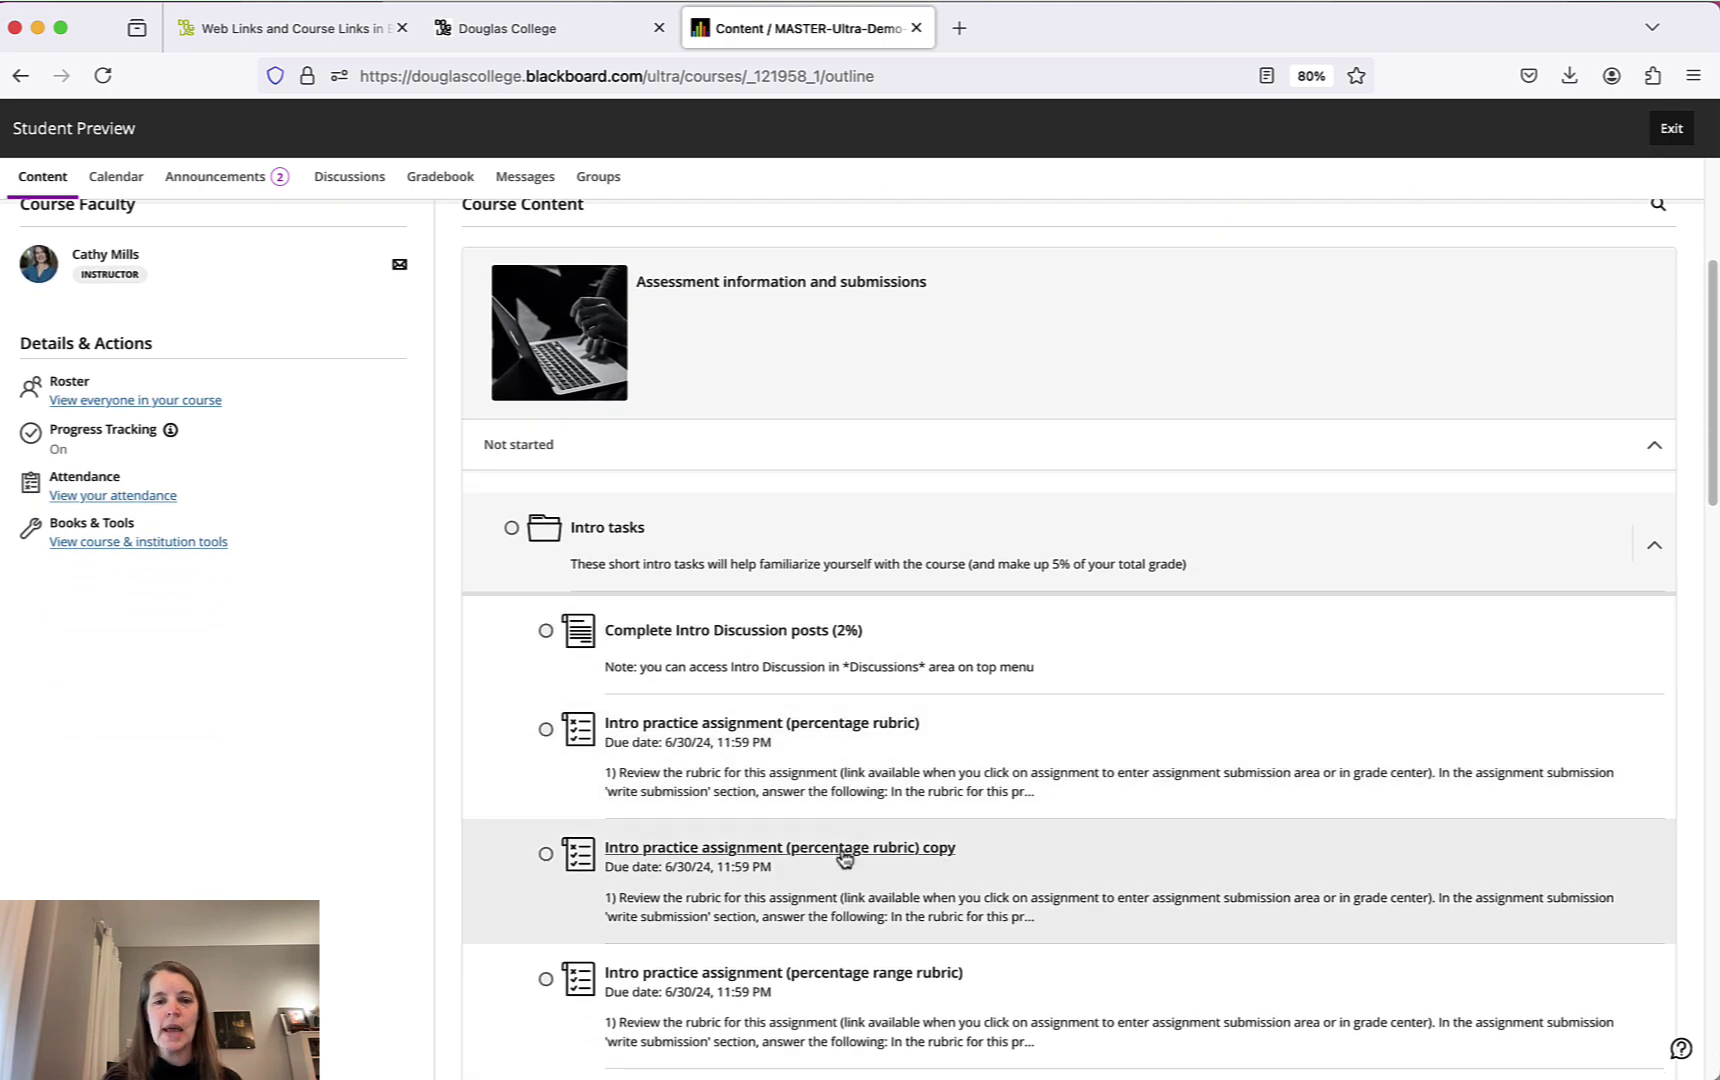
scroll(845, 880, down, 3)
scroll(845, 879, down, 2)
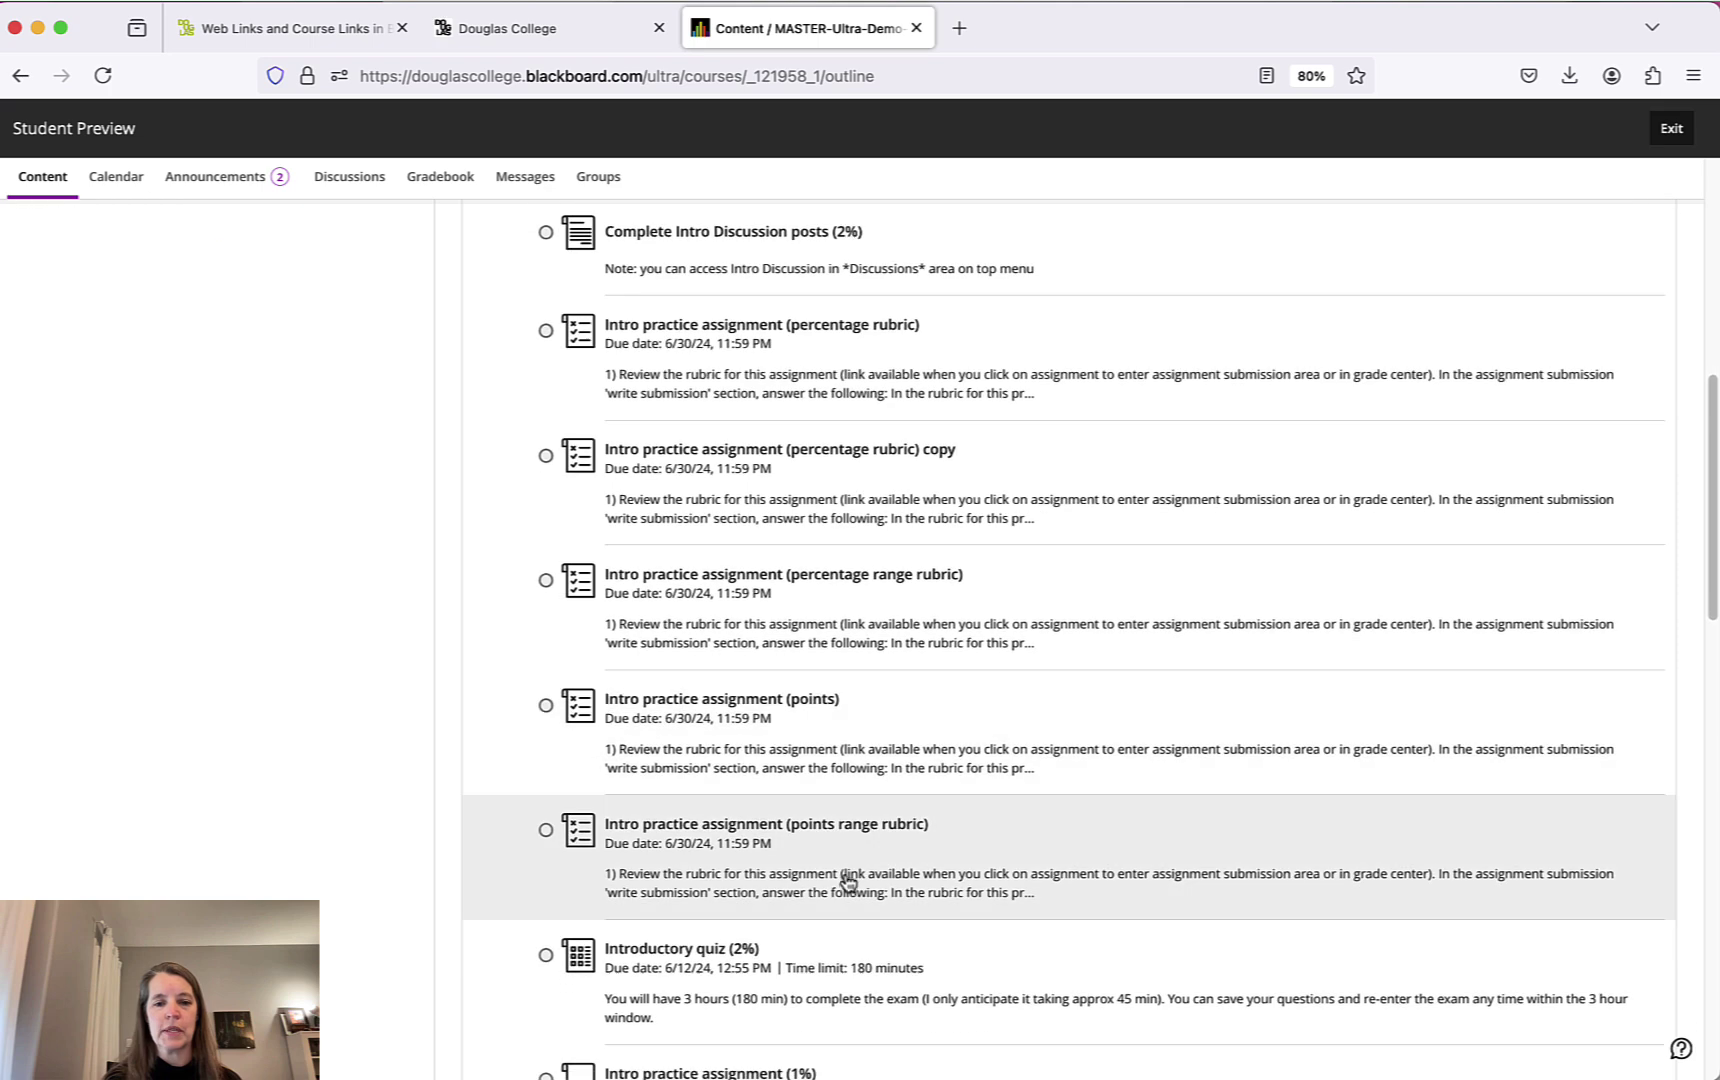
Open Introductory quiz (2%) from the Intro tasks folder and start attempt 1 with its timer.
scroll(858, 854, down, 3)
click(703, 684)
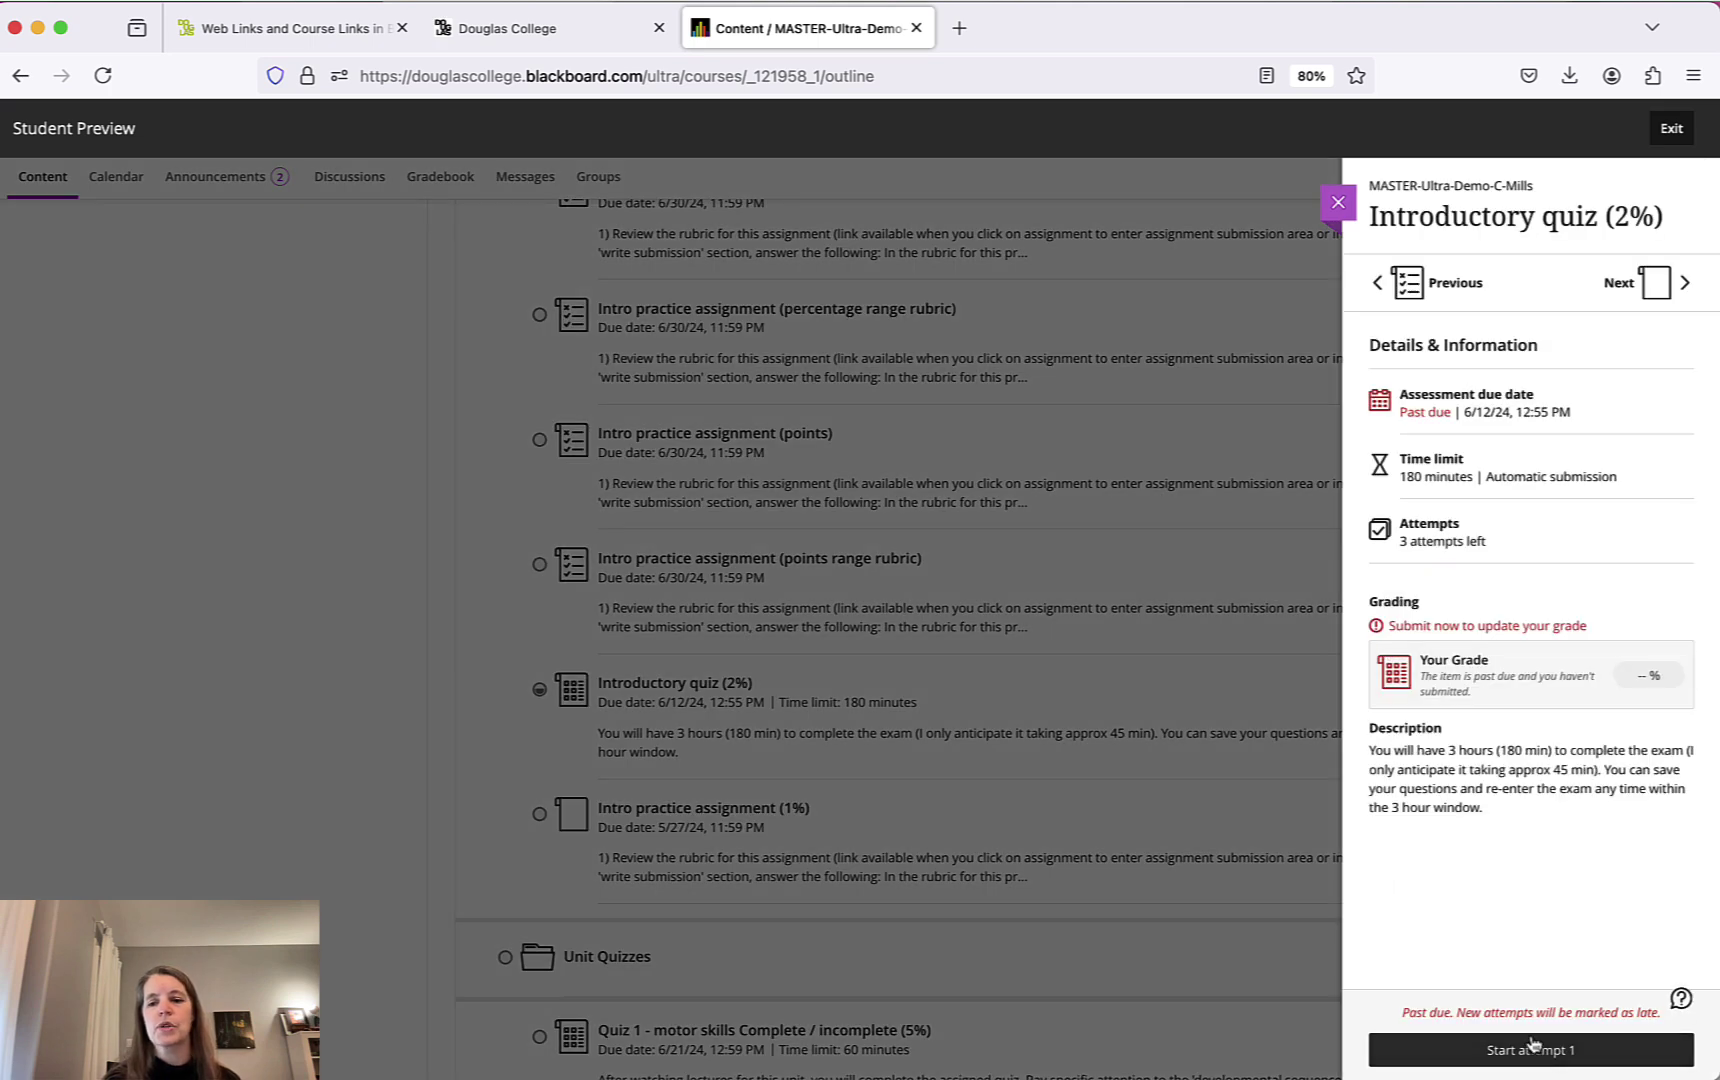
click(1534, 1046)
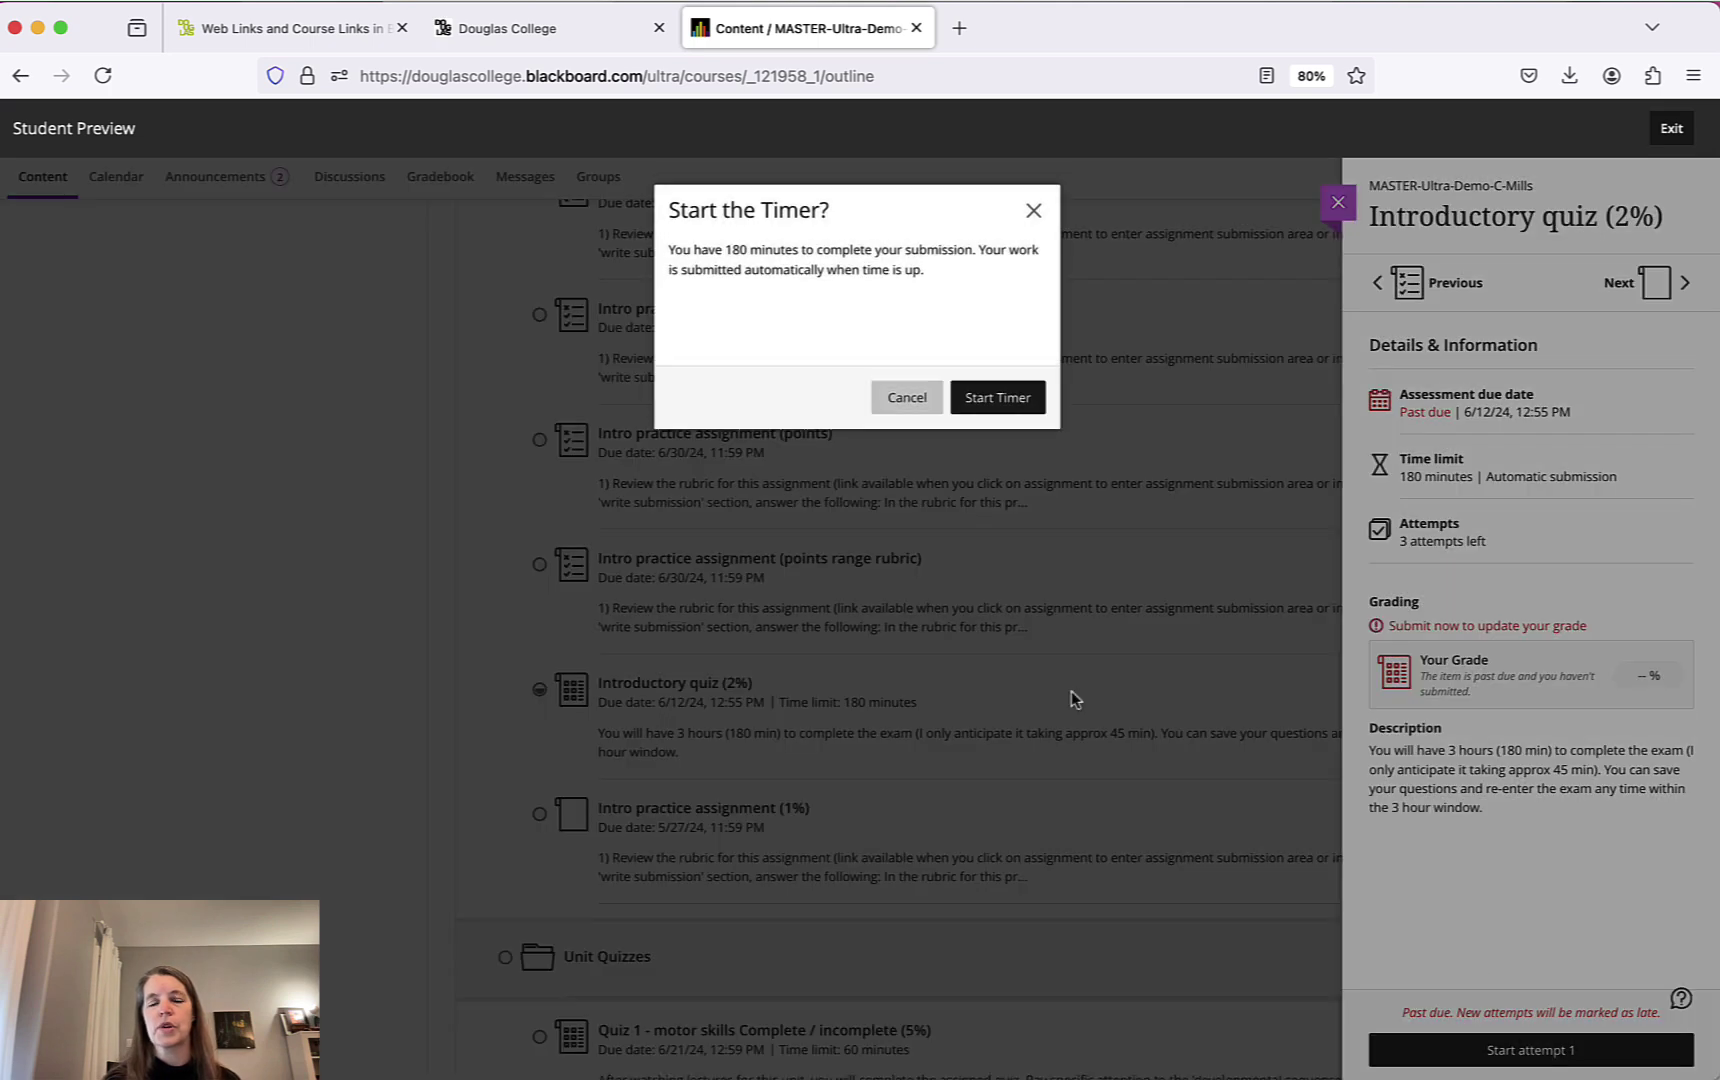
click(1033, 402)
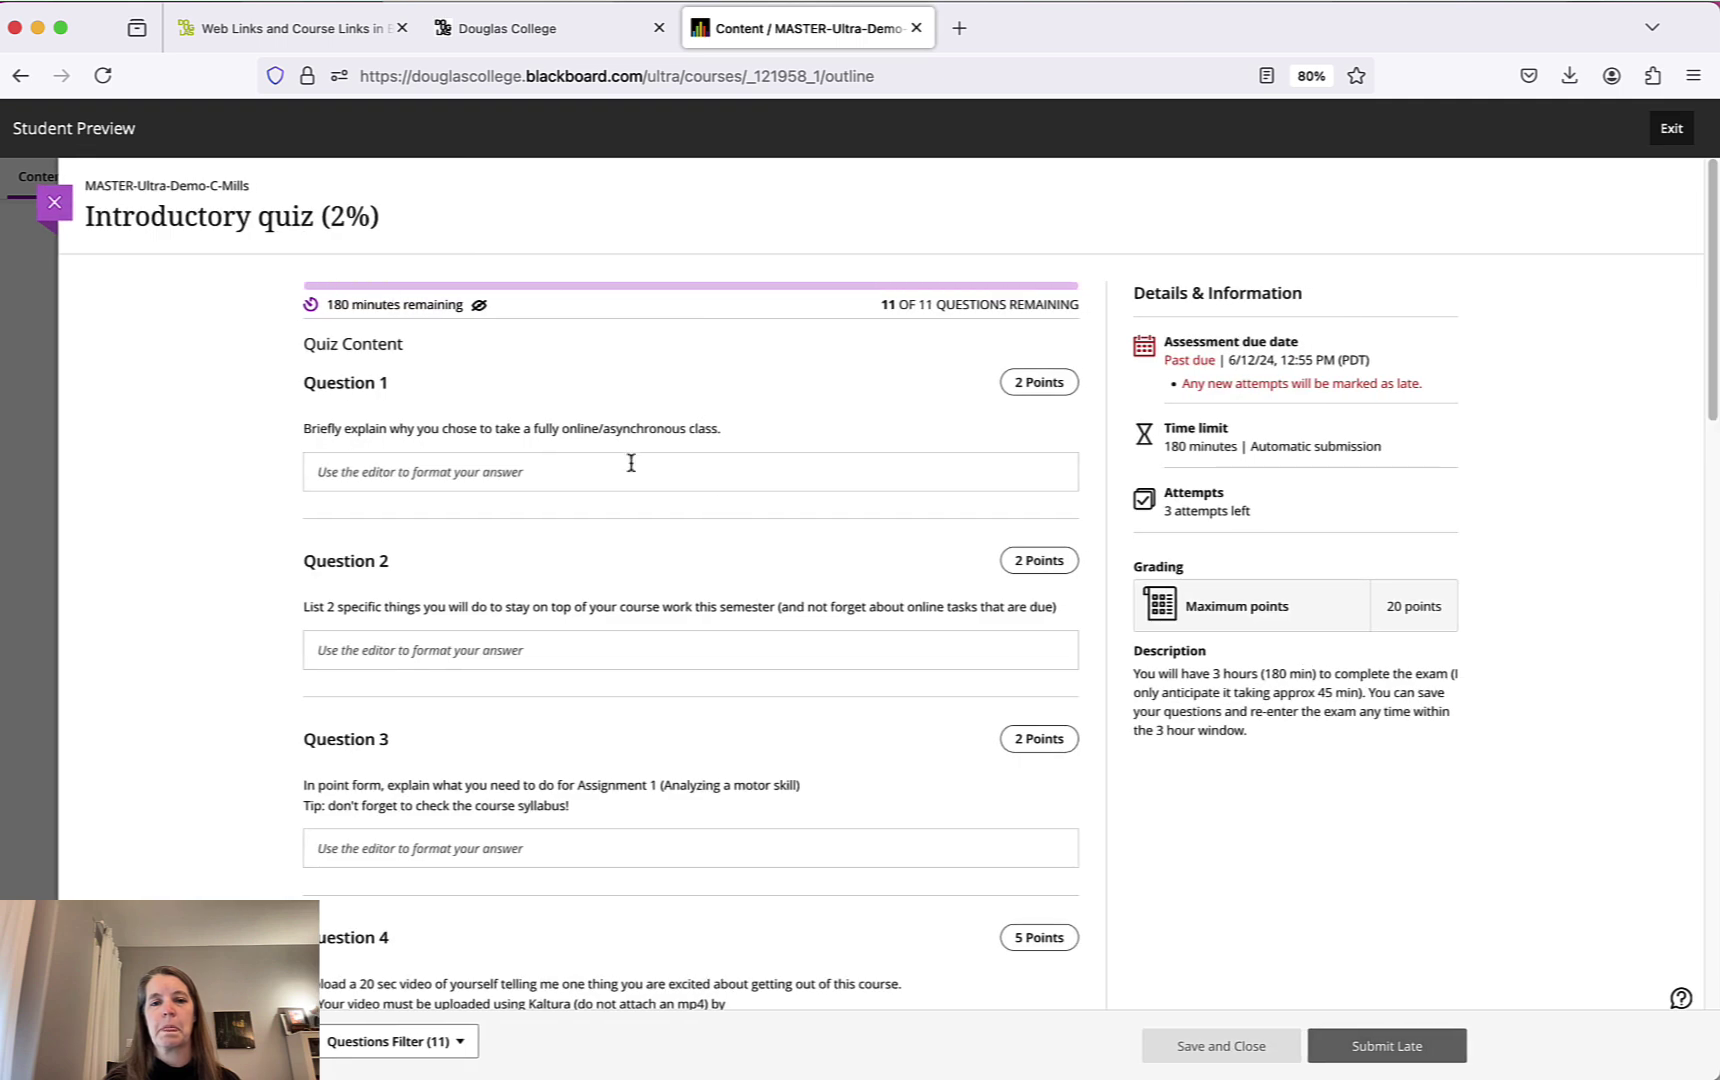
Answer Questions 1 and 2 of the quiz with "asdf".
click(695, 474)
text(asdf)
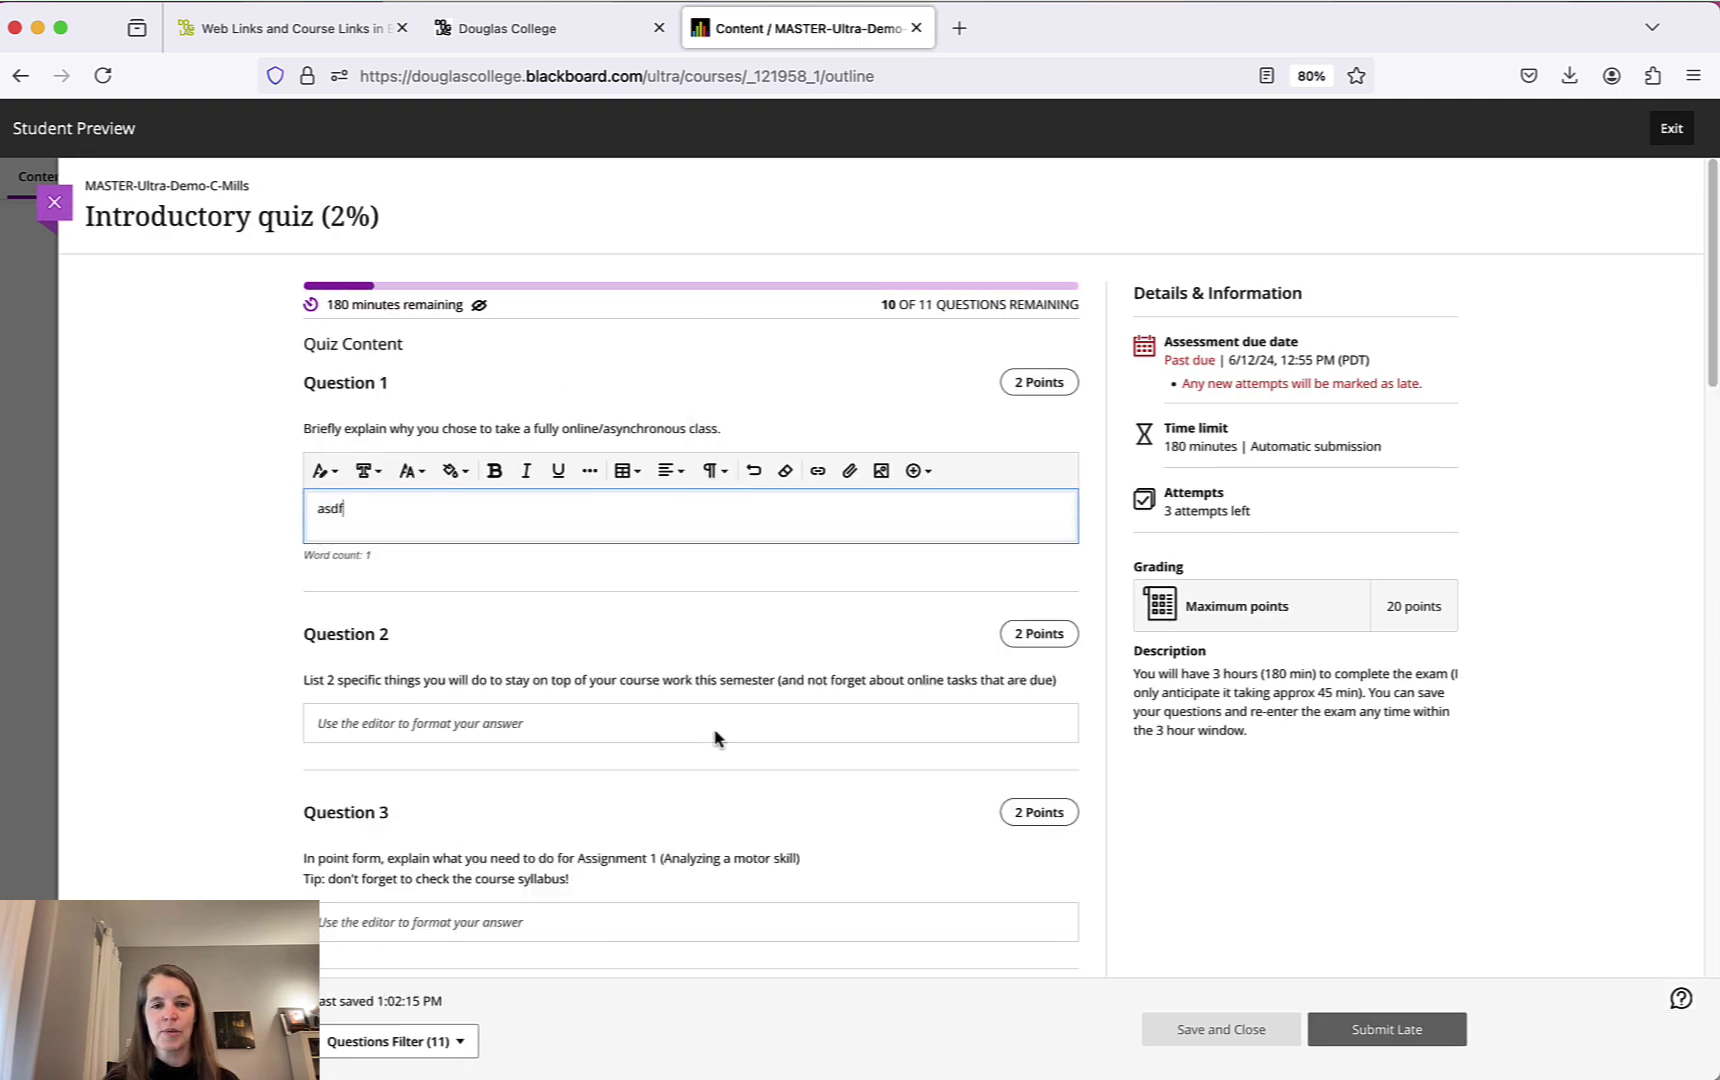
click(716, 734)
text(asdf)
click(1355, 877)
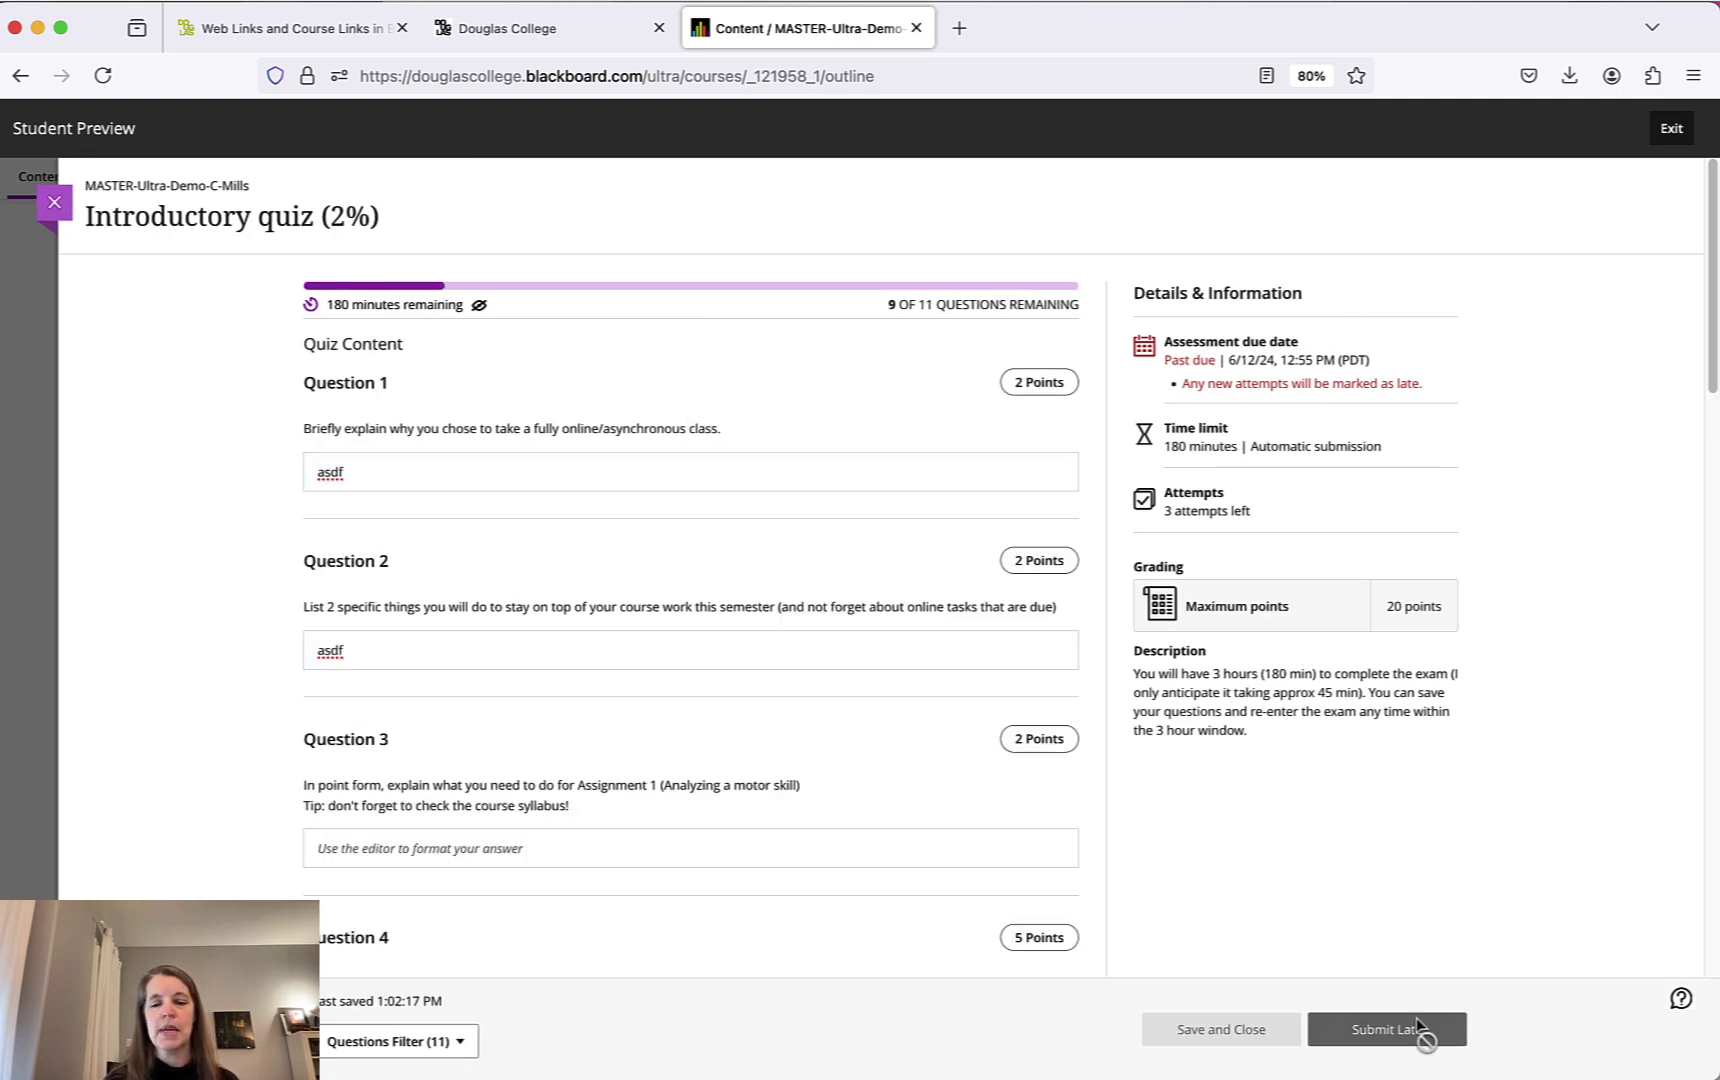
Submit the quiz late with the other questions unanswered and close its details.
click(1405, 1035)
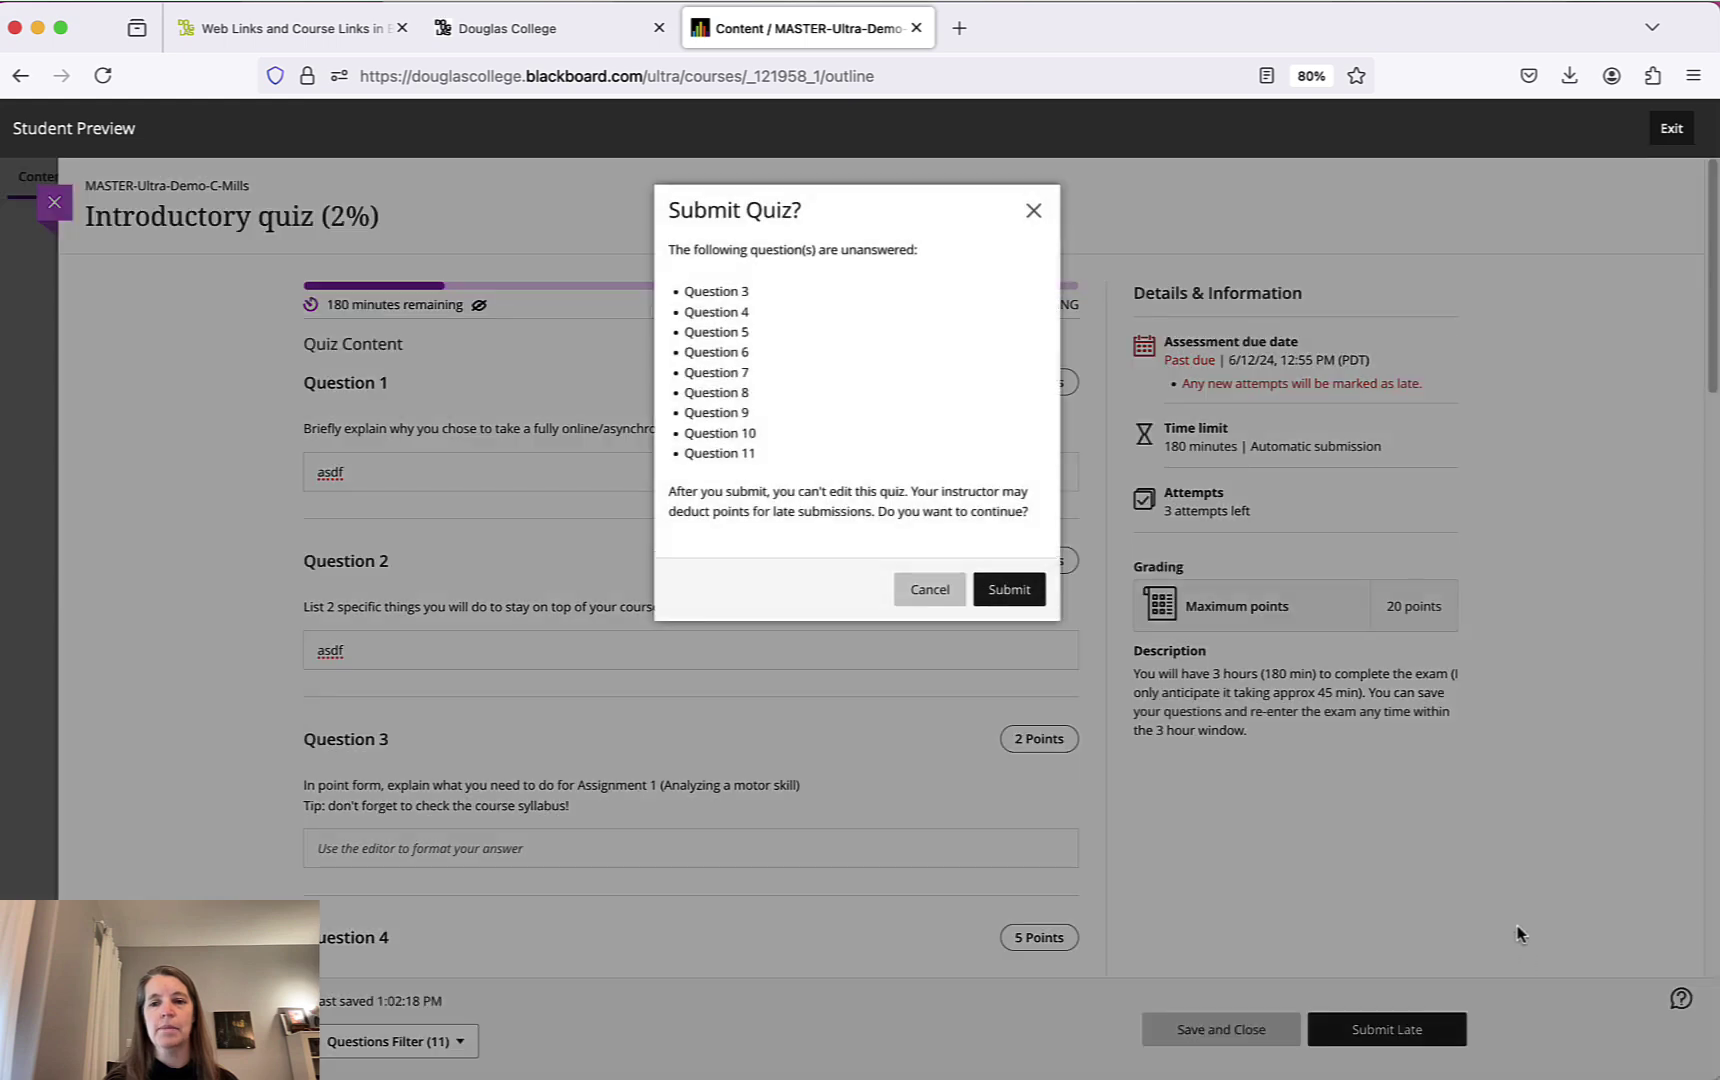
click(1031, 595)
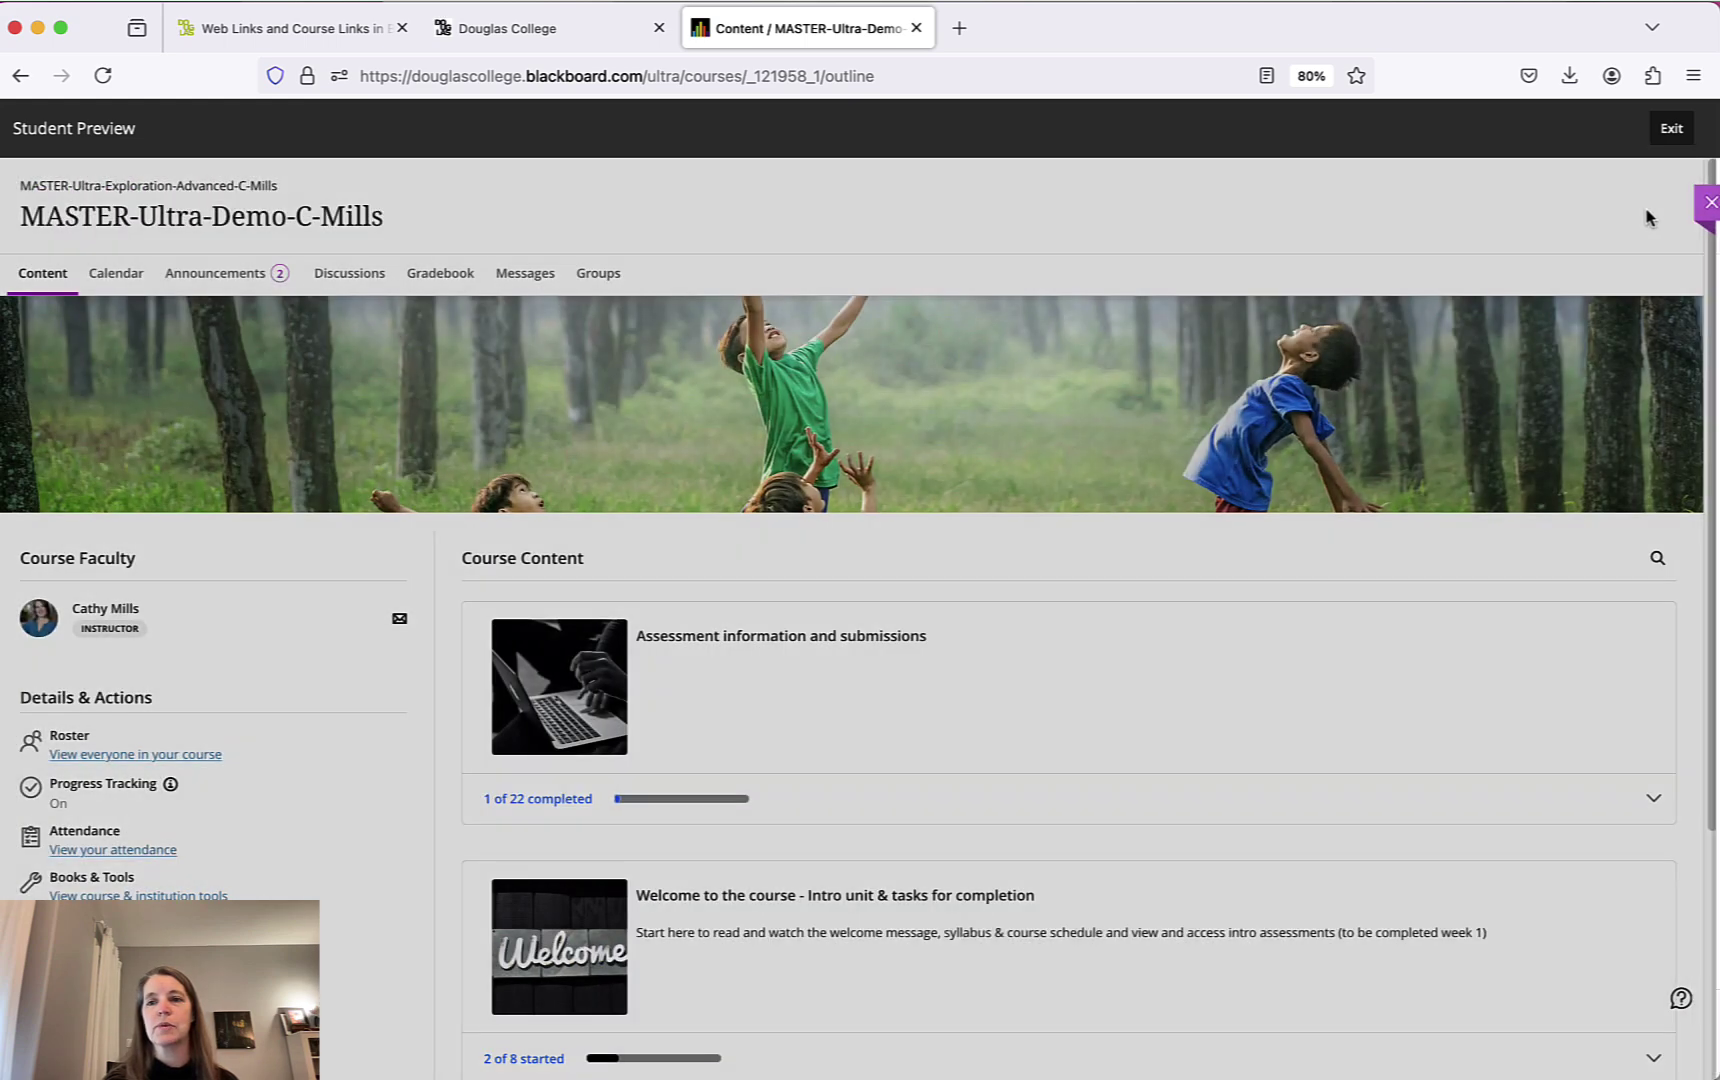
click(1340, 203)
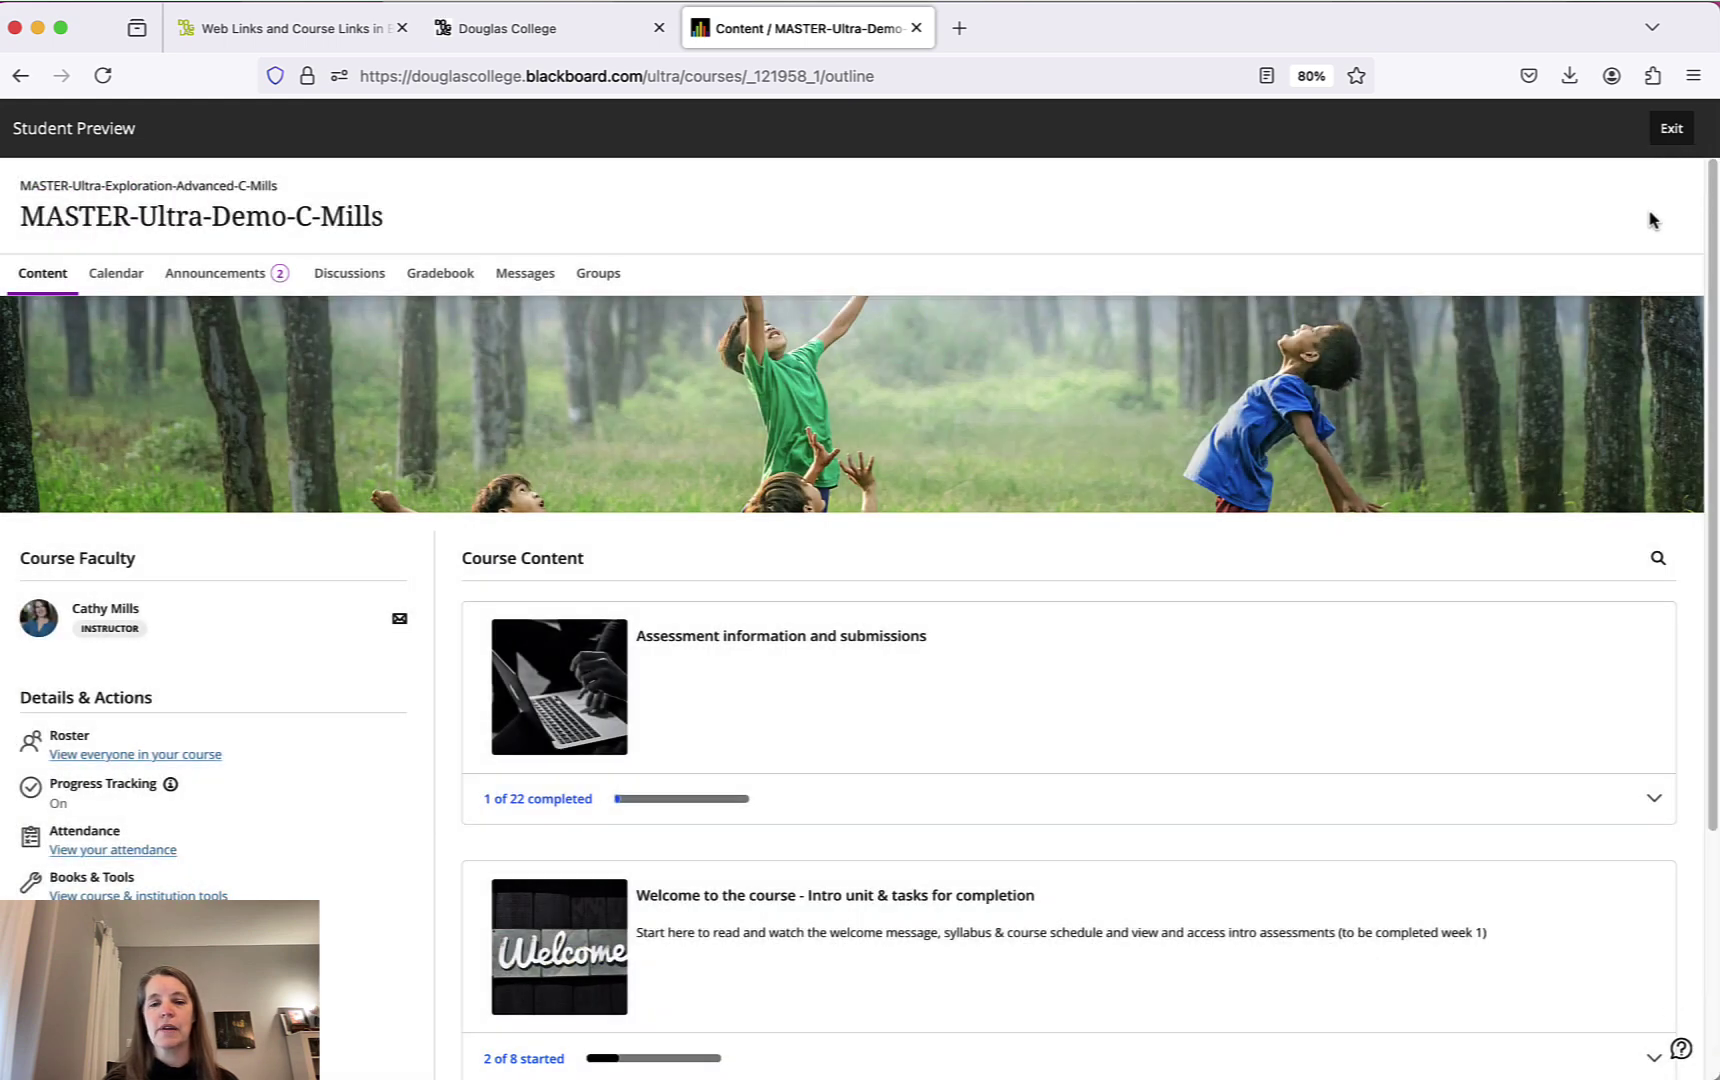
Exit the student preview, saving the preview user.
click(1672, 130)
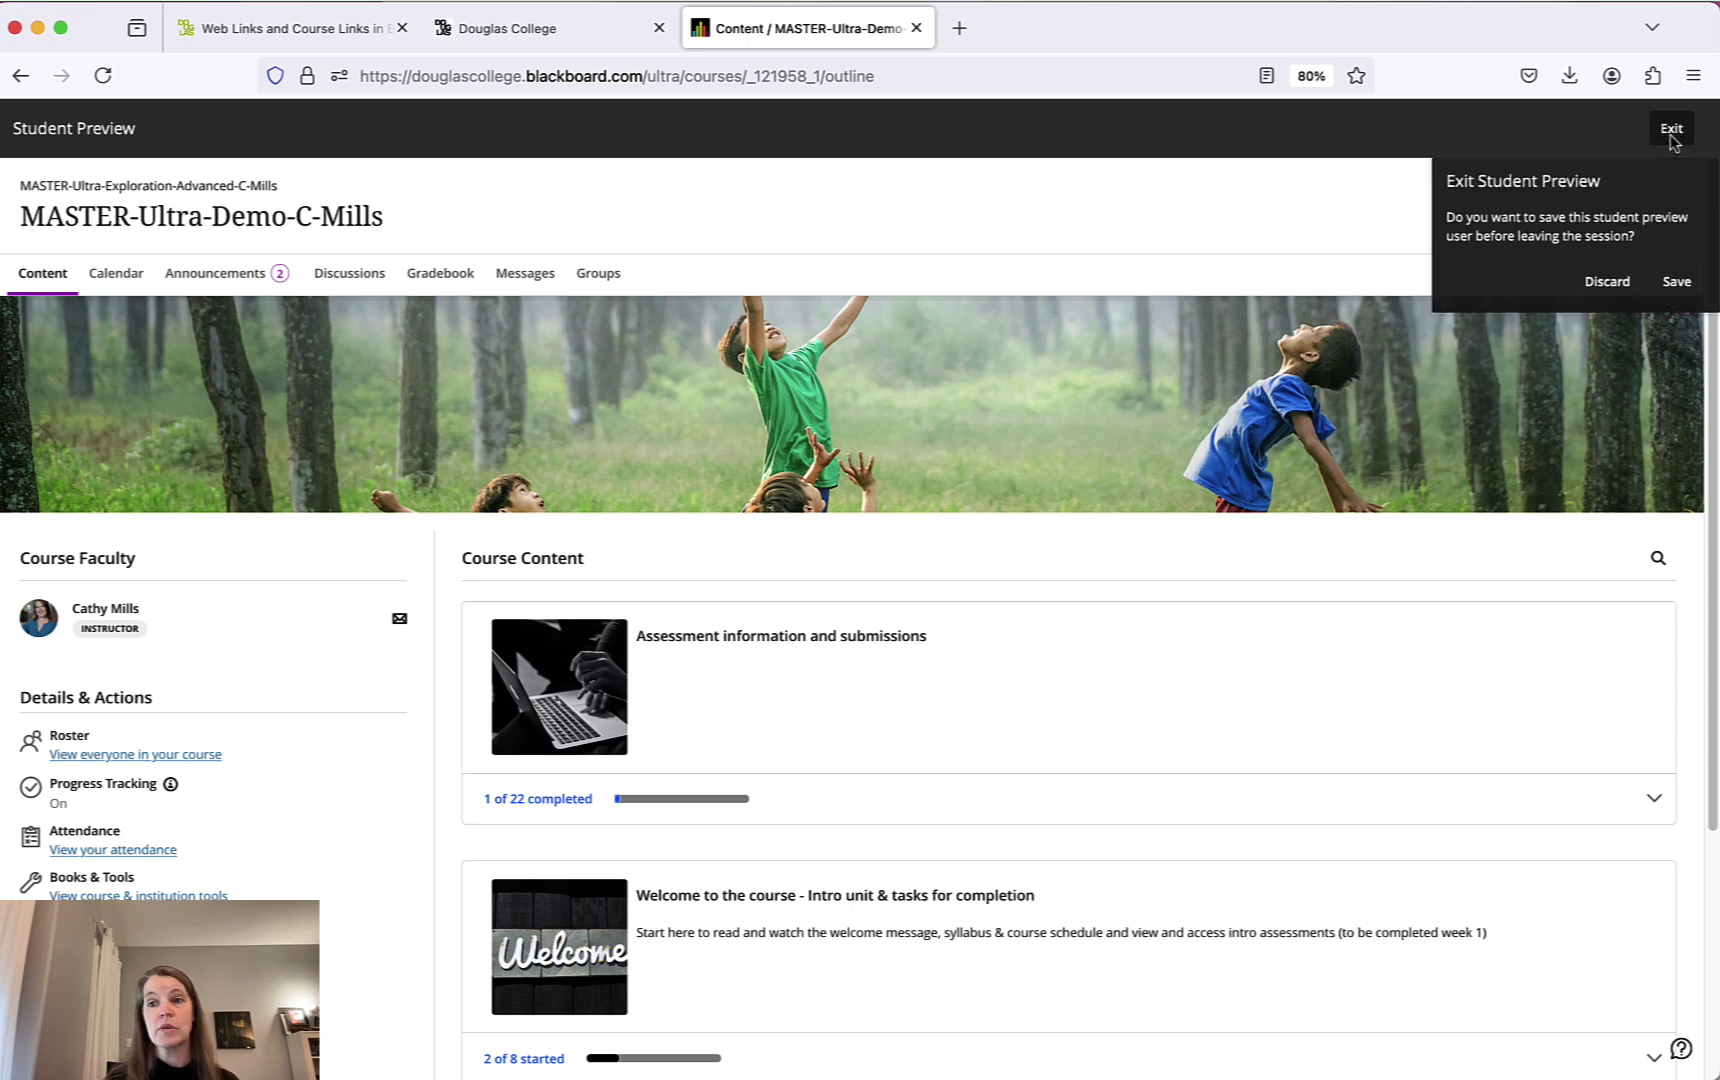
click(1677, 283)
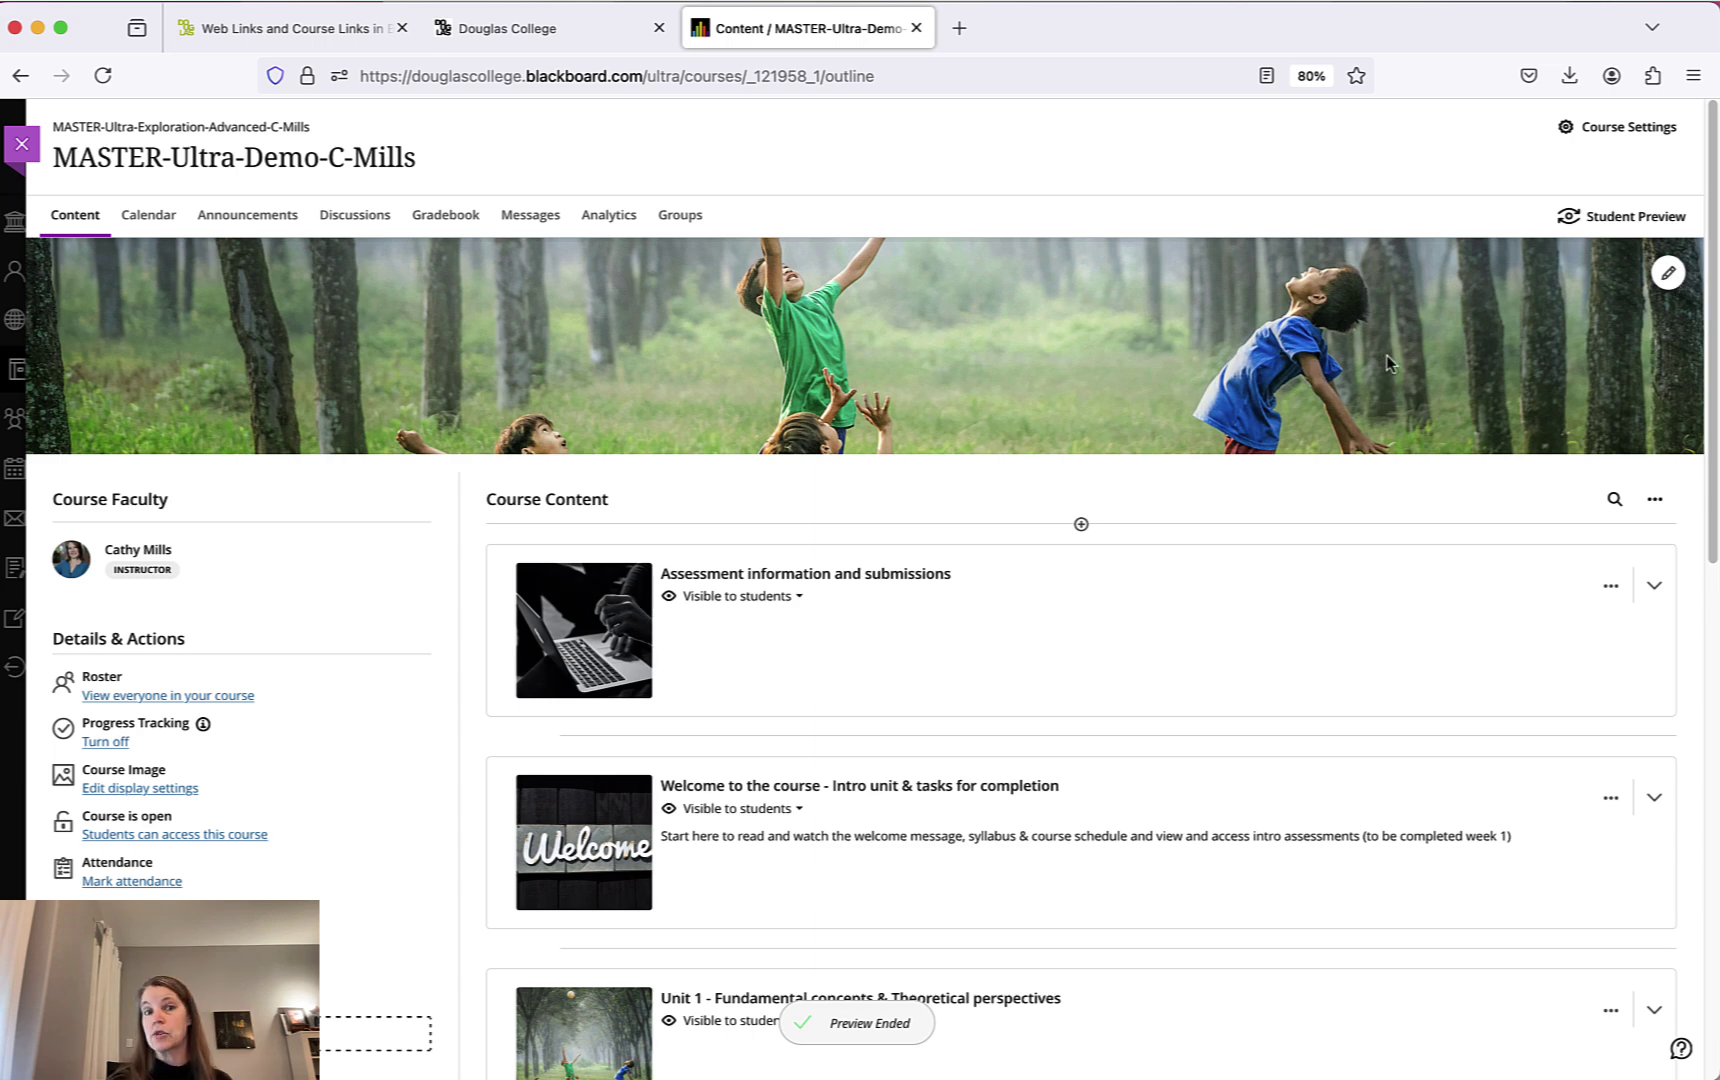
Open the preview user's Introductory quiz (2%) submission for grading from the Gradebook's gradable items.
click(458, 222)
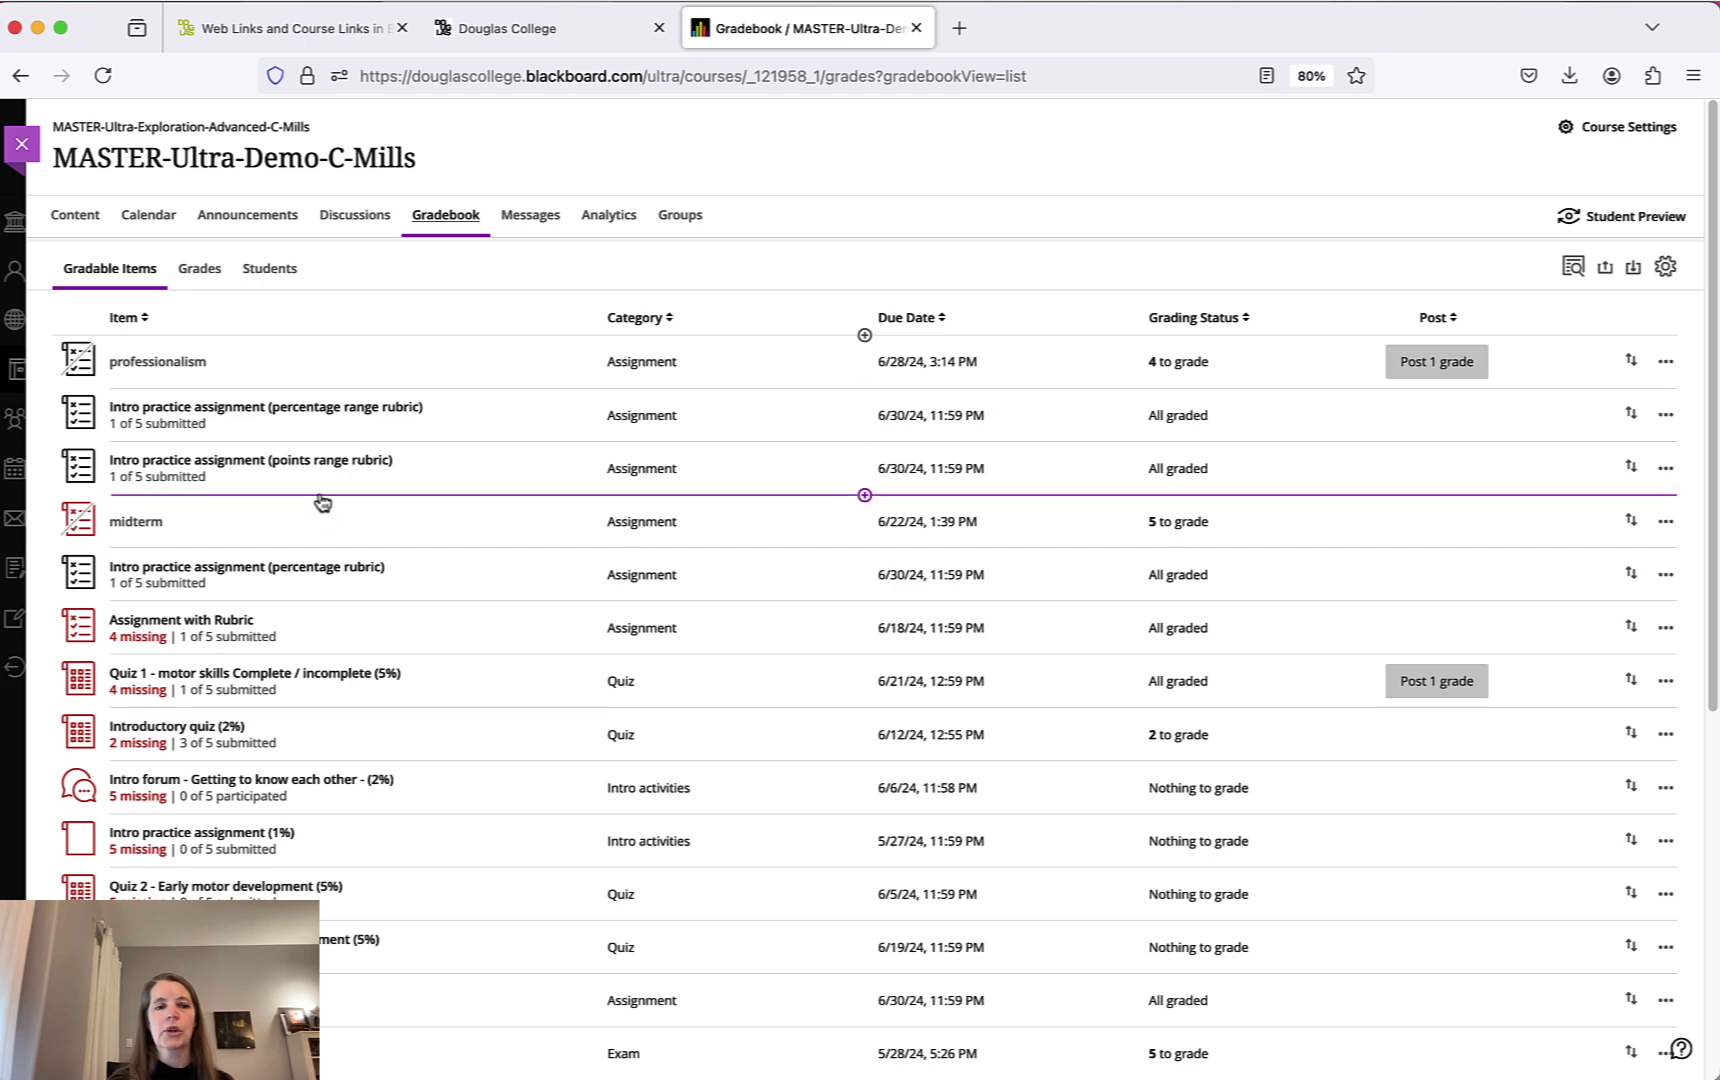
scroll(318, 512, down, 1)
scroll(318, 517, down, 5)
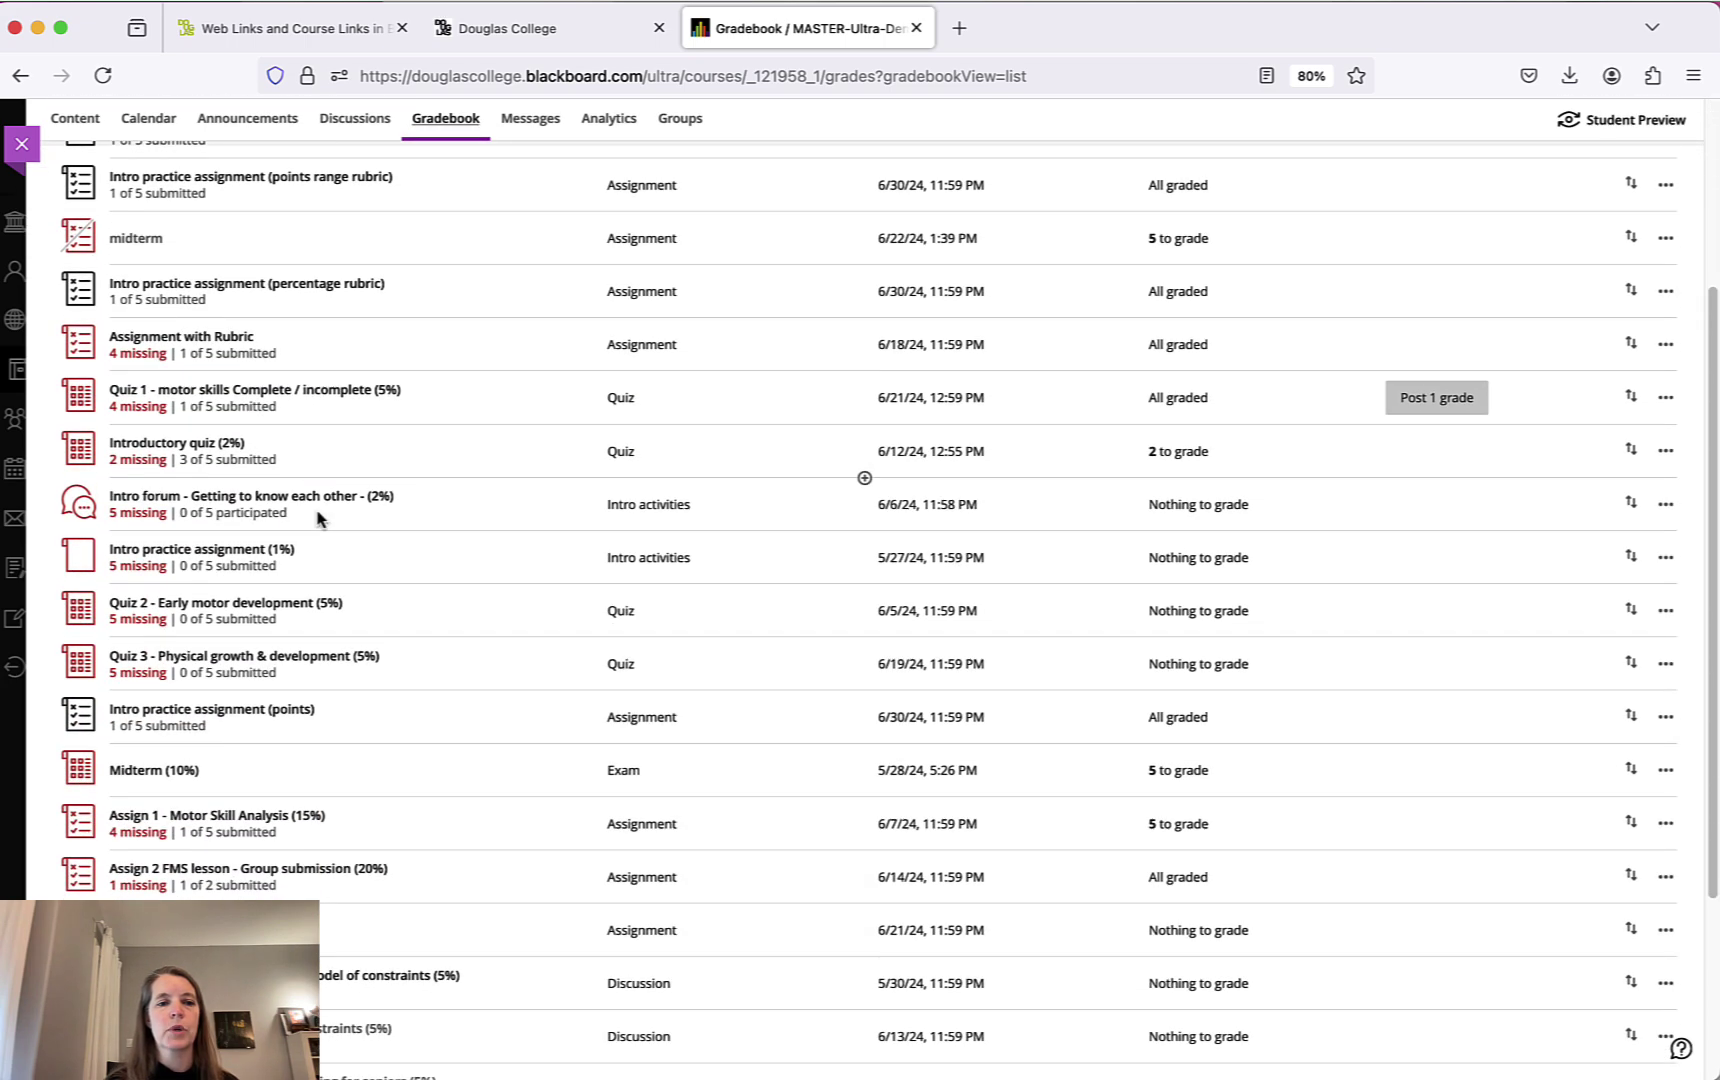
click(1203, 458)
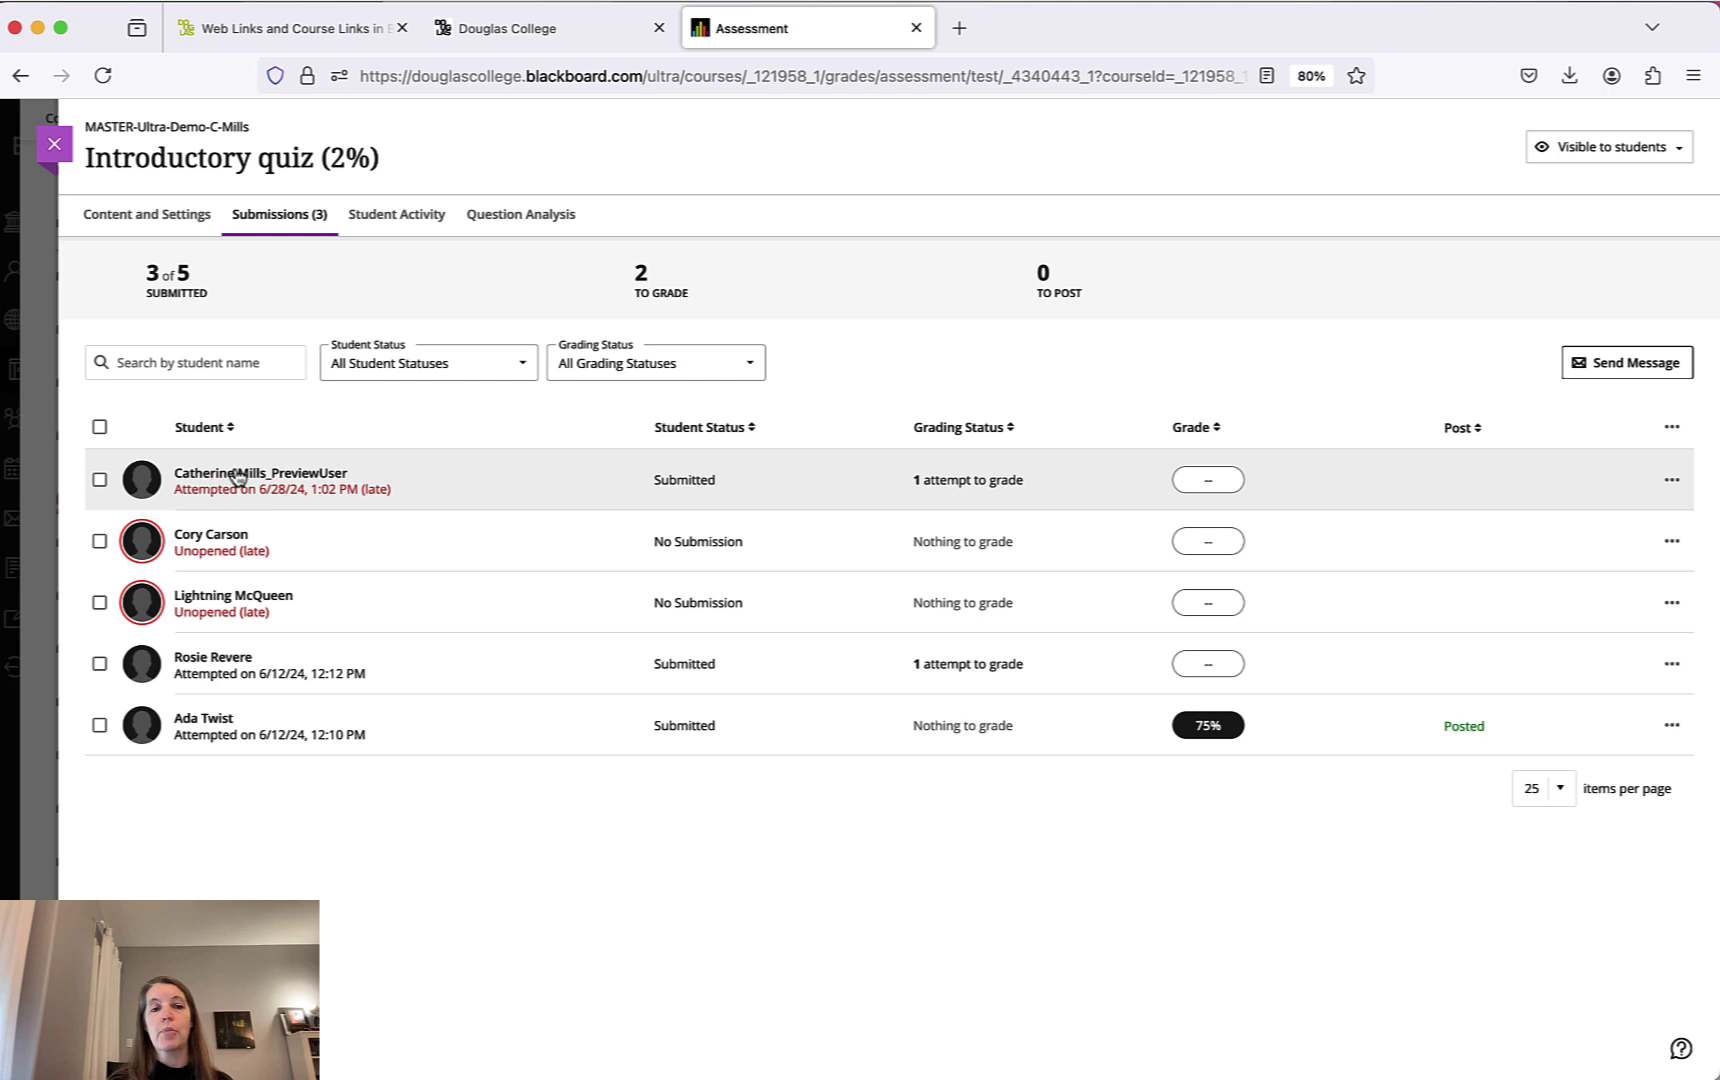
click(1045, 503)
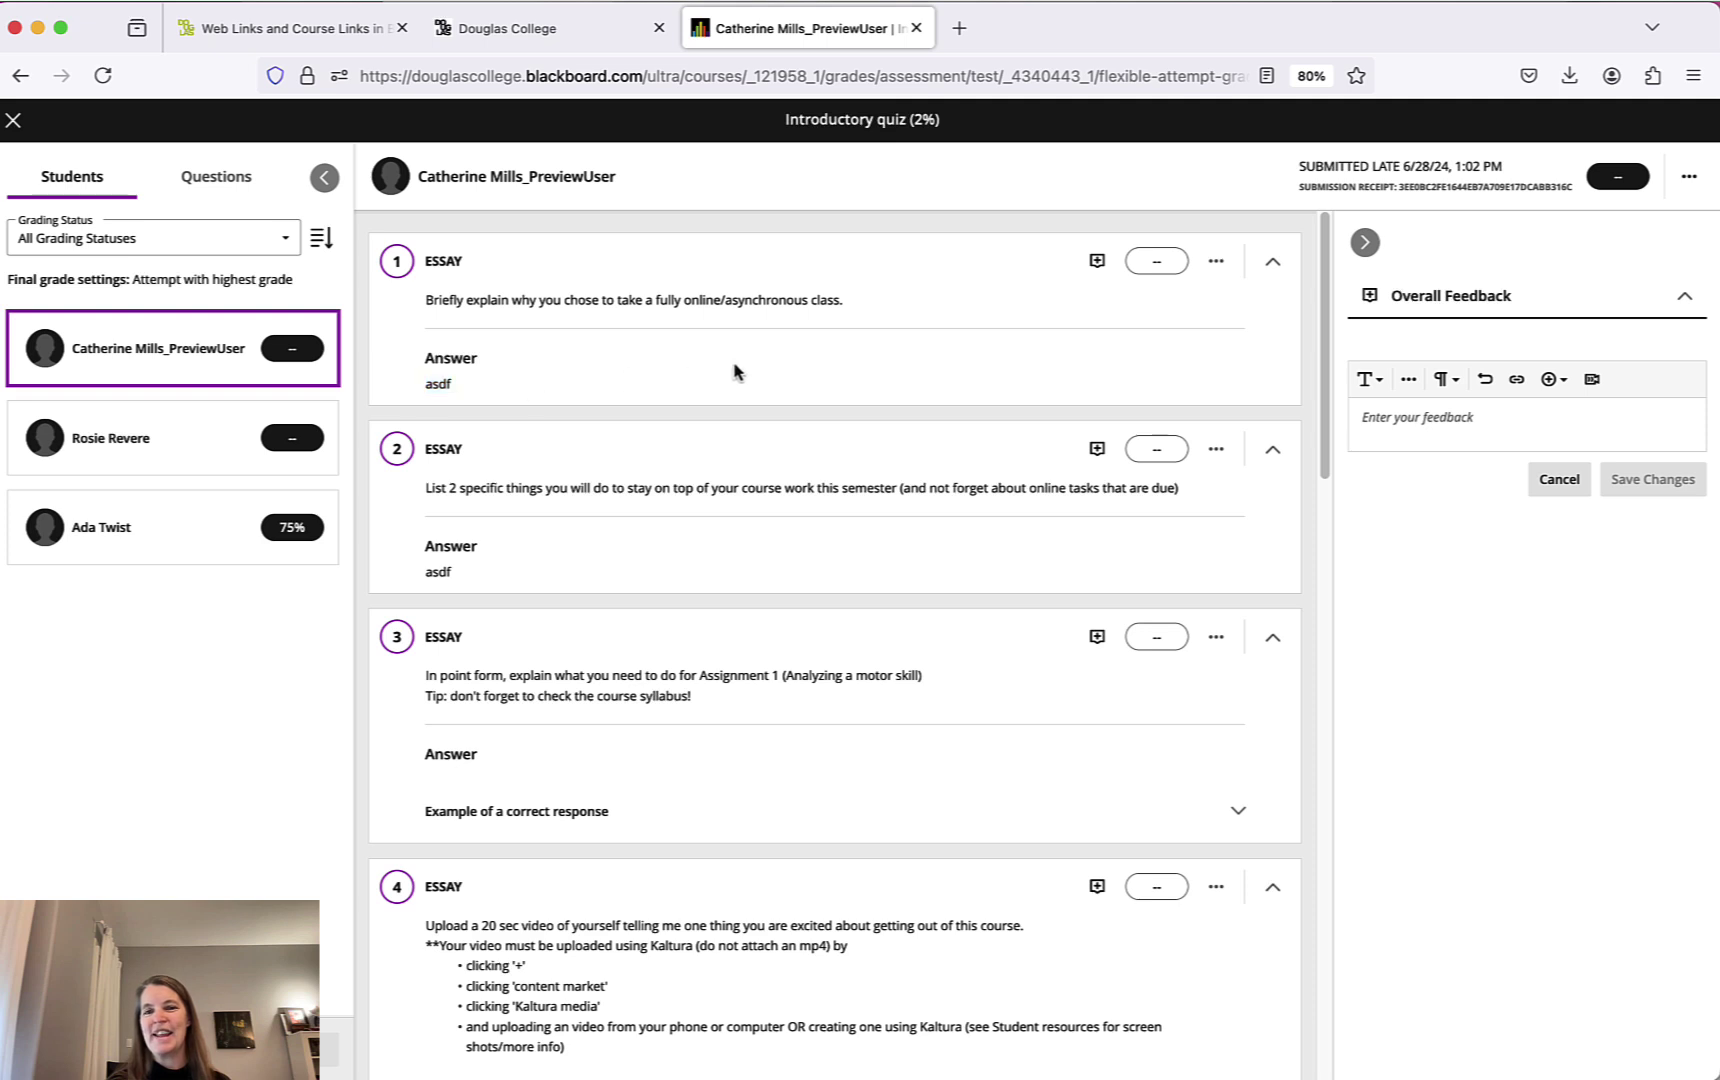
Grade the preview user's Question 1 answer with 0 out of 2 points.
click(1171, 262)
key(Return)
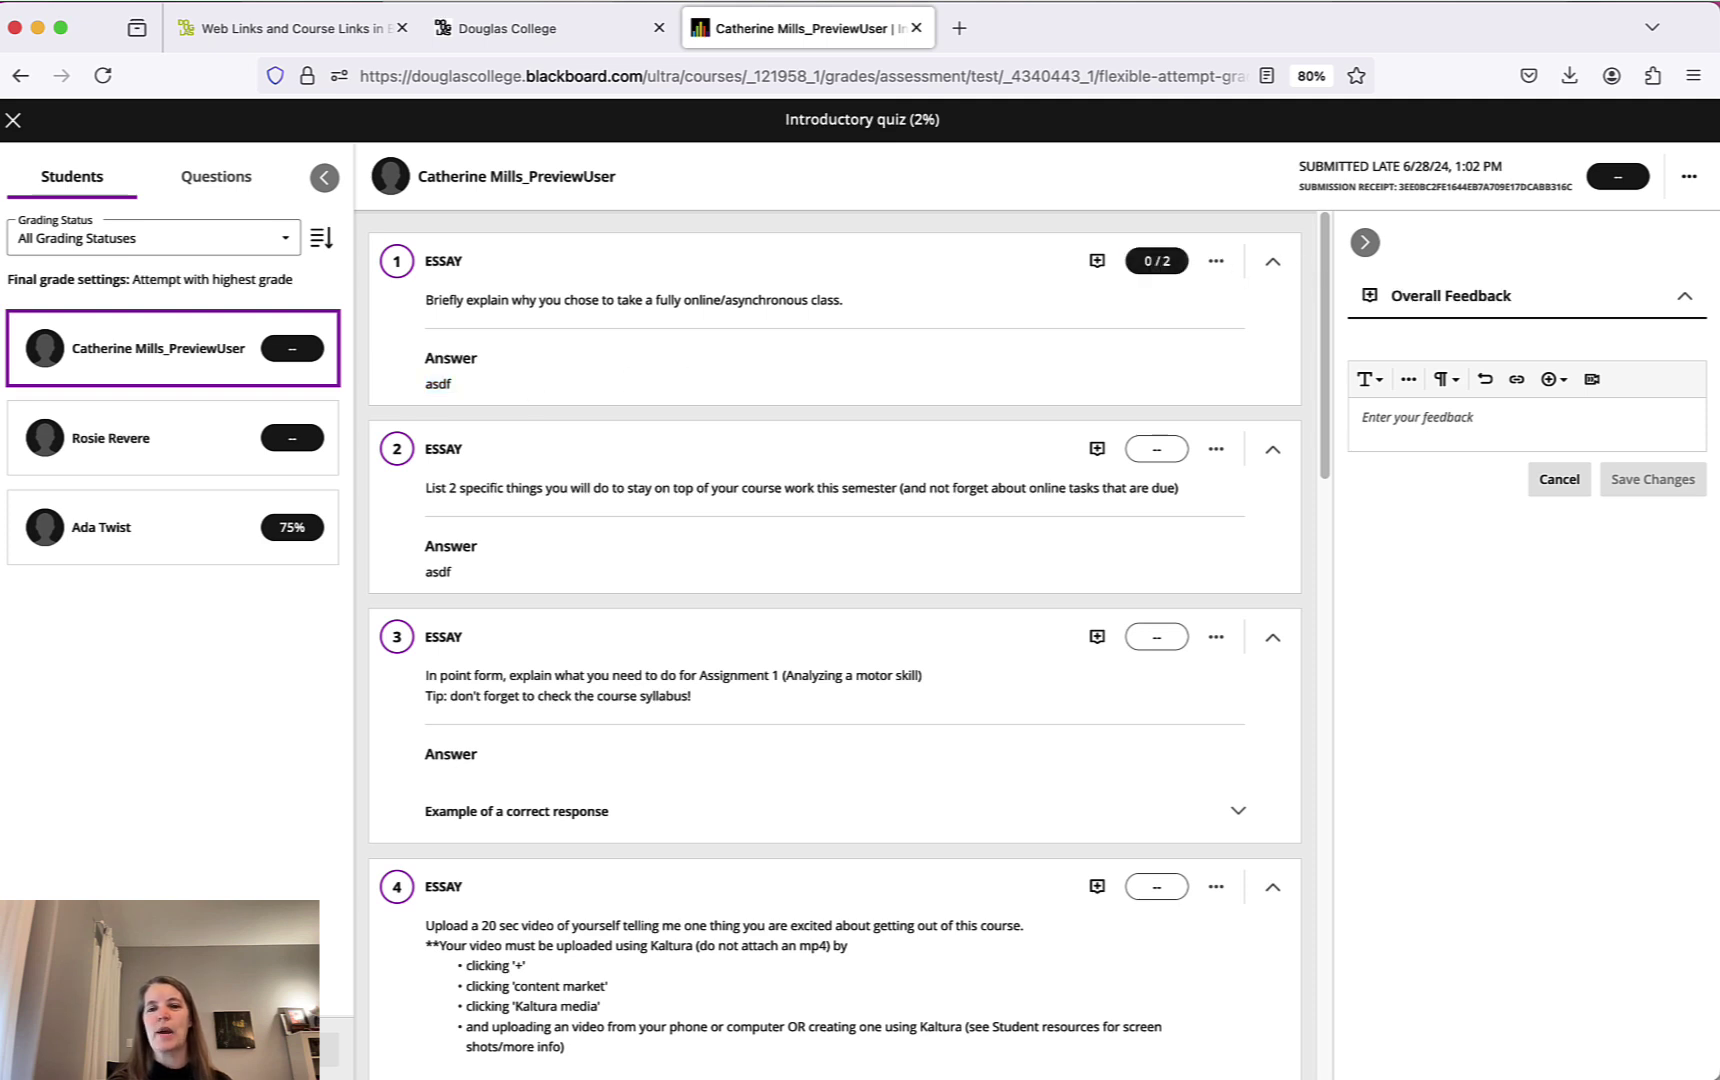
Grade the preview user's Question 2 answer with 0 out of 2 points.
click(1157, 449)
key(Return)
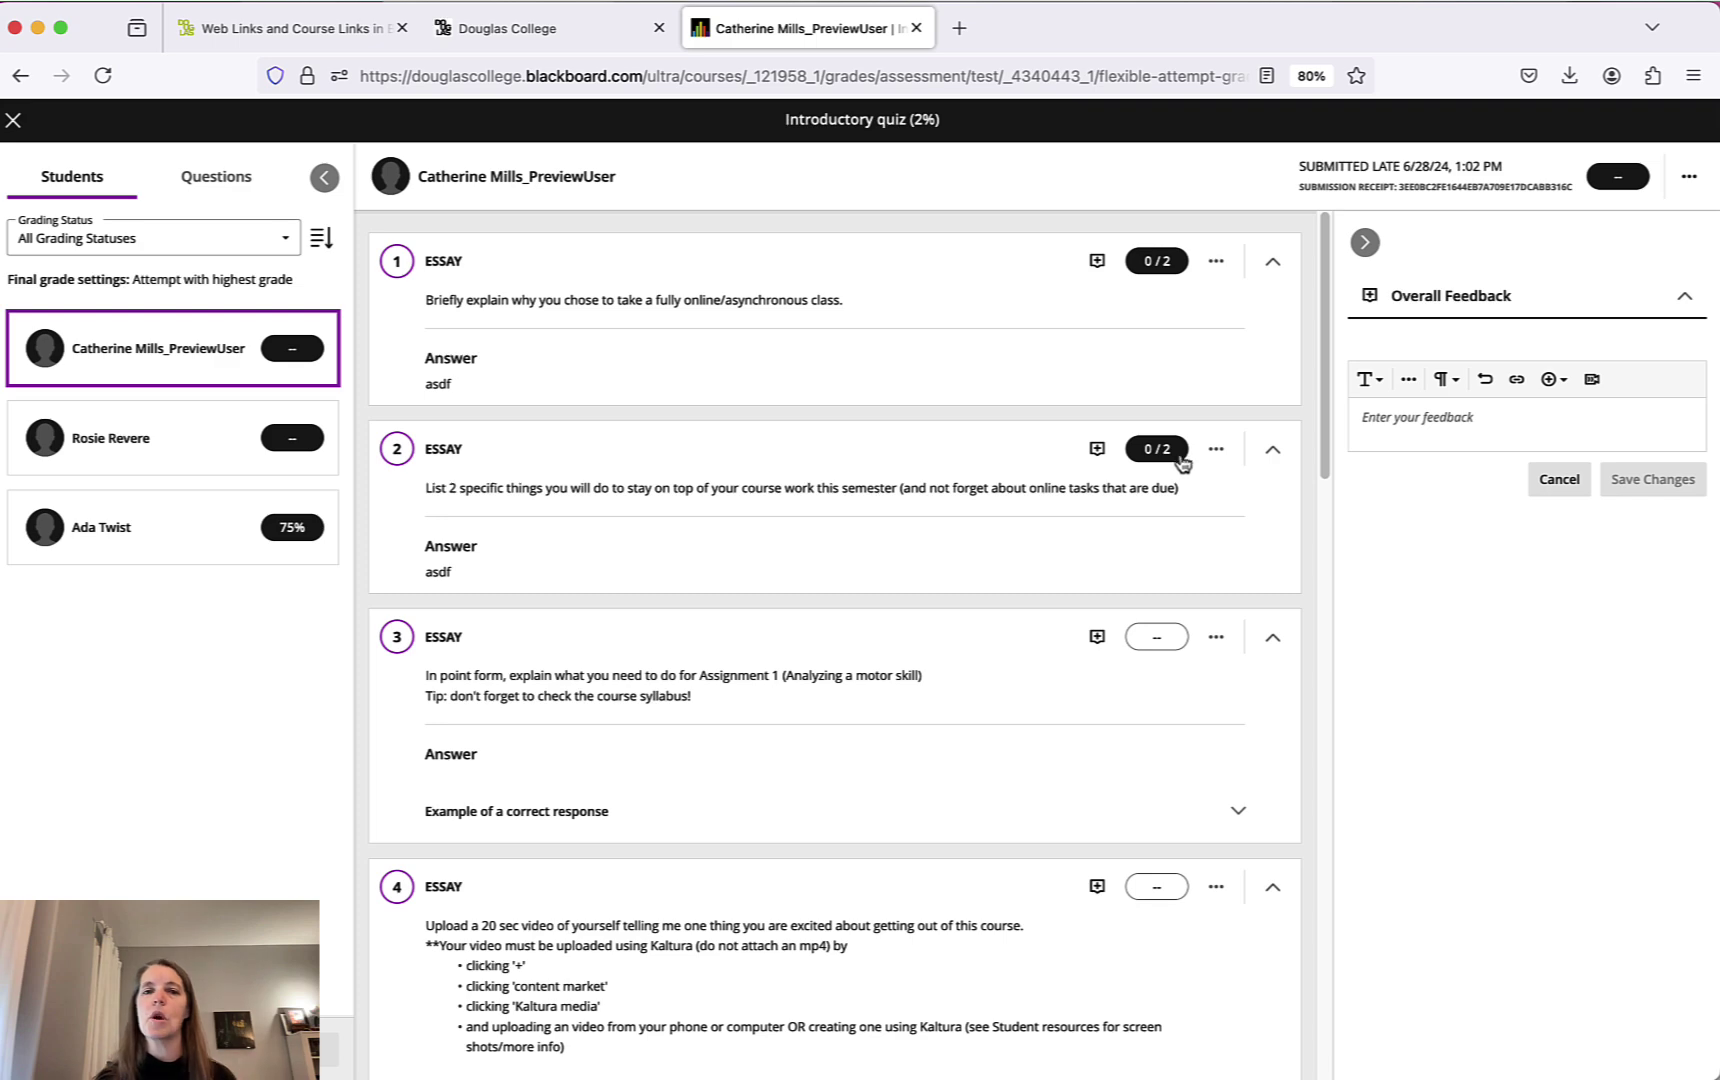
Close the submission and the Introductory quiz (2%), and return to the course's Content page.
click(22, 128)
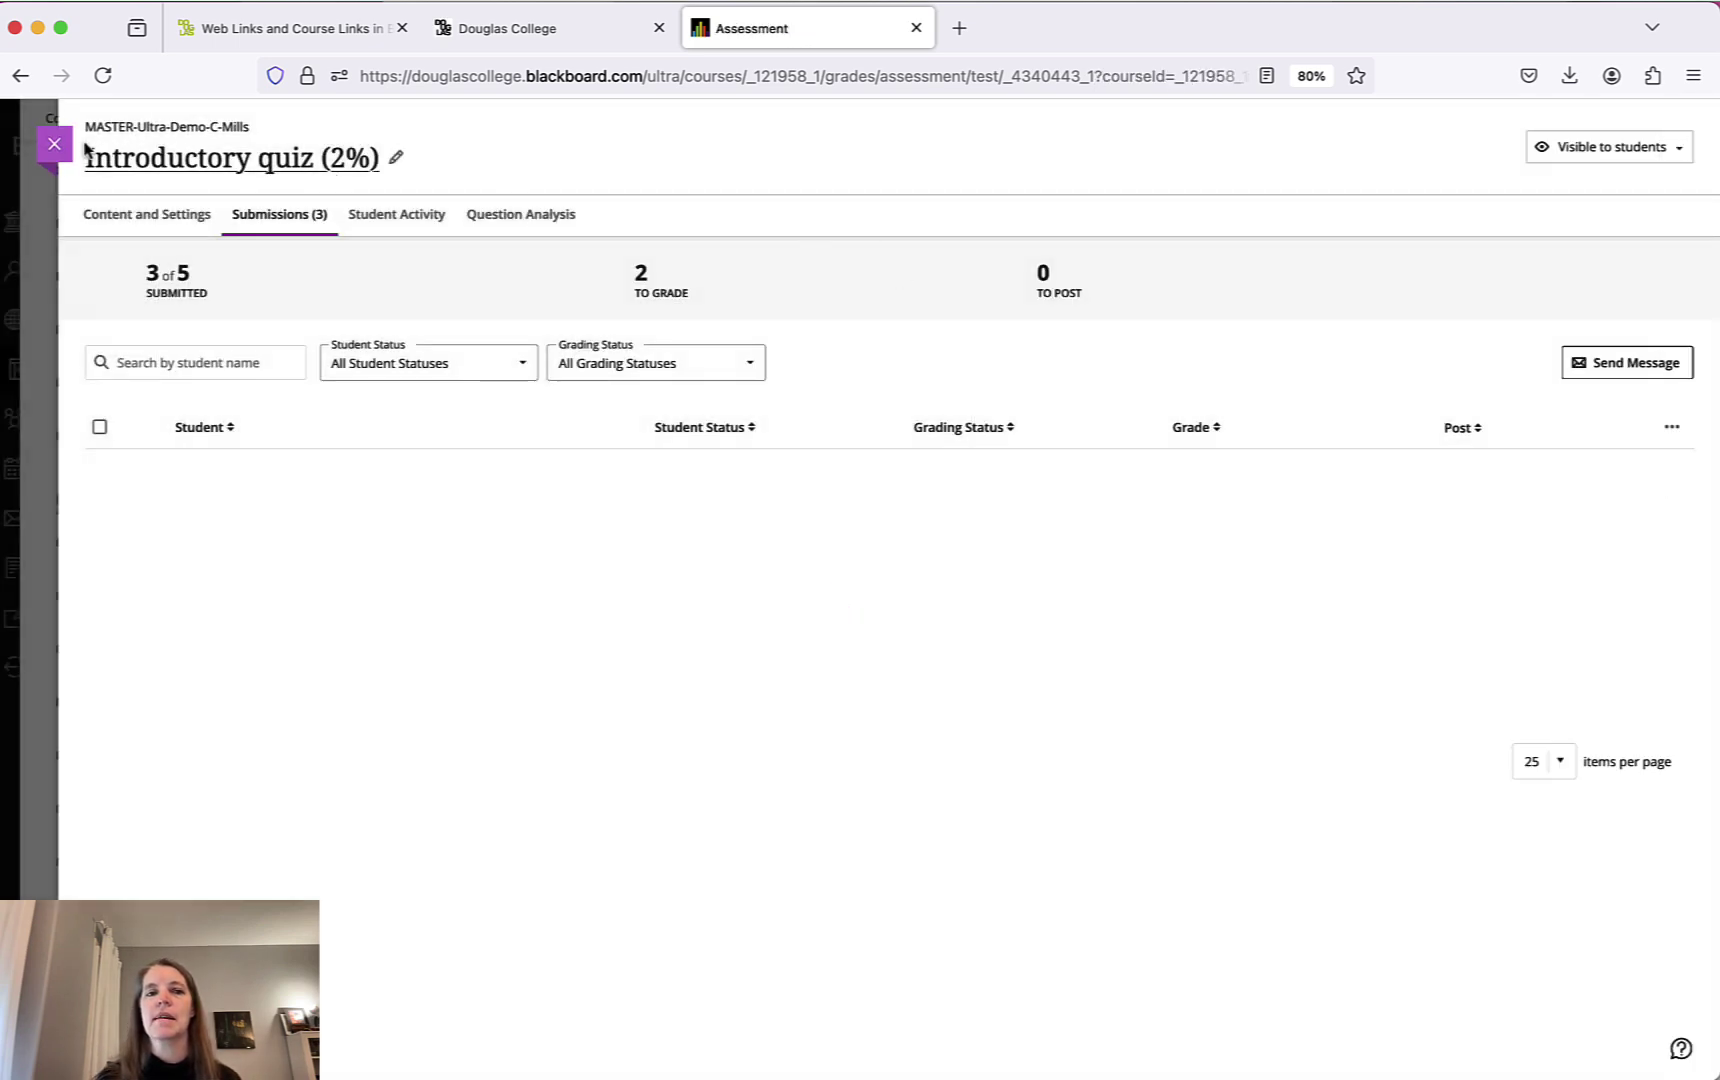
click(55, 145)
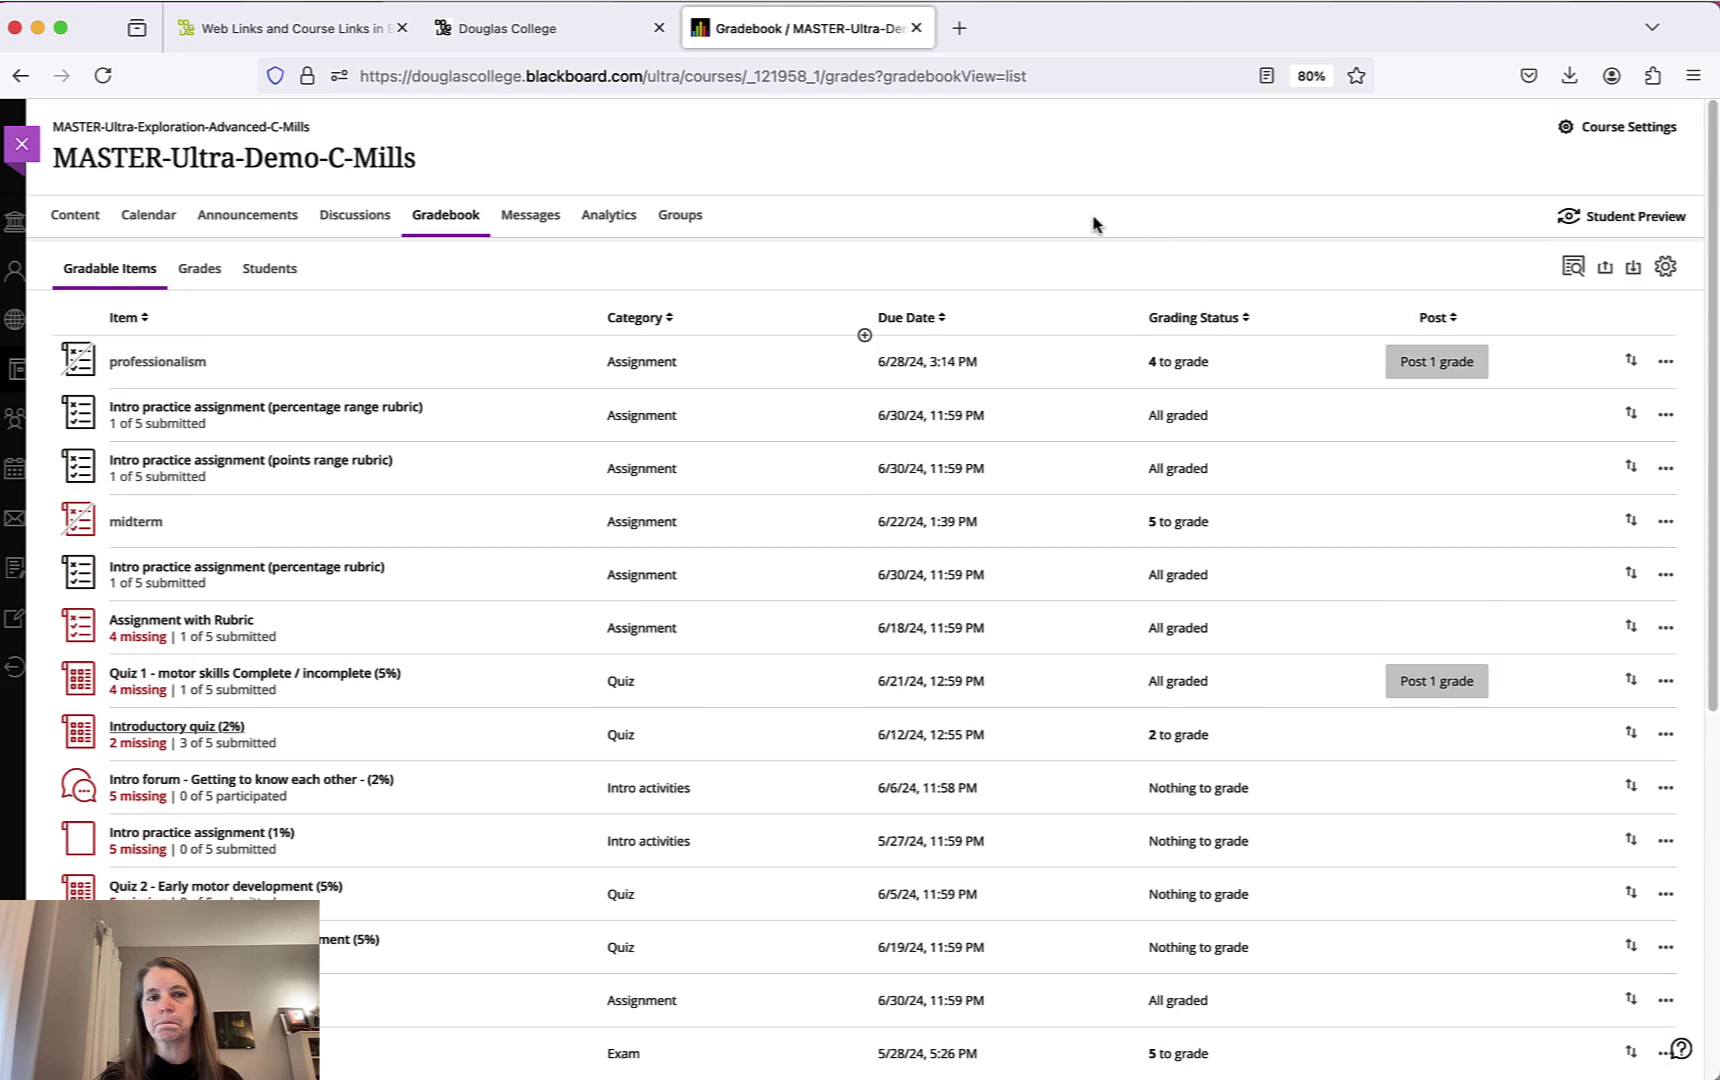
click(101, 218)
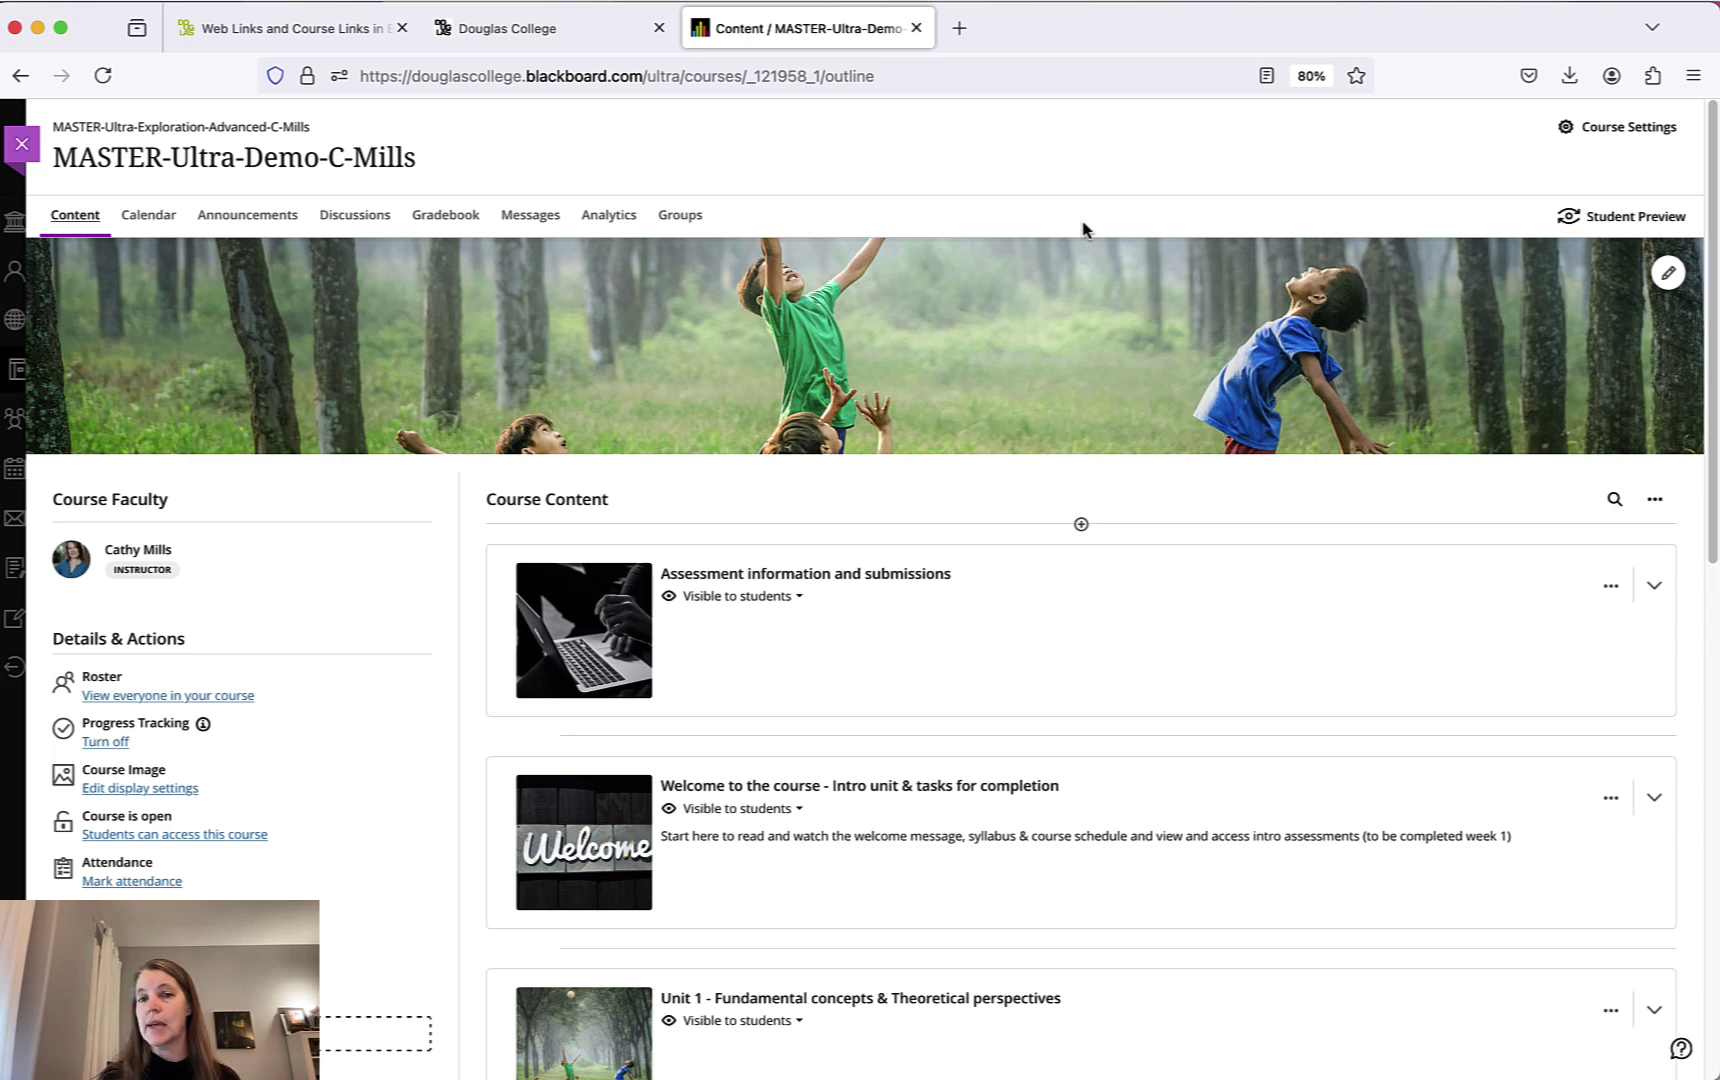
Open the browser's accessibility inspector and show the course page in responsive design mode as an iPhone 11 Pro iOS 14.6.
right_click(1090, 172)
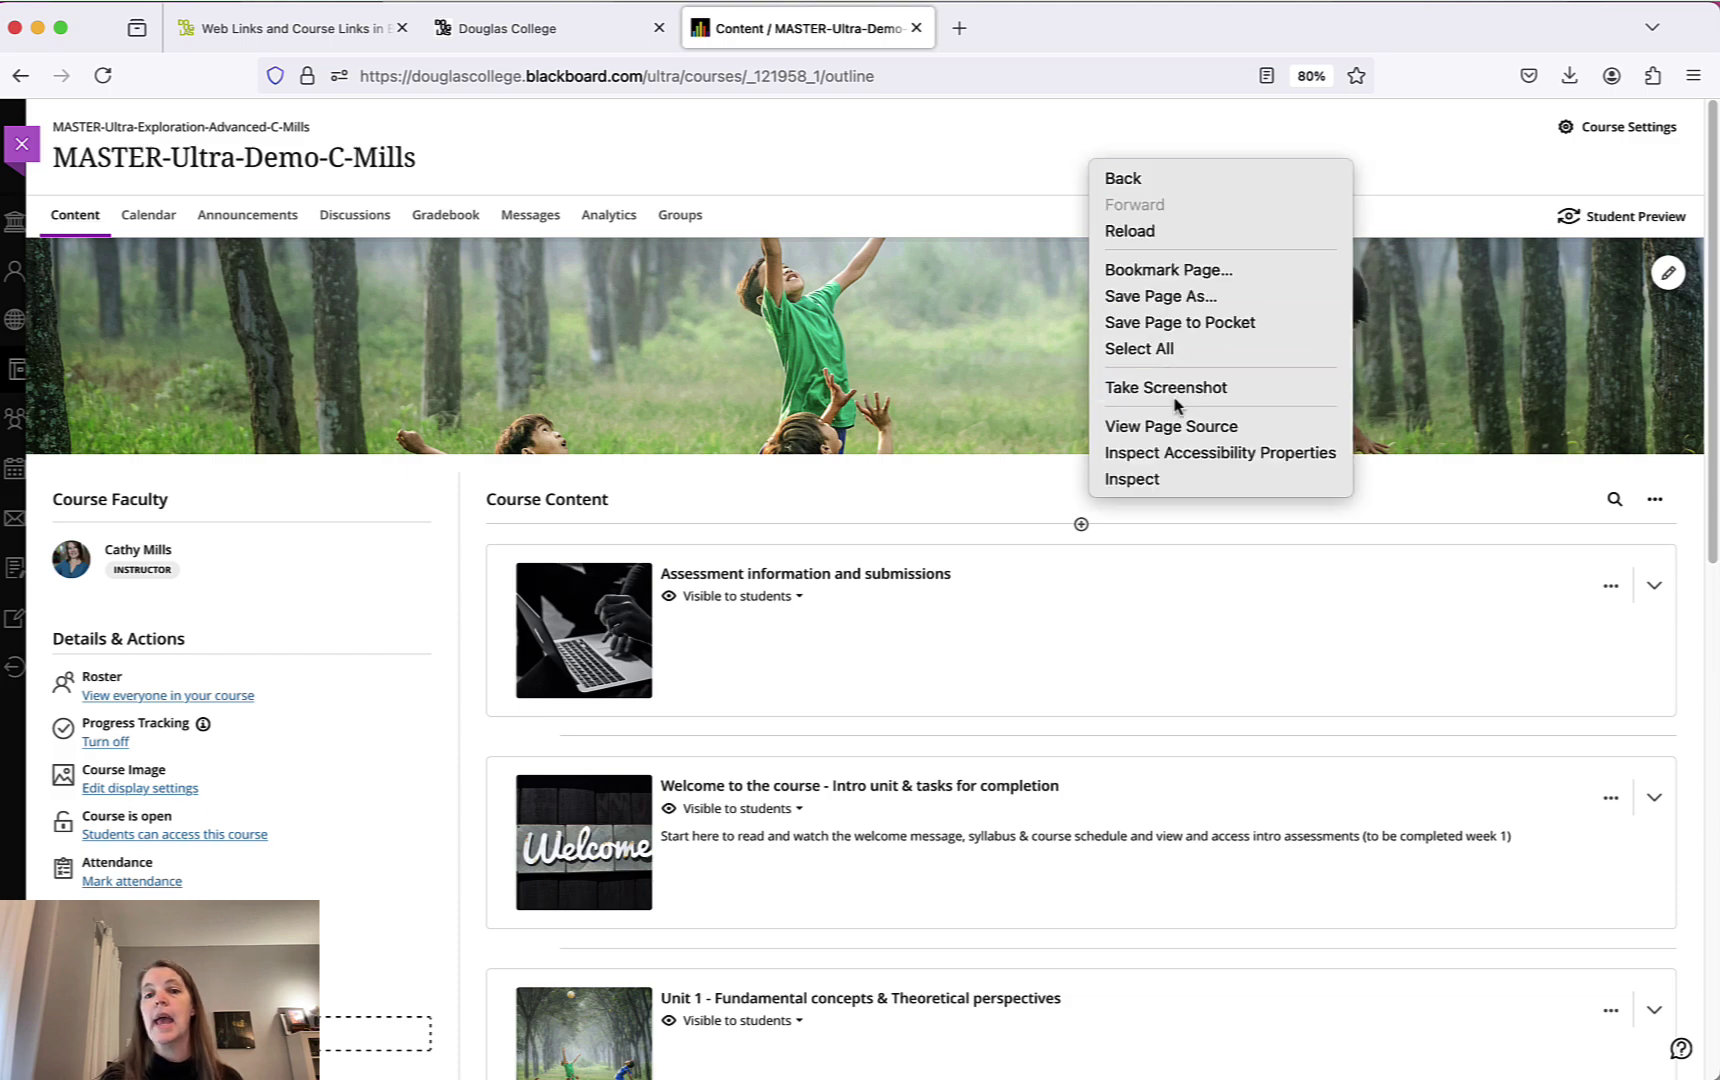
click(1190, 455)
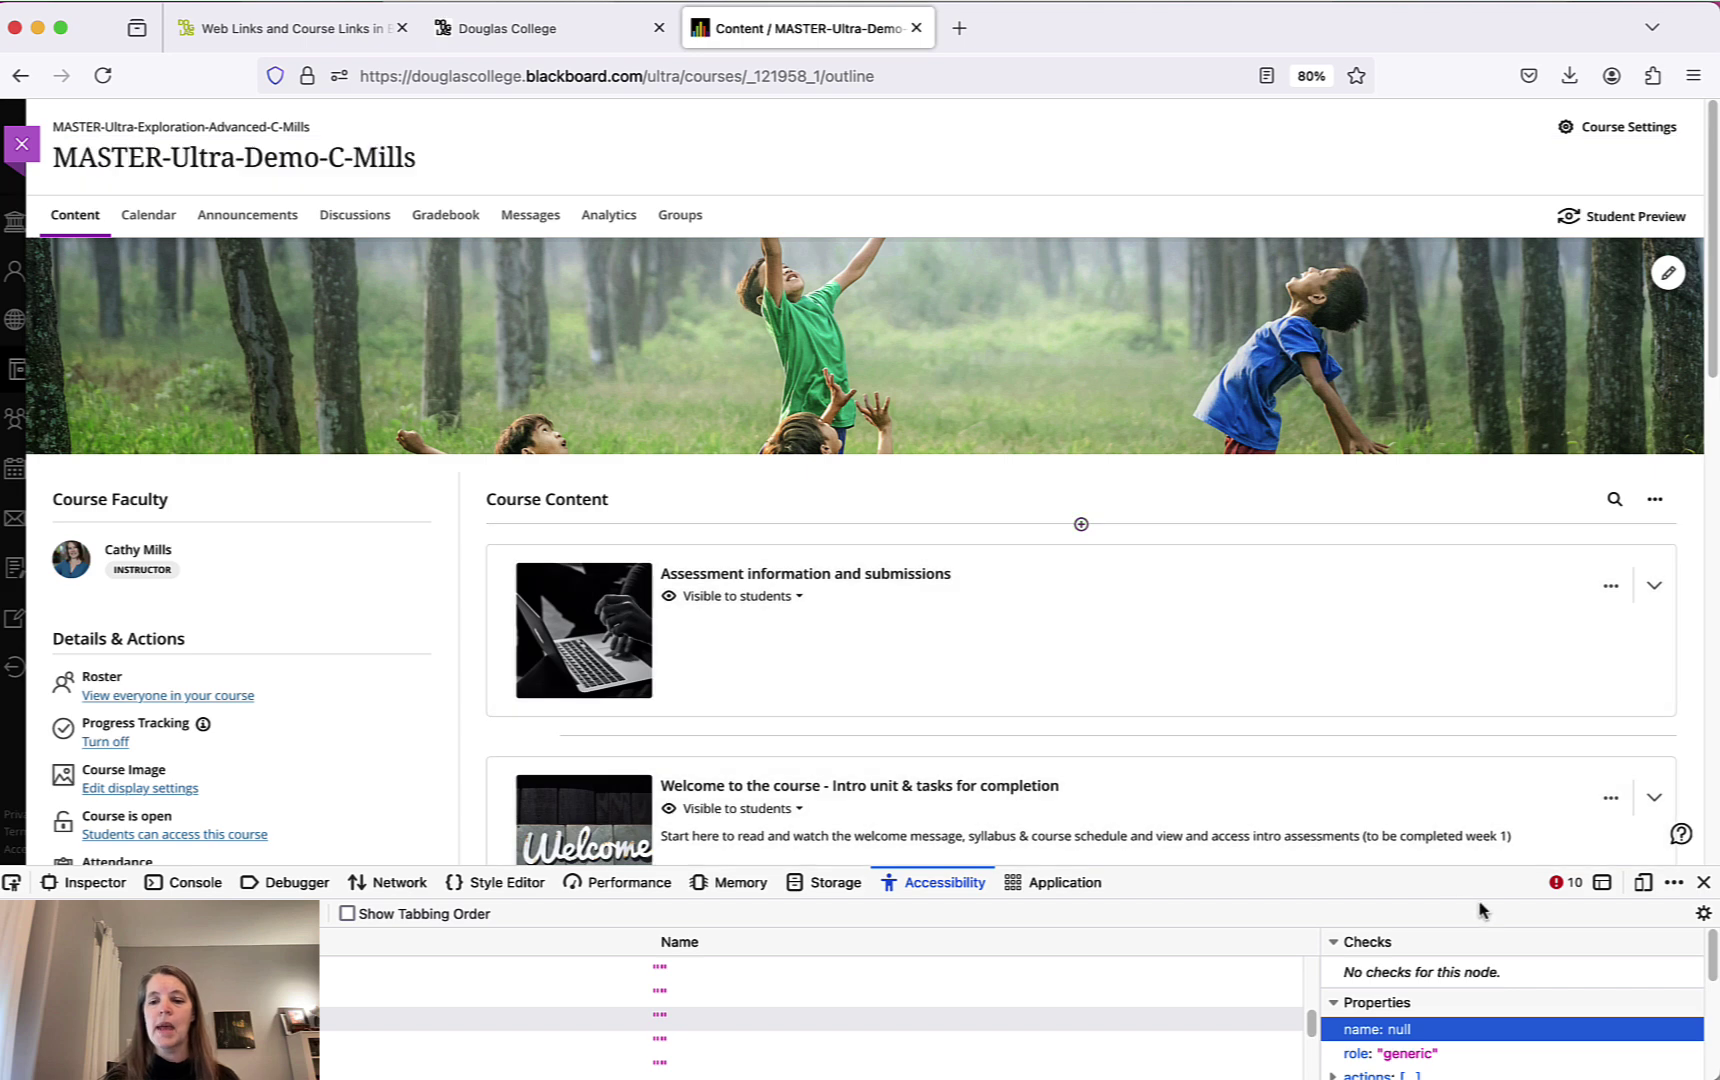
click(1642, 884)
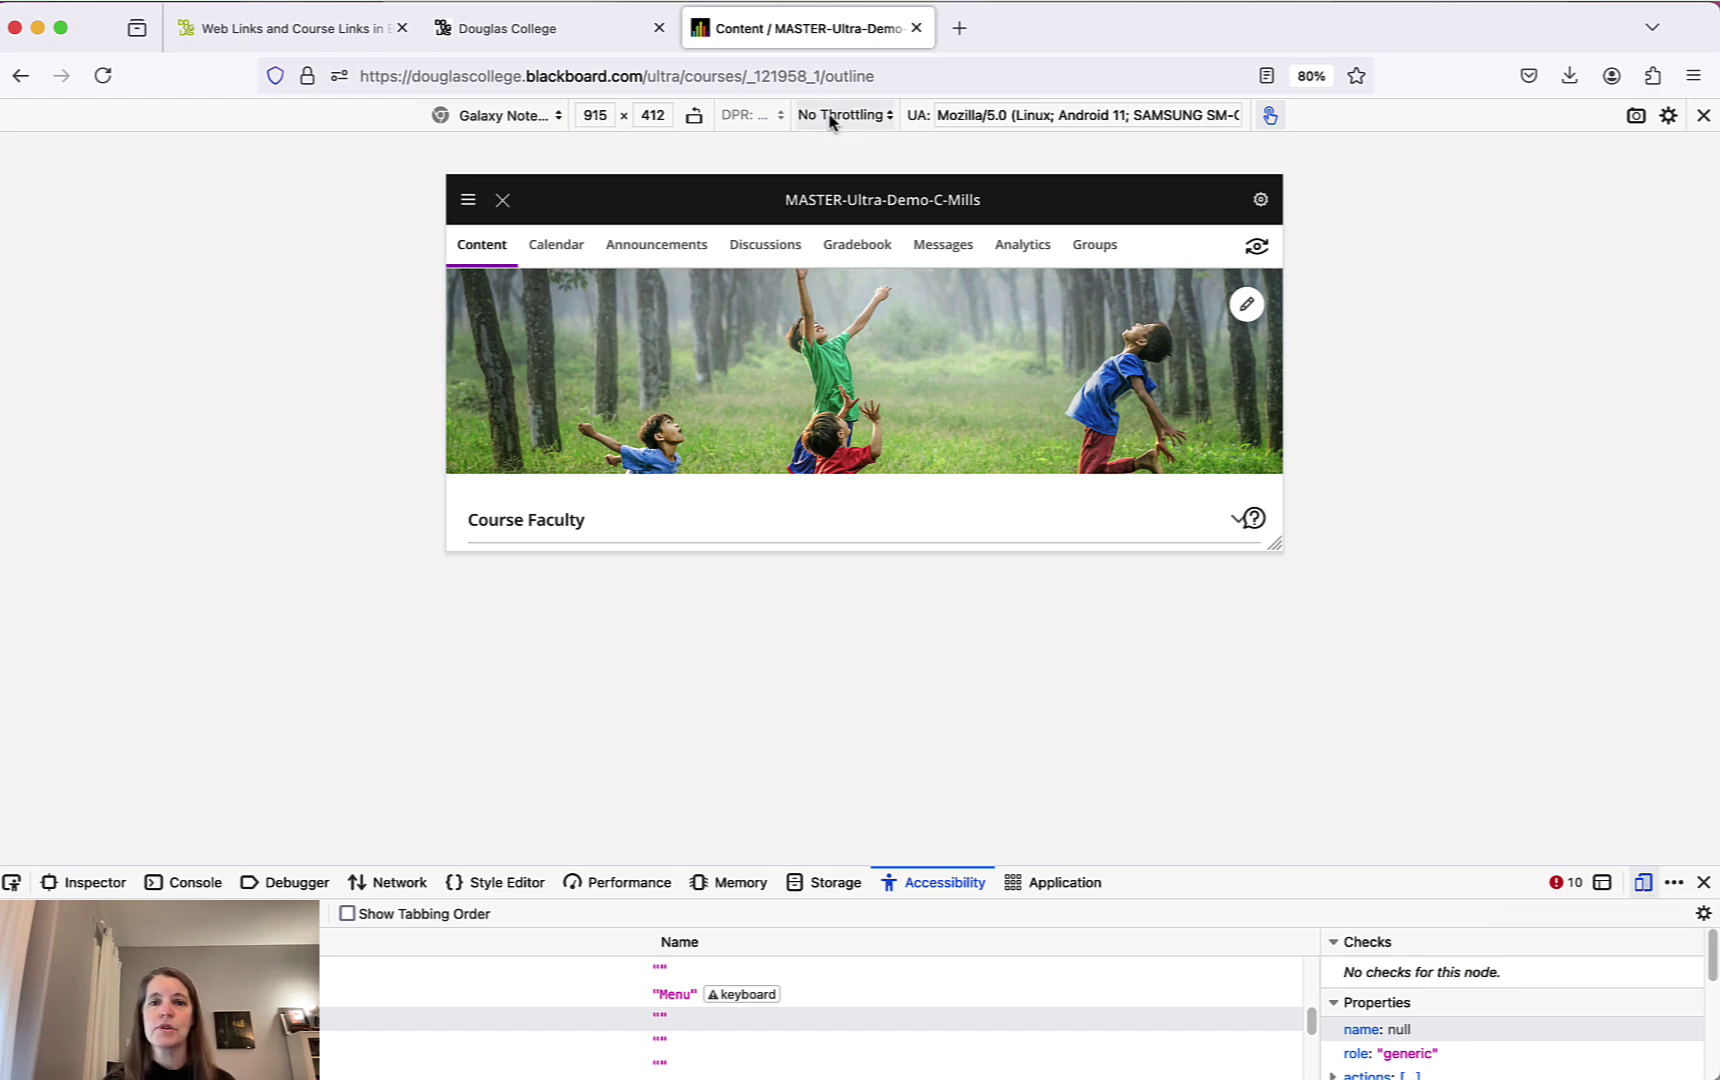
click(500, 118)
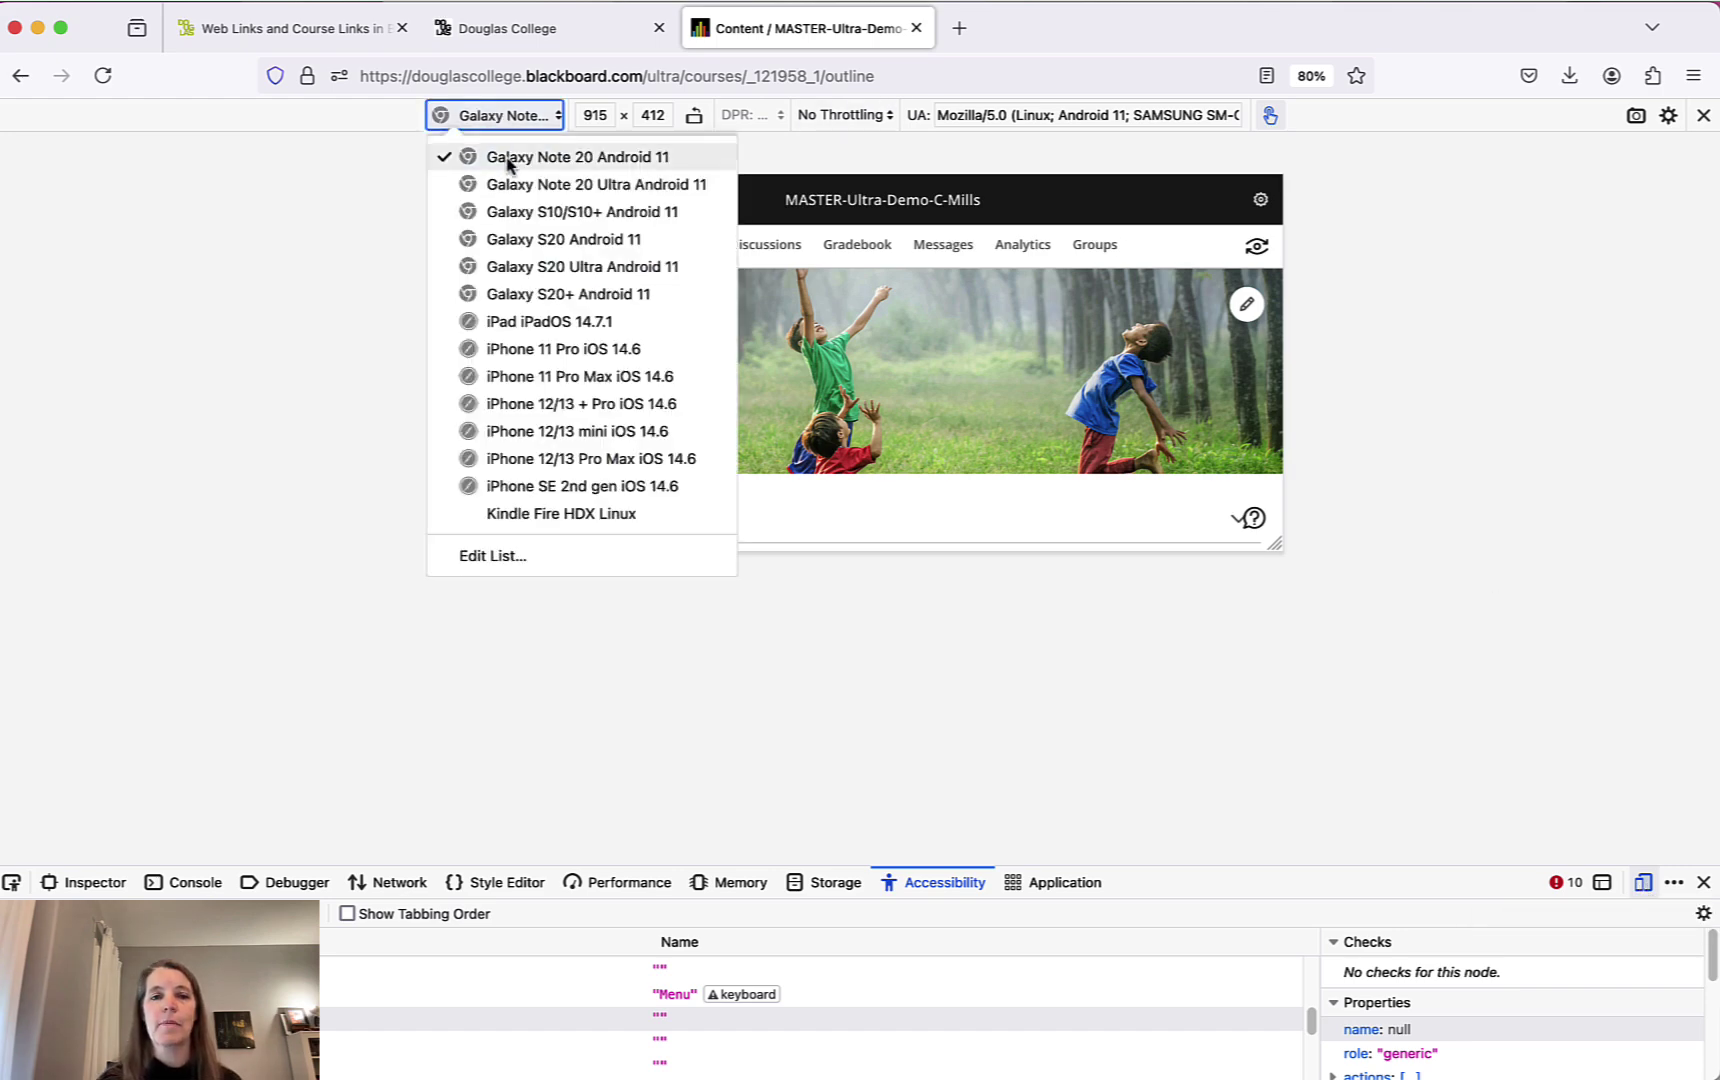
click(519, 350)
Examine how the course's content page is laid out in the phone view, from the banner down to the unit modules and discussion.
scroll(945, 420, down, 10)
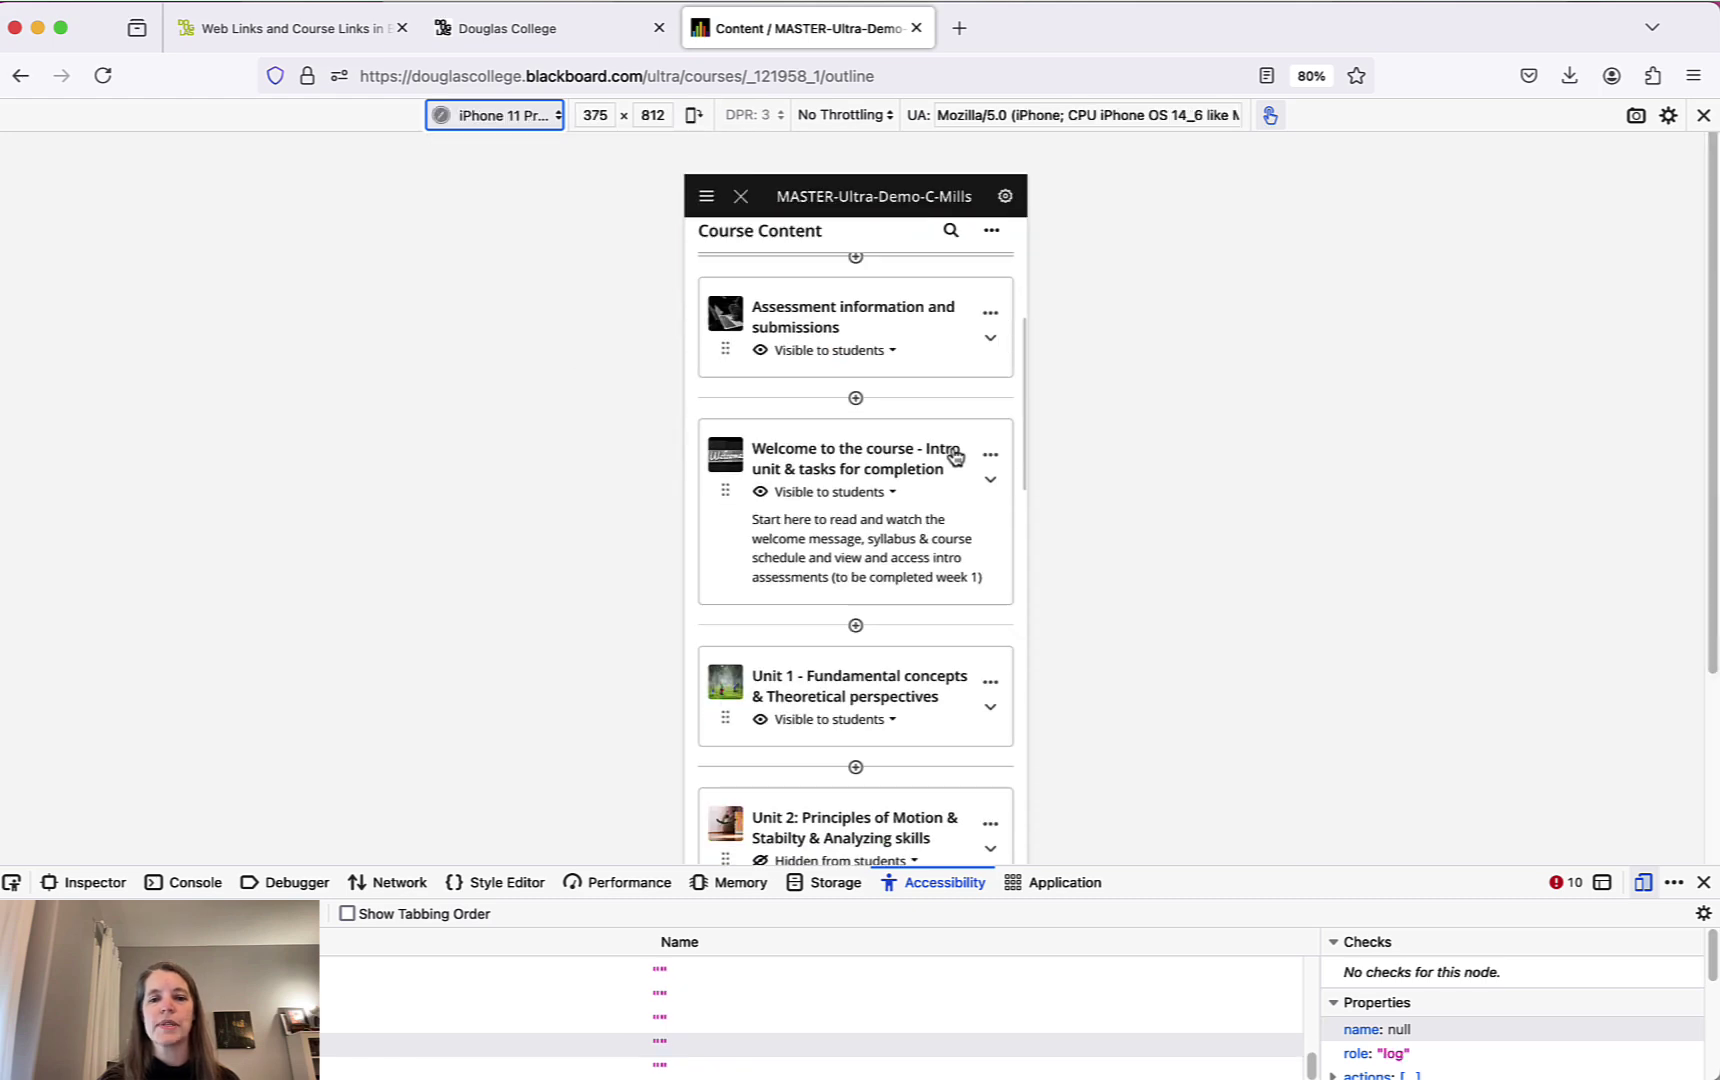
scroll(955, 458, up, 15)
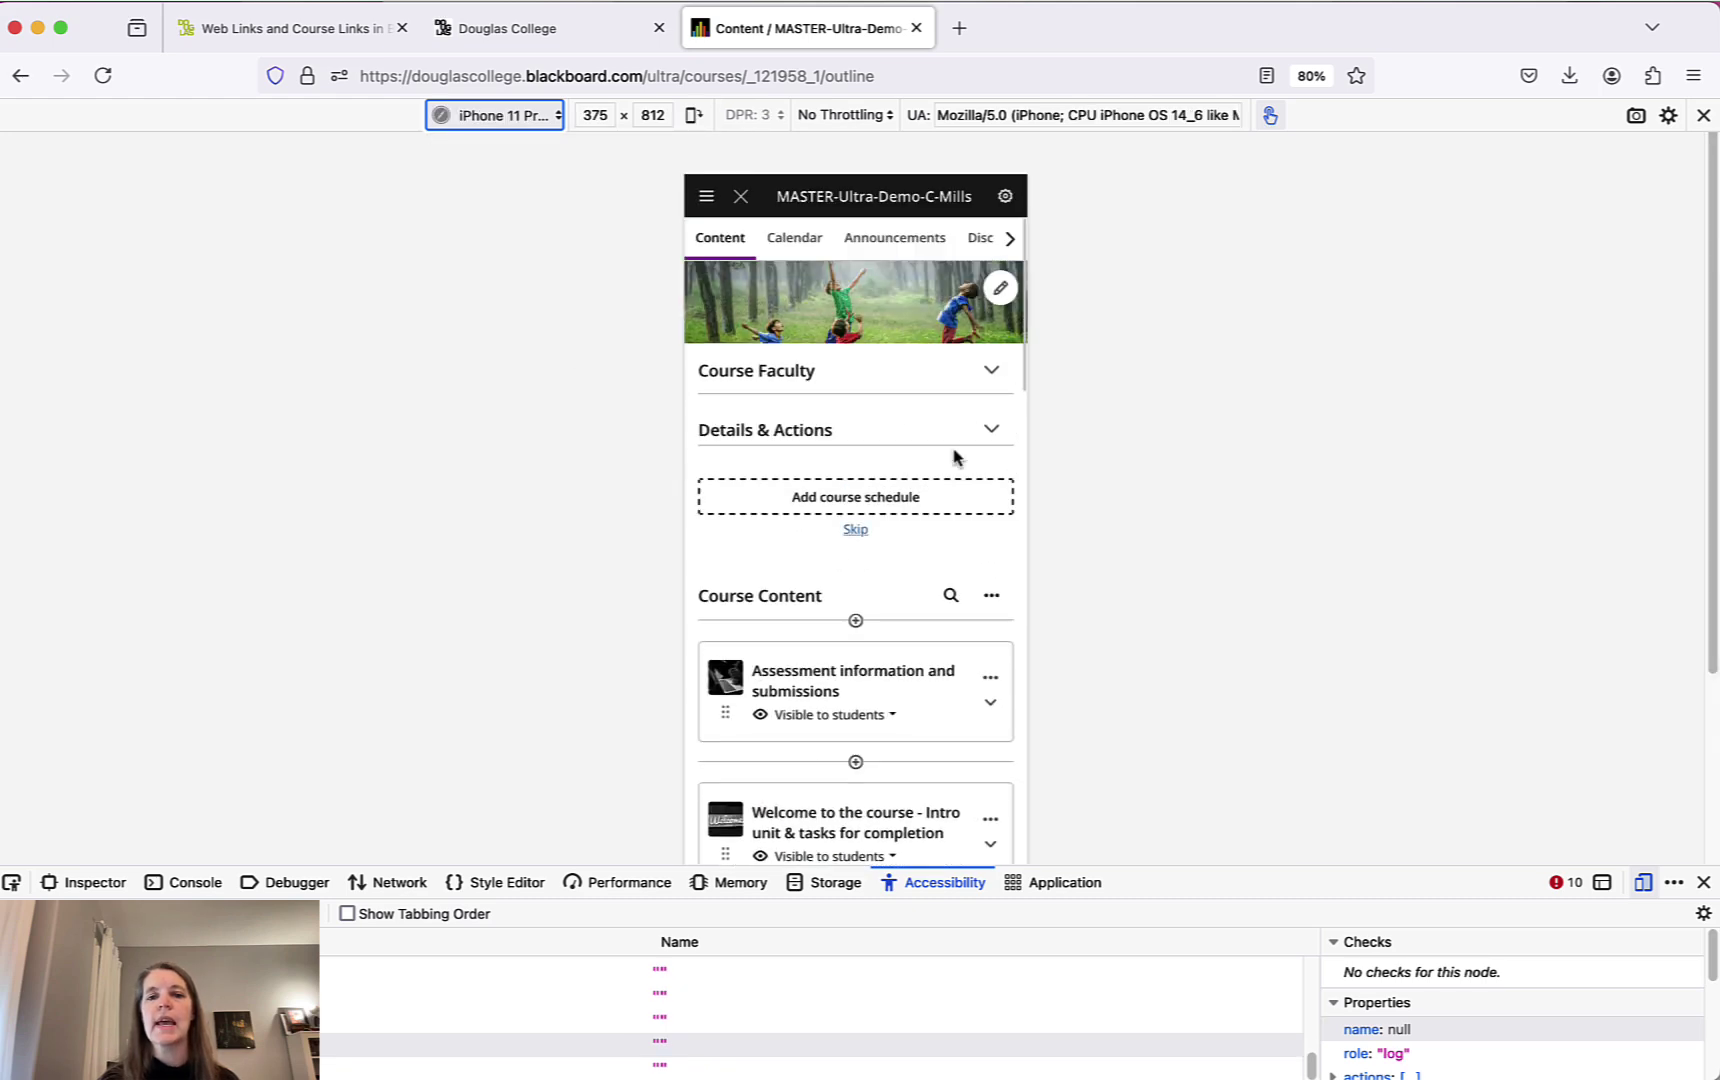
scroll(955, 458, down, 2)
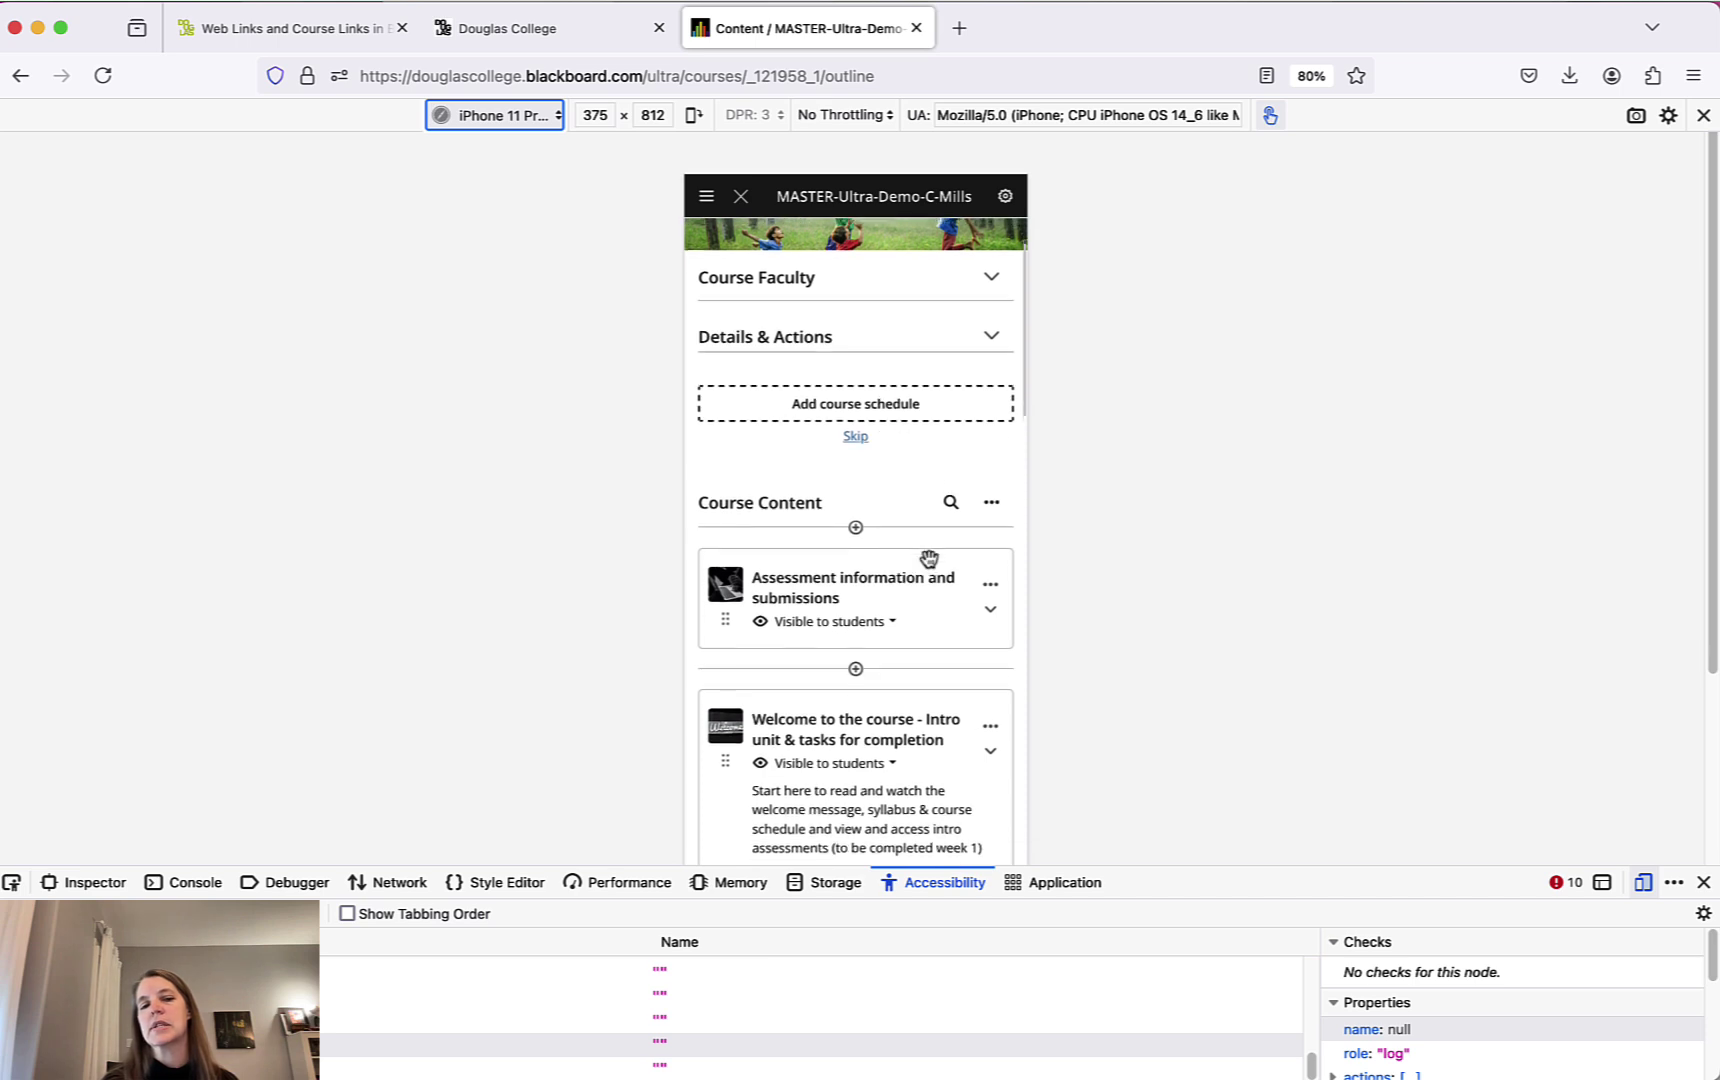
scroll(870, 570, down, 4)
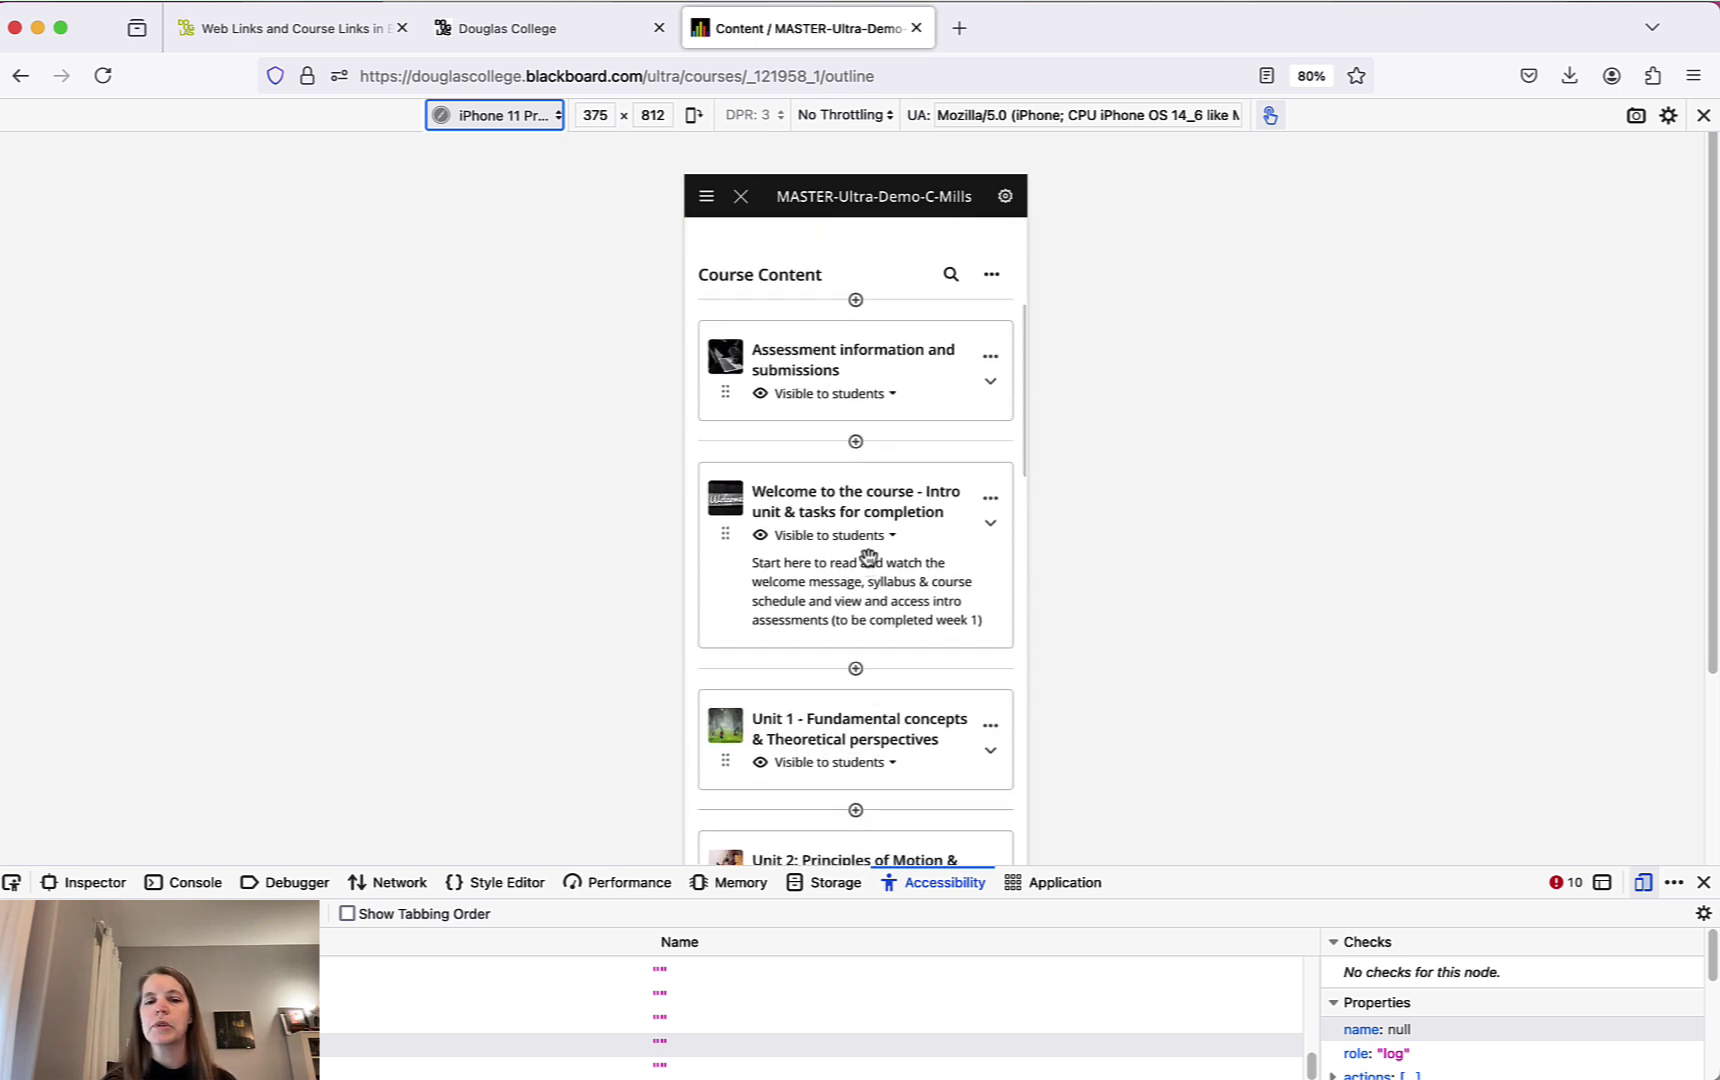
scroll(880, 490, down, 2)
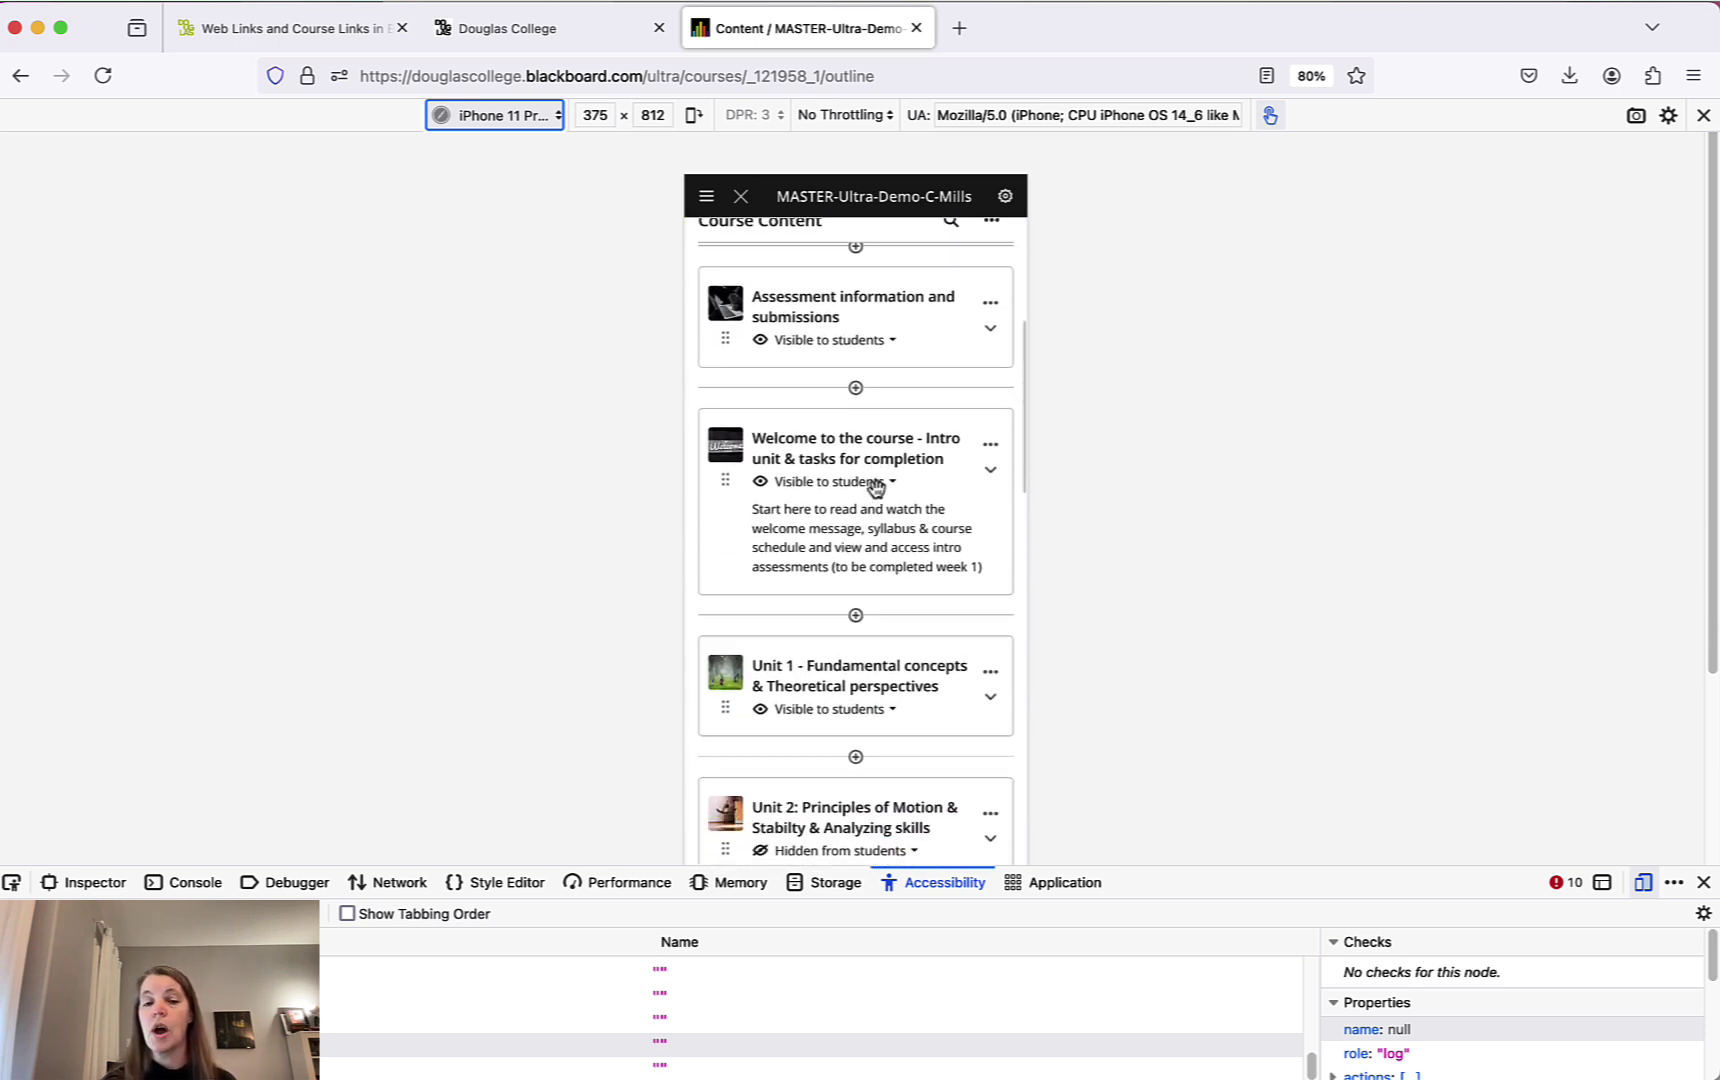
scroll(895, 595, down, 5)
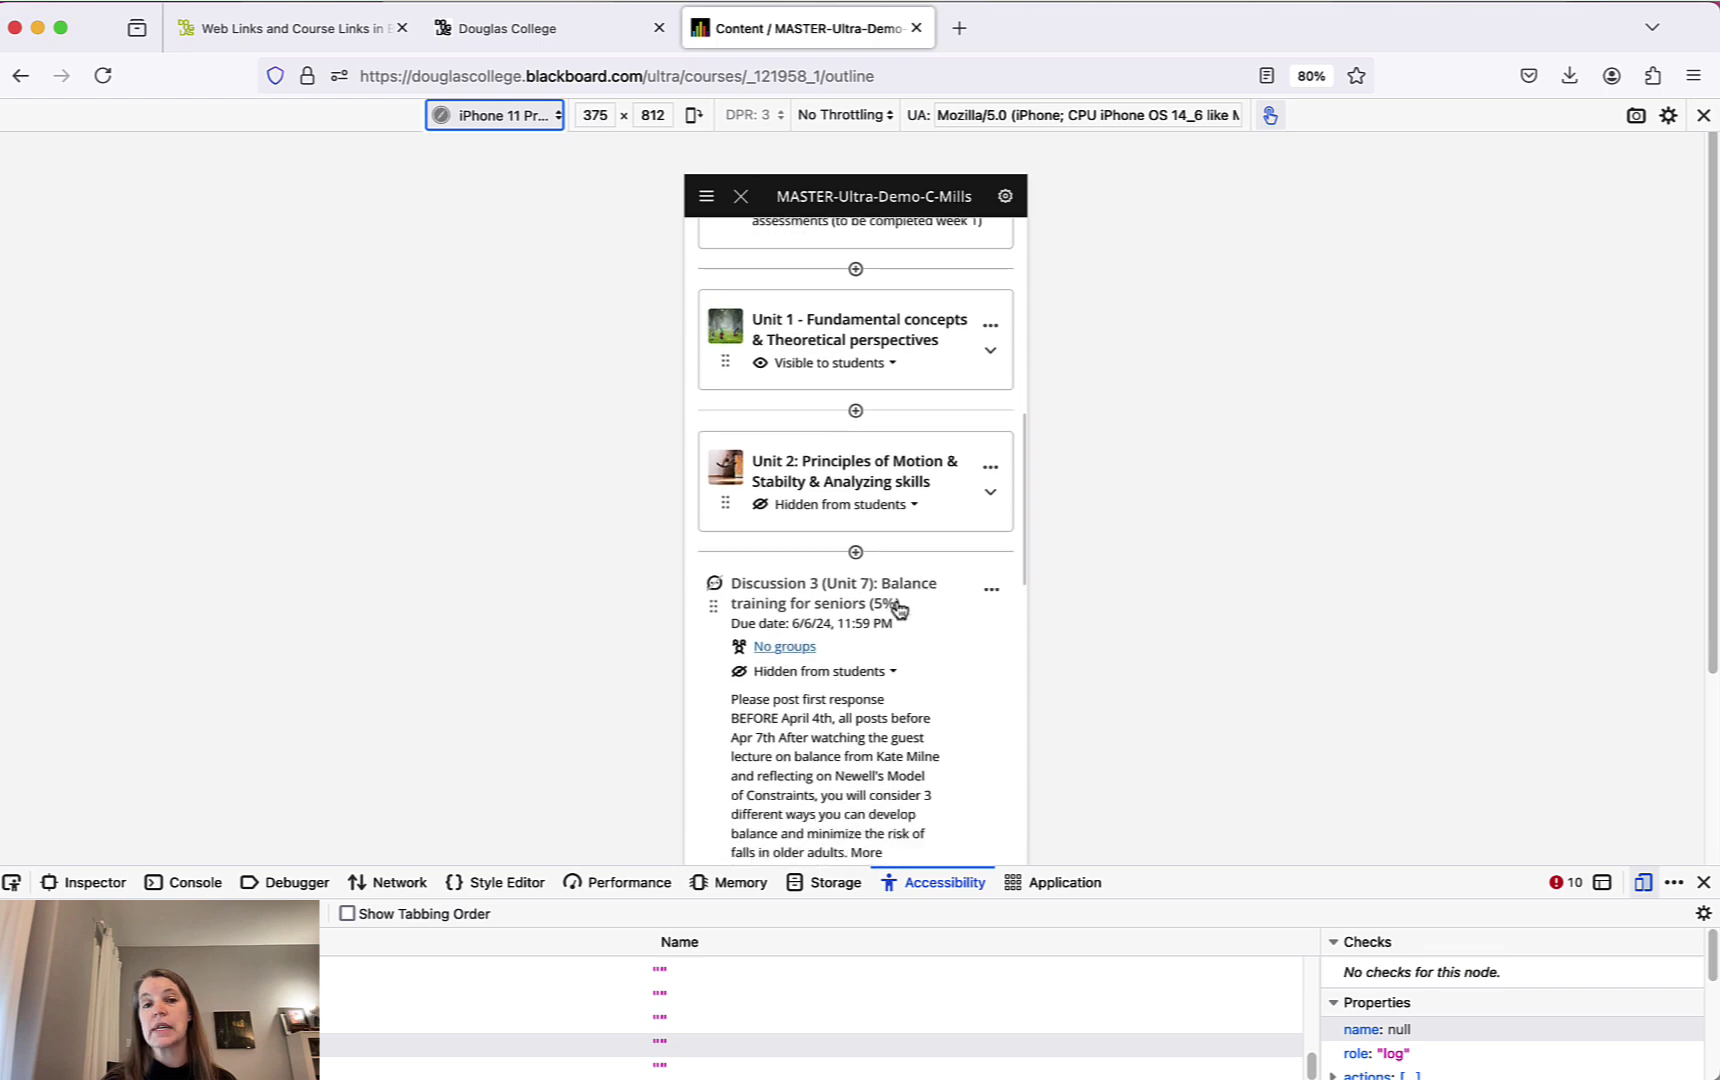
scroll(895, 600, up, 8)
scroll(897, 600, up, 5)
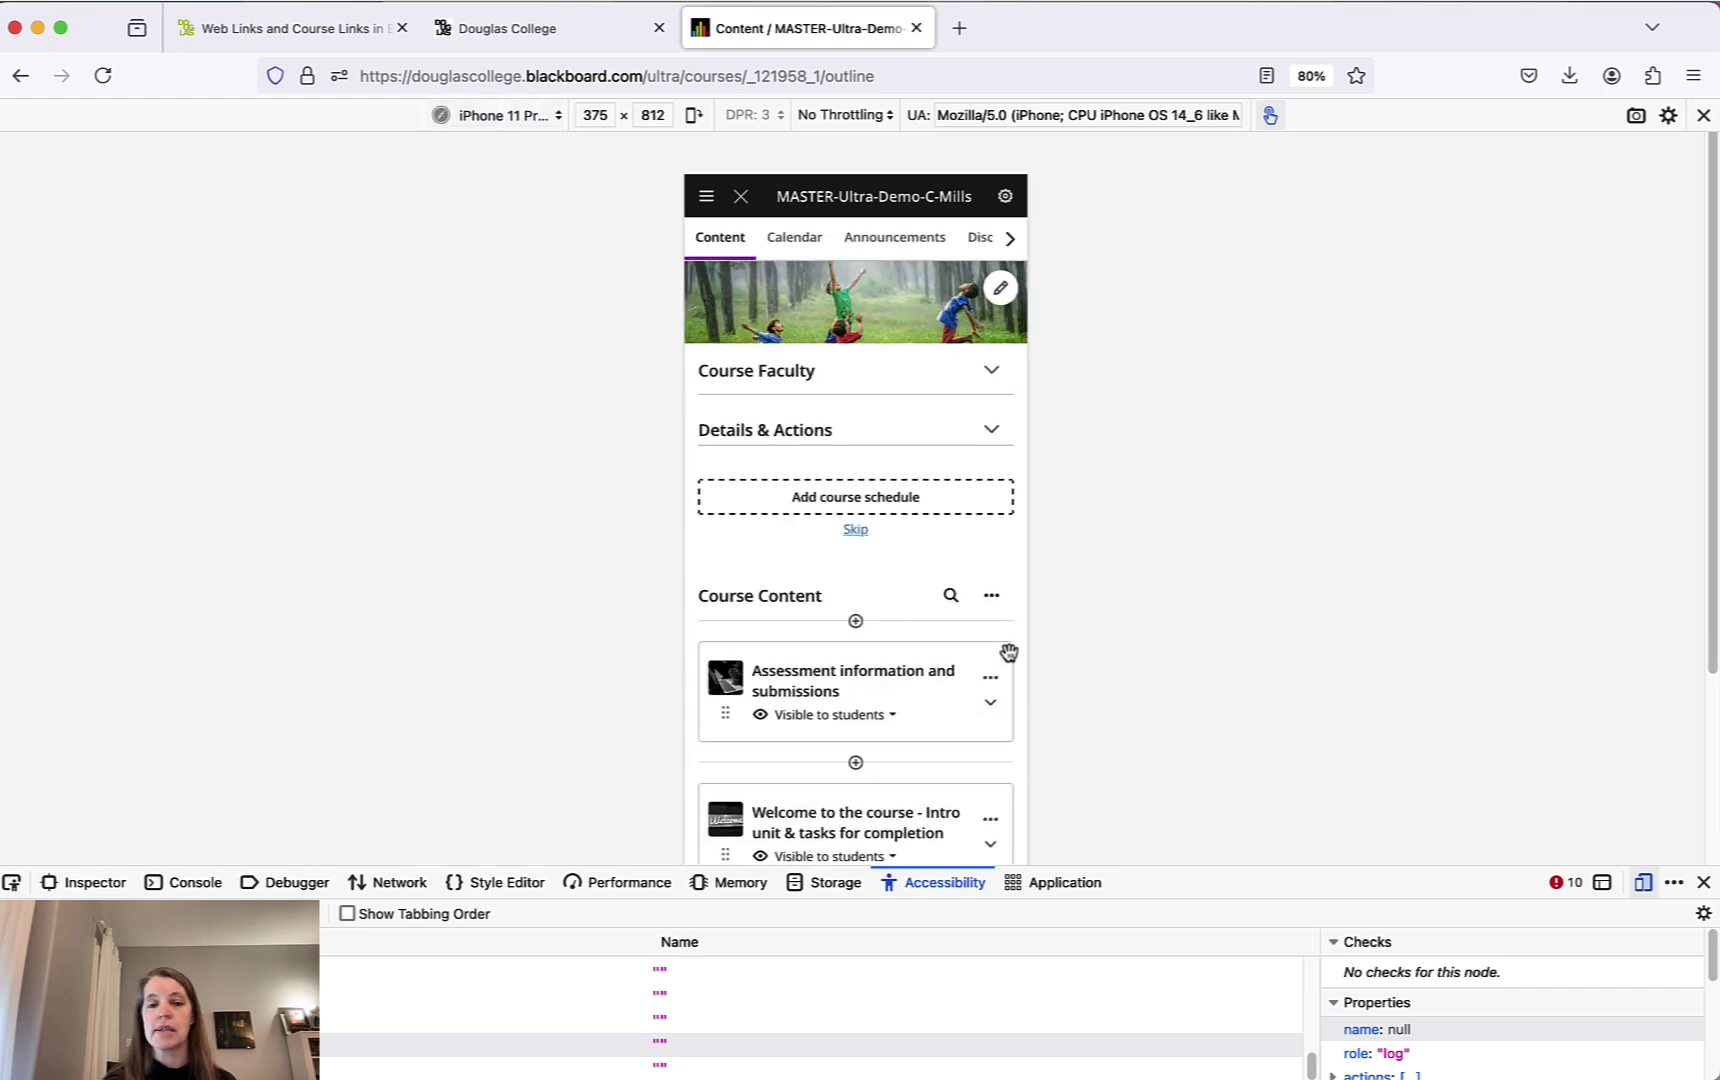
Expand the Assessment information and submissions module in the phone view and open Quiz 1 (Unit 2) to view its test content.
click(990, 700)
scroll(955, 640, down, 4)
scroll(955, 640, down, 3)
click(862, 532)
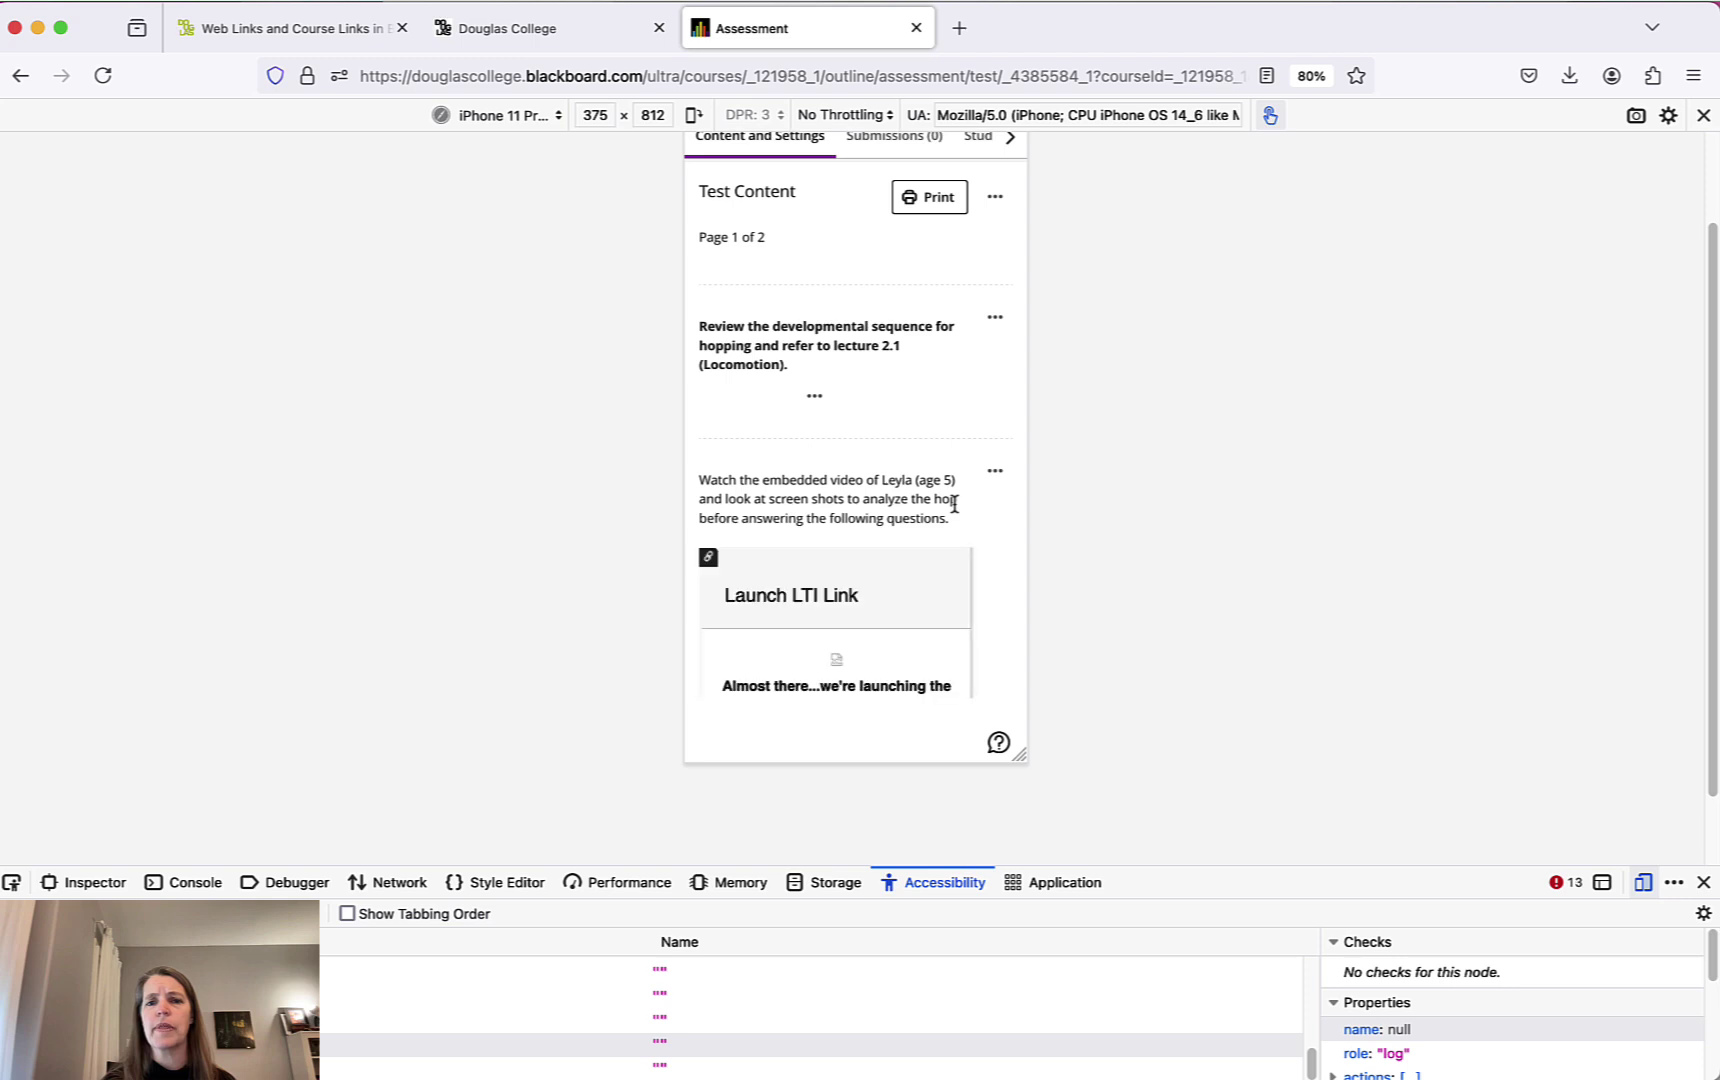
scroll(942, 328, up, 3)
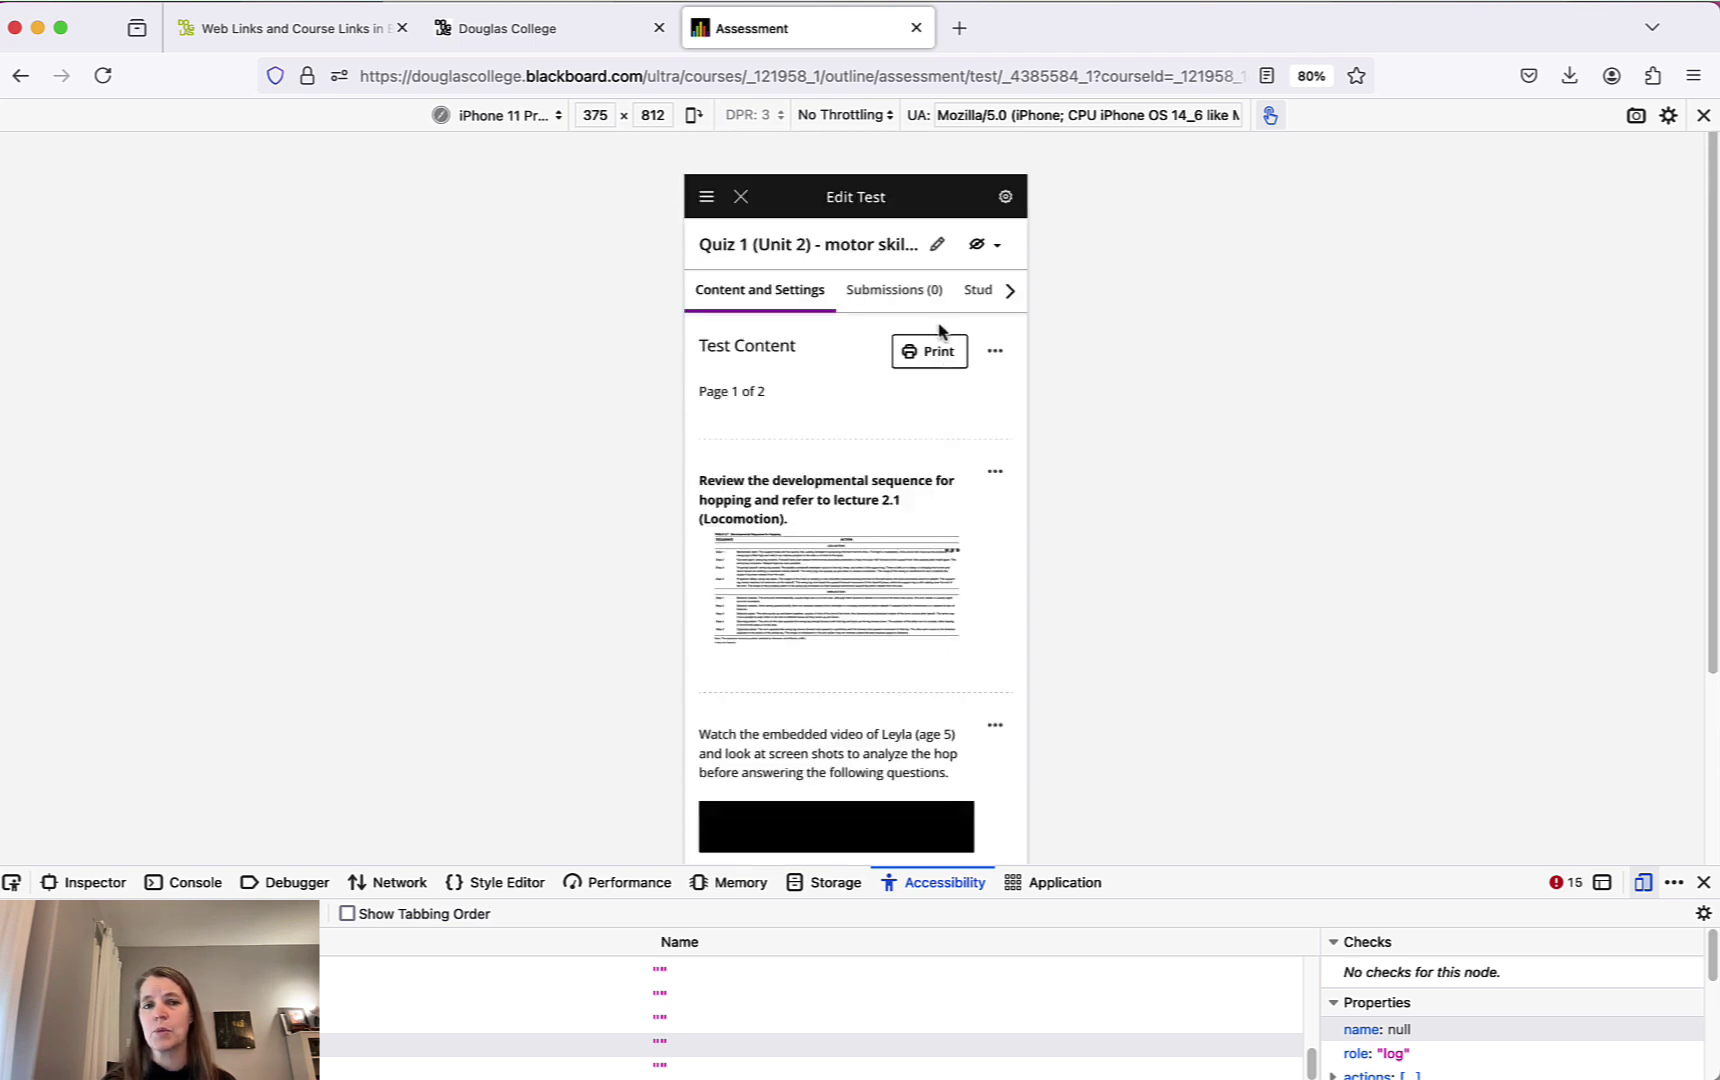